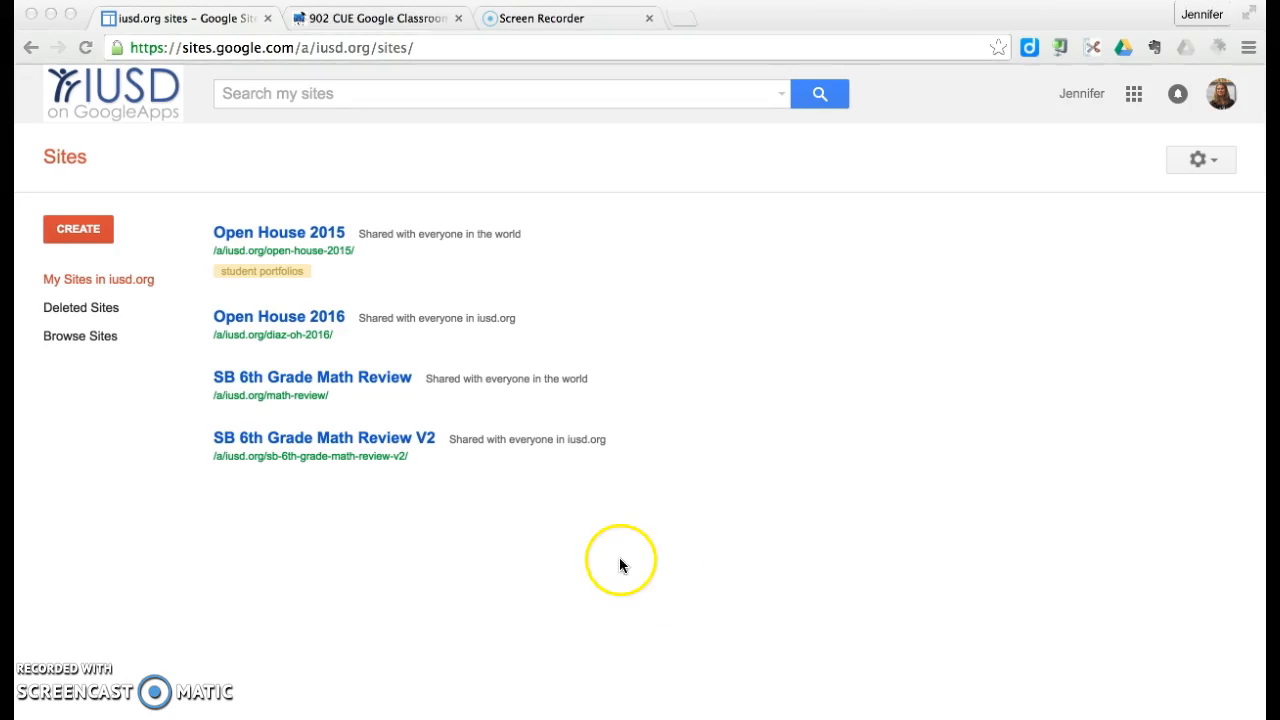
Step: Start creating a new site based on the blank template
{"action": "left_click", "coordinate": [72, 240]}
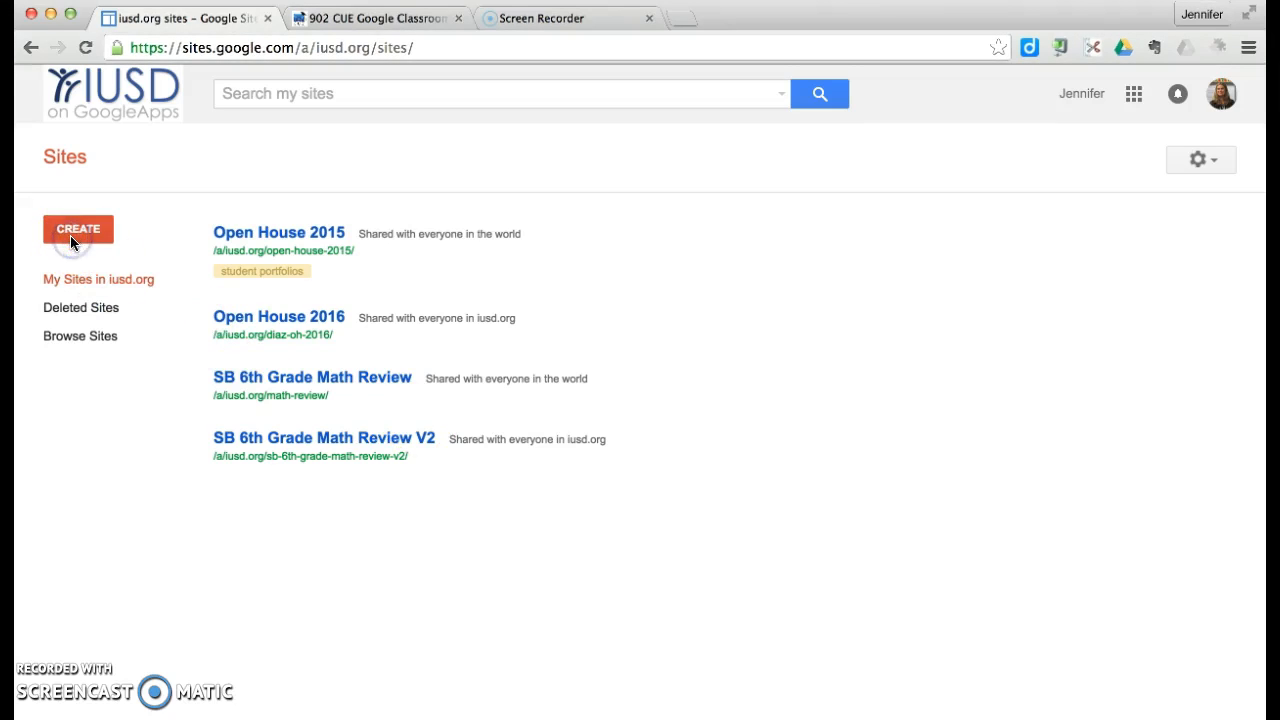
{"action": "left_click", "coordinate": [77, 231]}
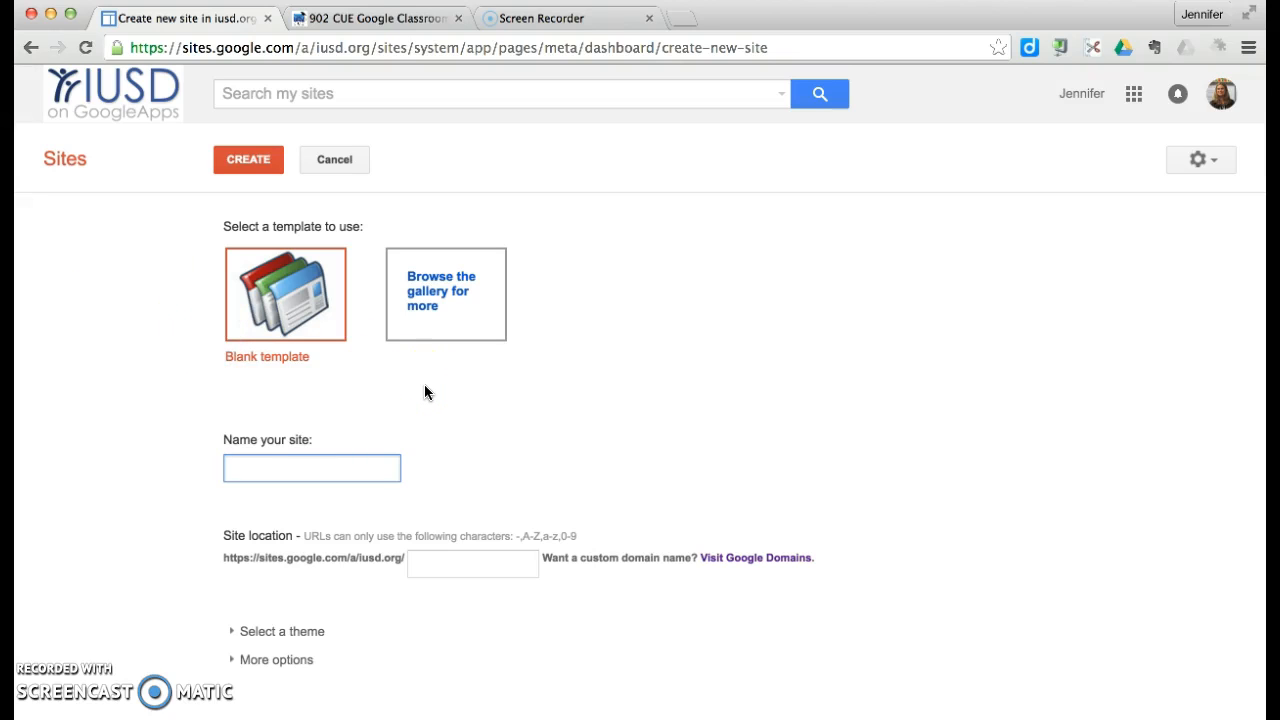
{"action": "left_click", "coordinate": [290, 318]}
Step: Browse the public Schools & education templates in the site template gallery and leave it without choosing one
{"action": "left_click", "coordinate": [438, 295]}
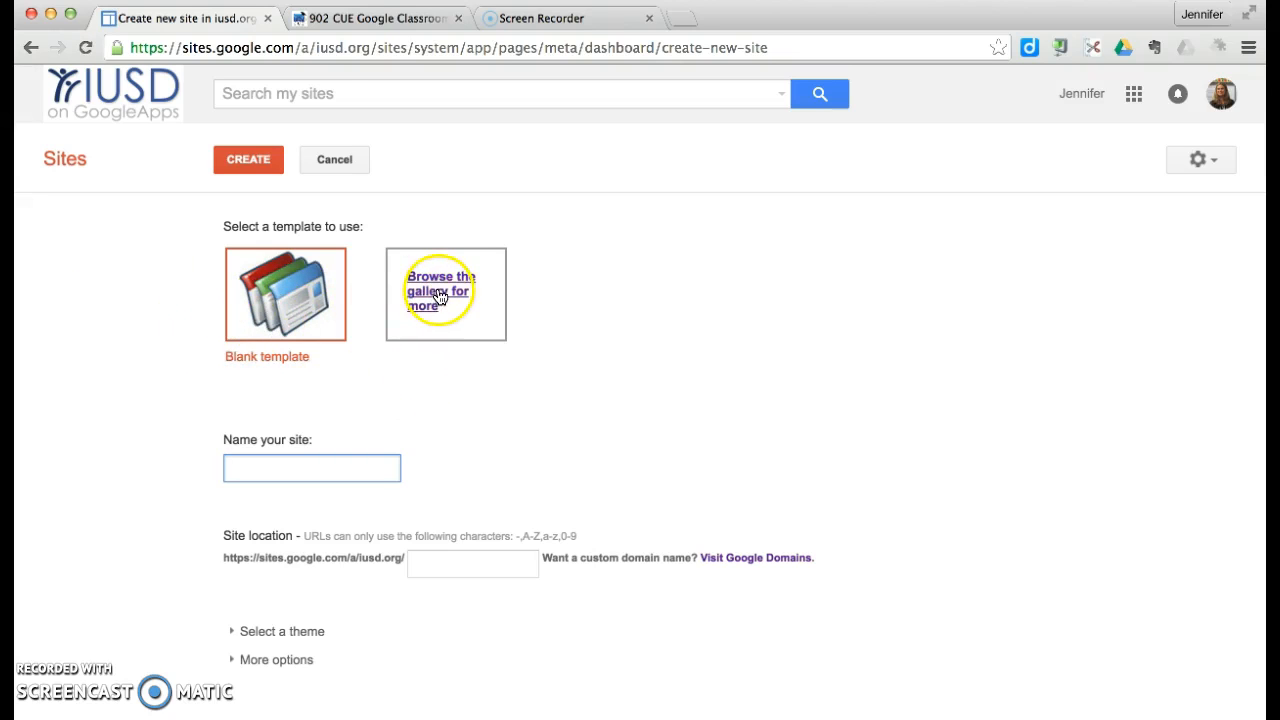
{"action": "left_click", "coordinate": [437, 297]}
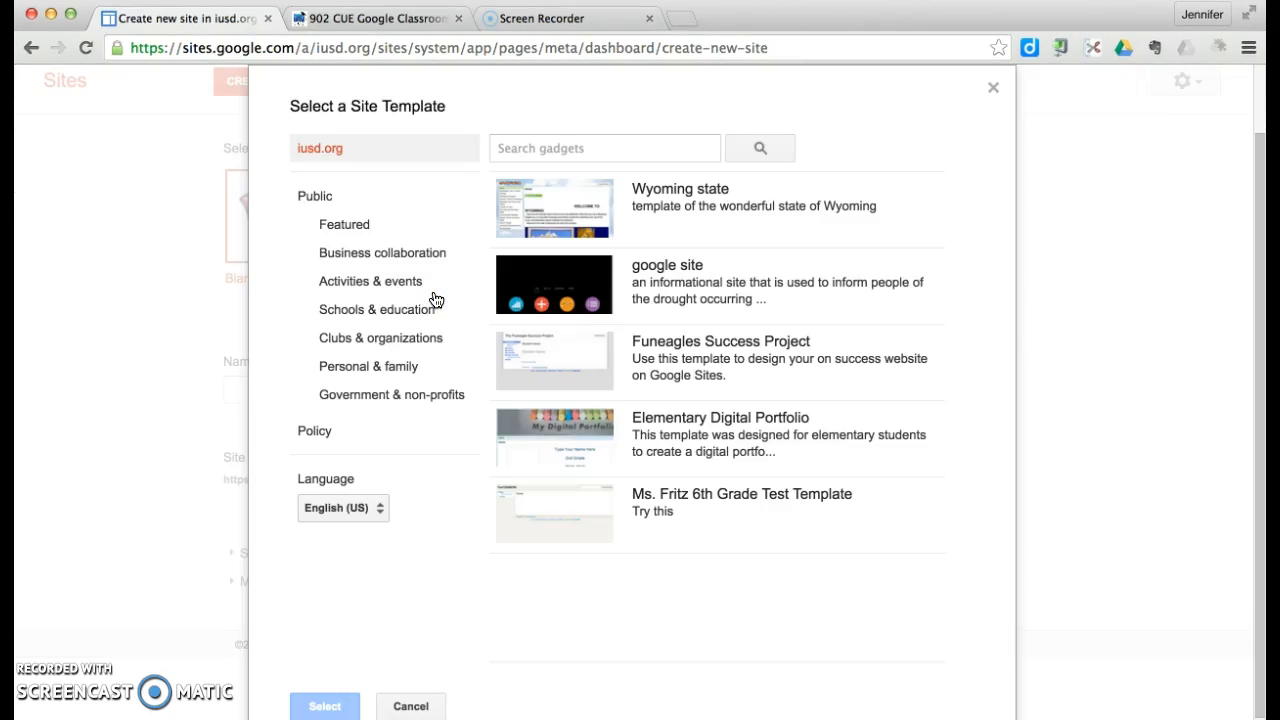
{"action": "left_click", "coordinate": [428, 290]}
{"action": "left_click", "coordinate": [395, 365]}
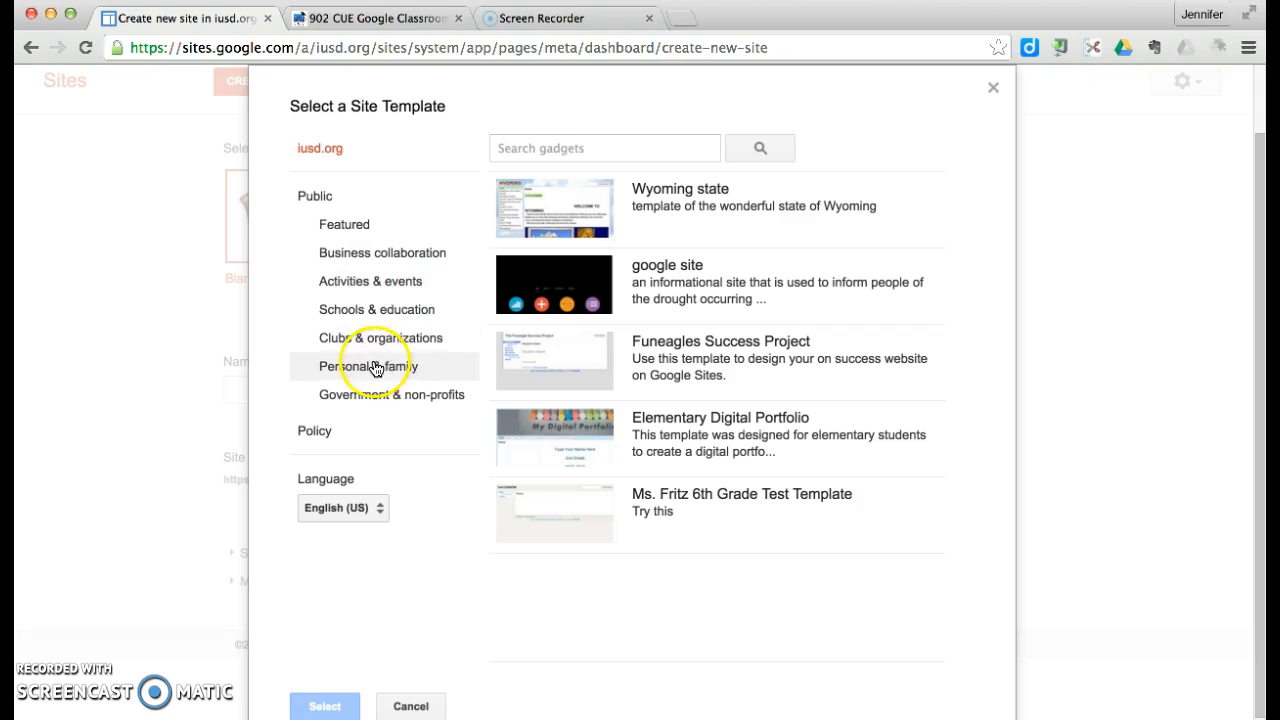
{"action": "left_click", "coordinate": [376, 312]}
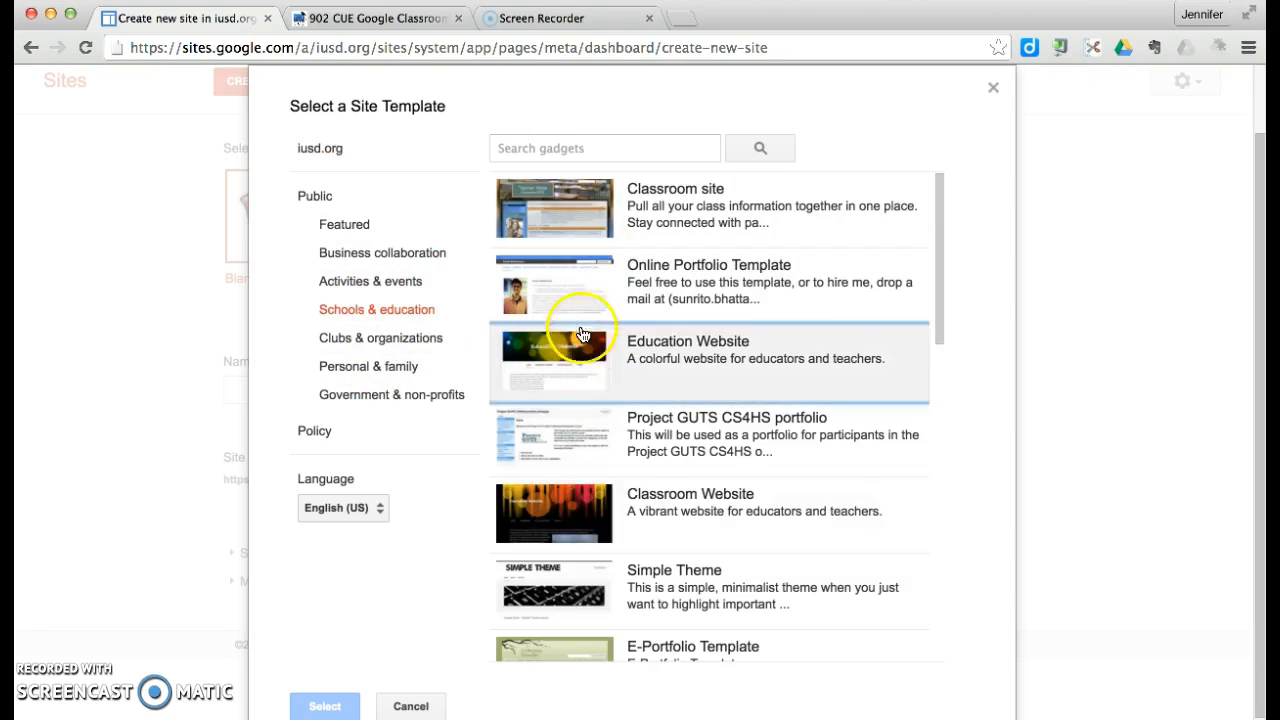
{"action": "scroll", "coordinate": [585, 512], "scroll_direction": "down", "scroll_amount": 3}
{"action": "scroll", "coordinate": [580, 514], "scroll_direction": "down", "scroll_amount": 8}
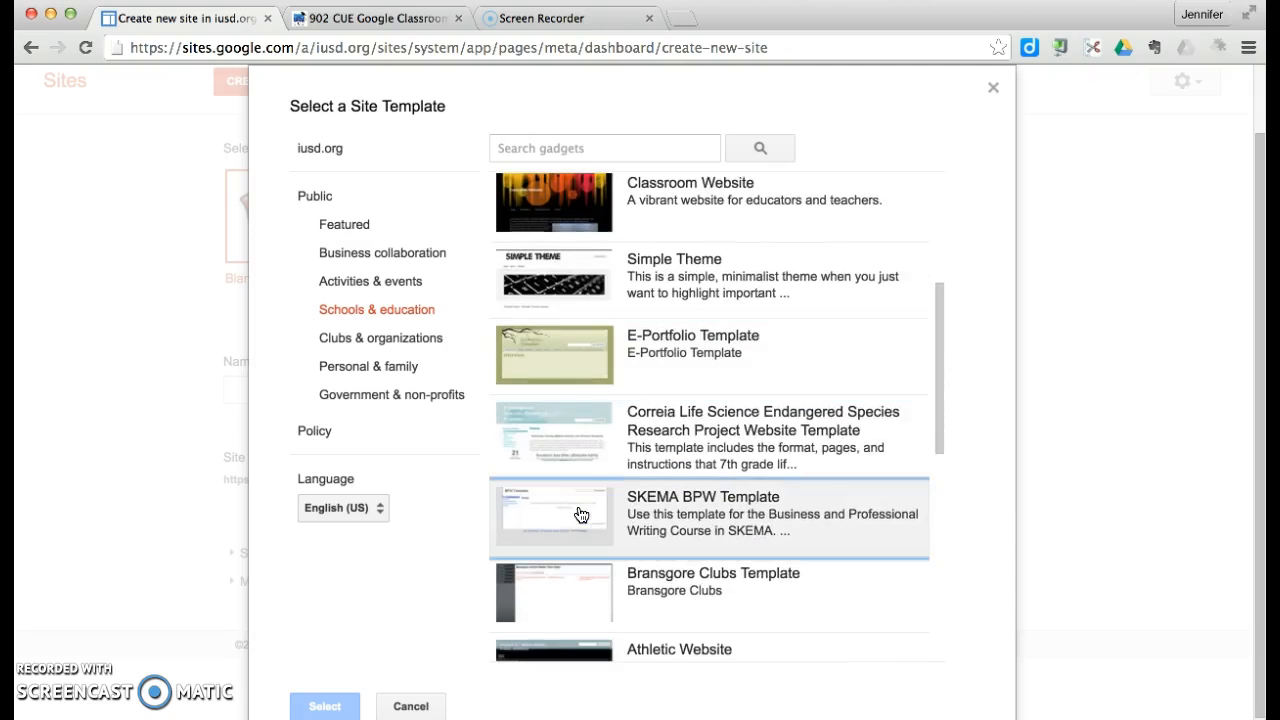
{"action": "scroll", "coordinate": [580, 514], "scroll_direction": "up", "scroll_amount": 10}
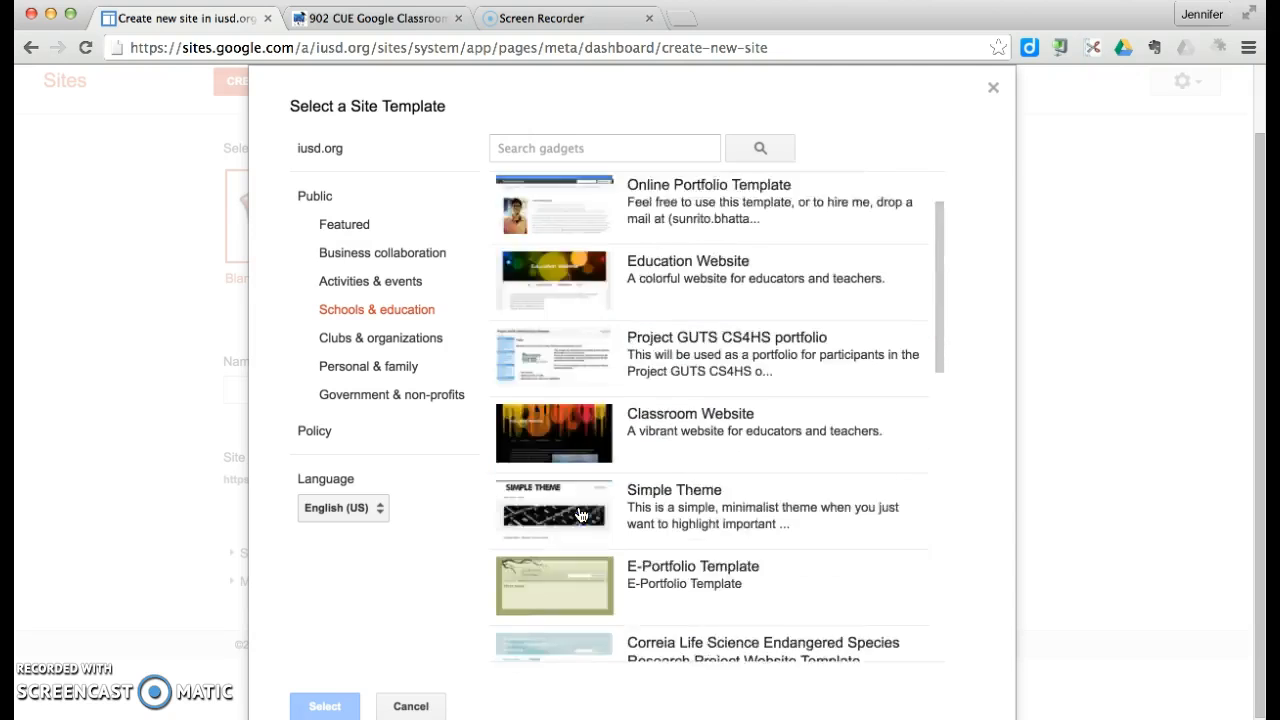
{"action": "left_click", "coordinate": [995, 165]}
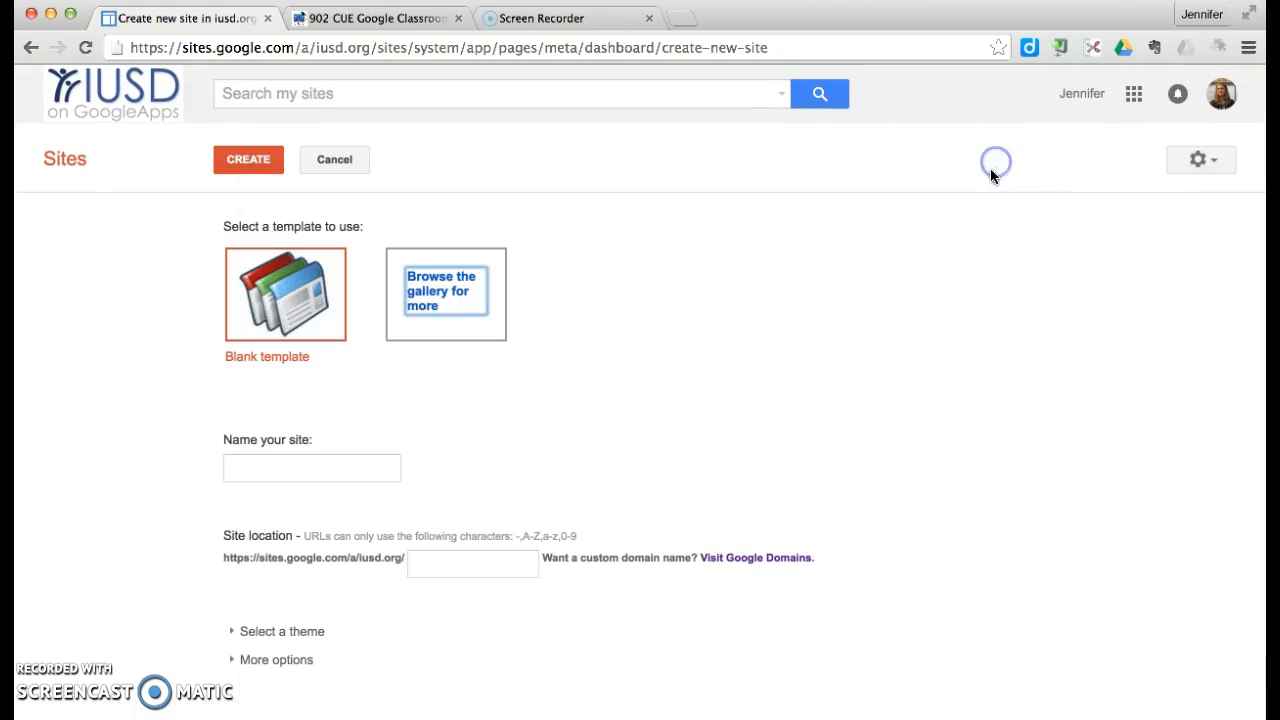
Step: Choose the blank template and name the site with the teacher's surname followed by "-OH 2016"
{"action": "left_click", "coordinate": [270, 318]}
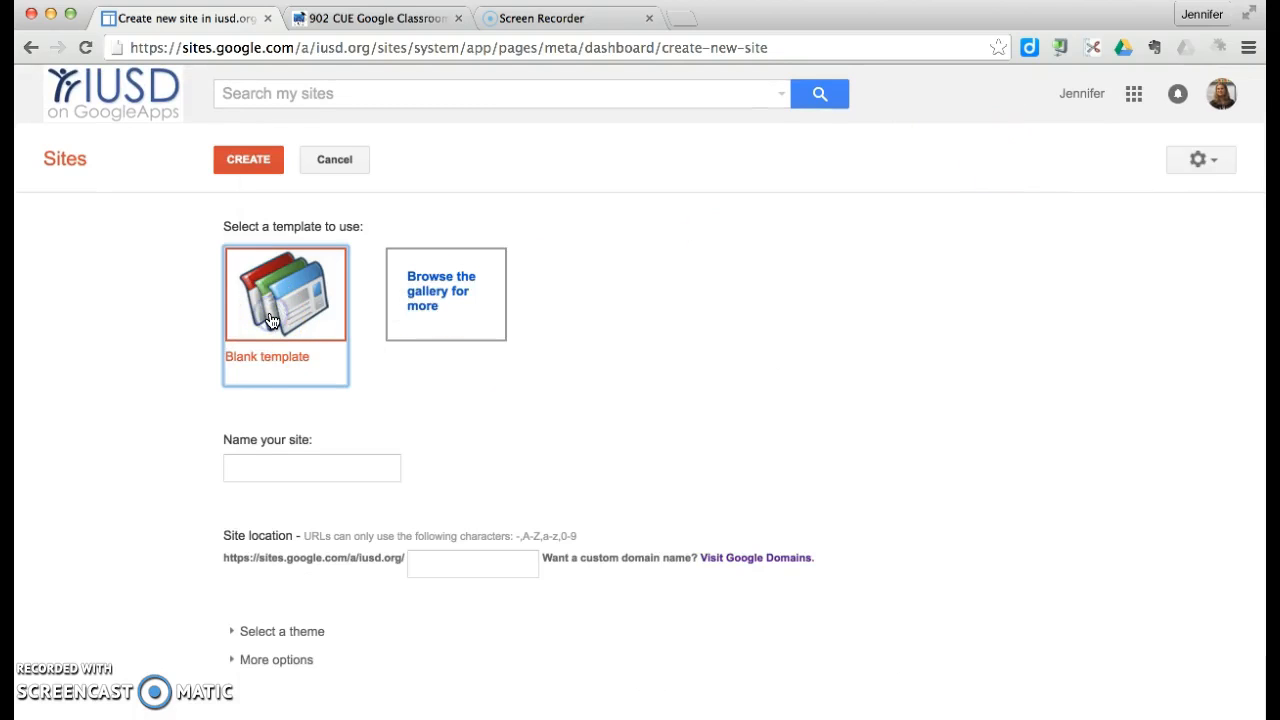
{"action": "left_click", "coordinate": [247, 469]}
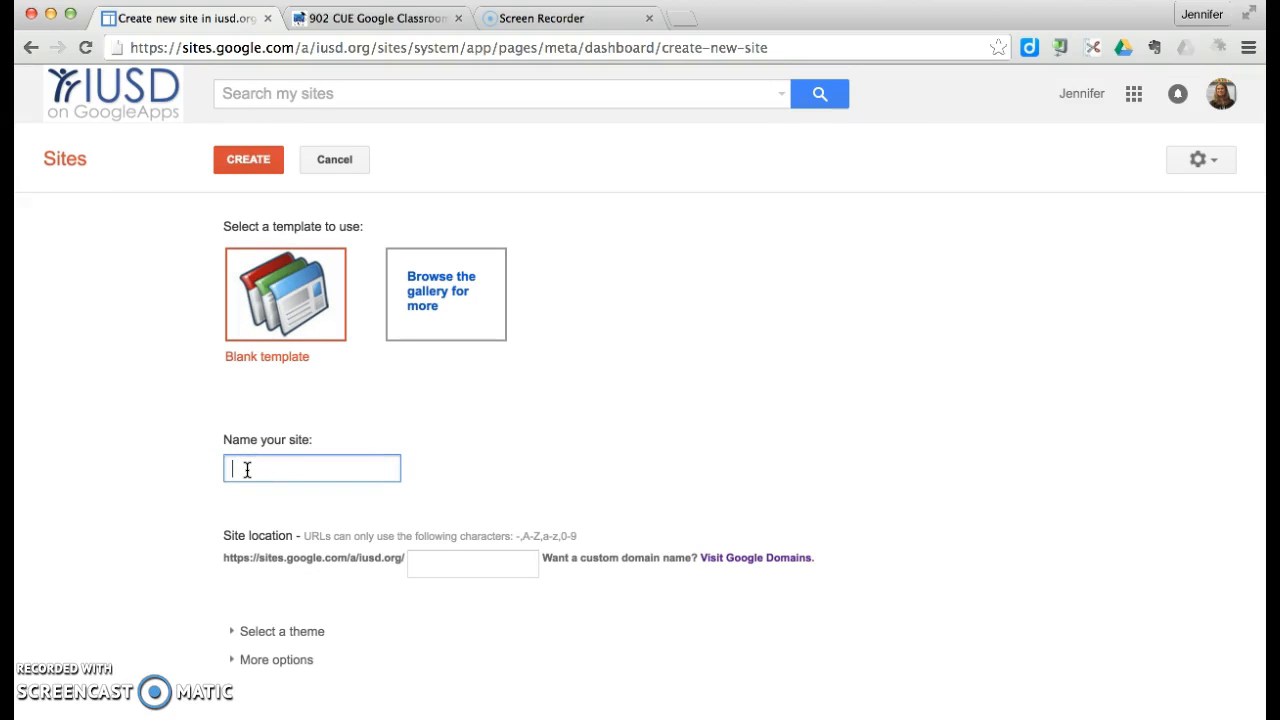
{"action": "type", "text": "Da"}
{"action": "type", "text": "az-OH"}
{"action": "type", "text": " 201"}
{"action": "type", "text": "6"}
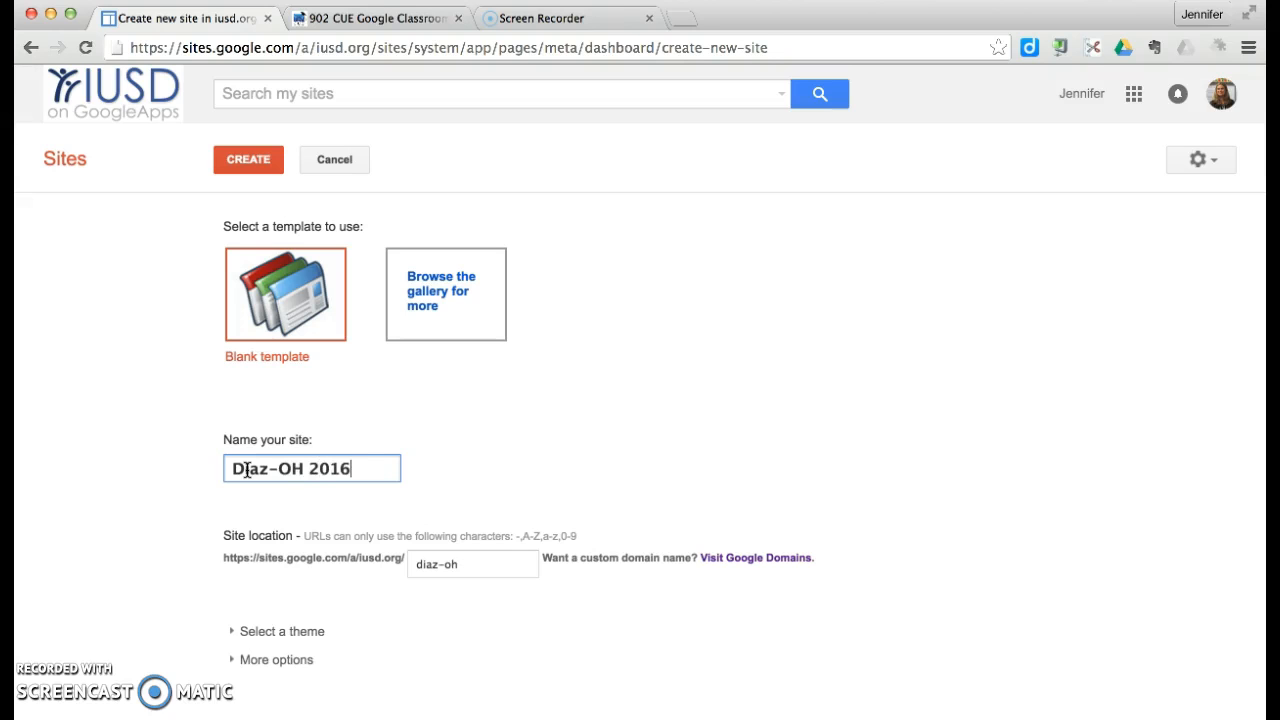
Step: Expand the site theme choices and select the Homemade theme
{"action": "left_click", "coordinate": [252, 631]}
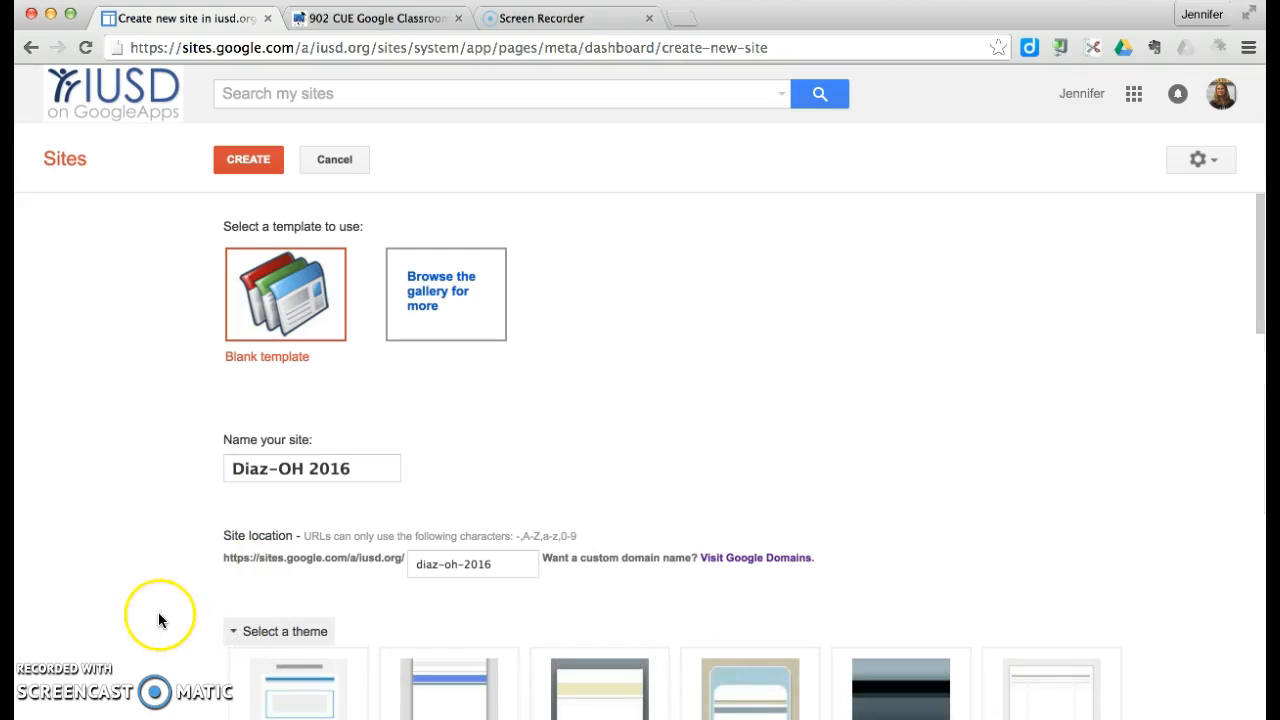
{"action": "scroll", "coordinate": [158, 612], "scroll_direction": "down", "scroll_amount": 5}
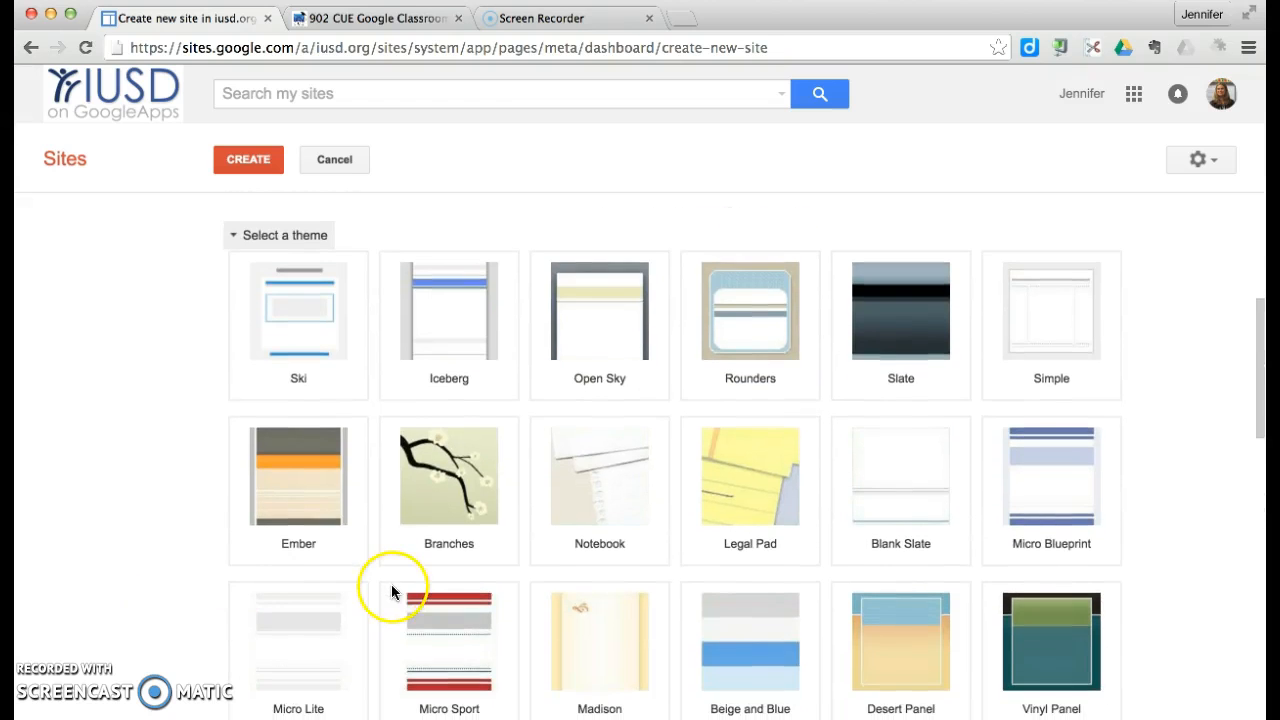
{"action": "scroll", "coordinate": [585, 585], "scroll_direction": "down", "scroll_amount": 7}
{"action": "scroll", "coordinate": [585, 591], "scroll_direction": "down", "scroll_amount": 2}
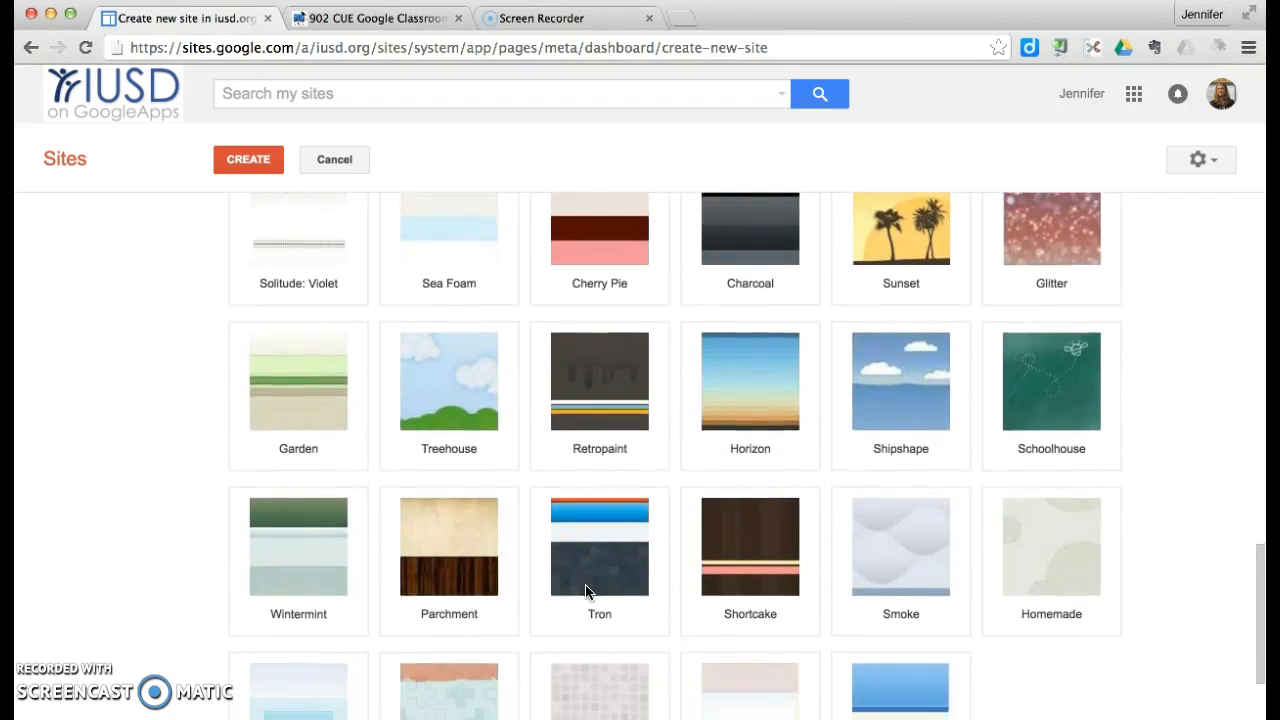
{"action": "scroll", "coordinate": [585, 591], "scroll_direction": "down", "scroll_amount": 2}
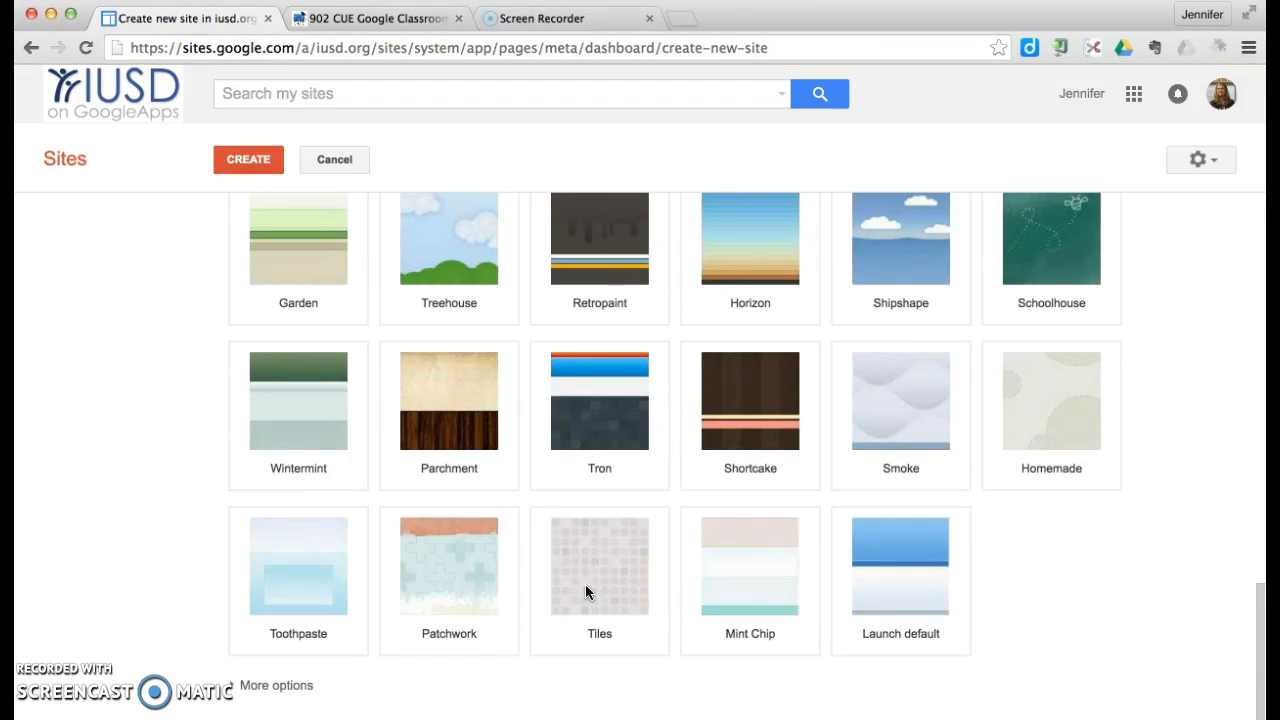
{"action": "scroll", "coordinate": [586, 592], "scroll_direction": "up", "scroll_amount": 3}
{"action": "left_click", "coordinate": [1055, 540]}
Step: Look through the available site themes and select the Madison theme instead
{"action": "scroll", "coordinate": [794, 477], "scroll_direction": "up", "scroll_amount": 10}
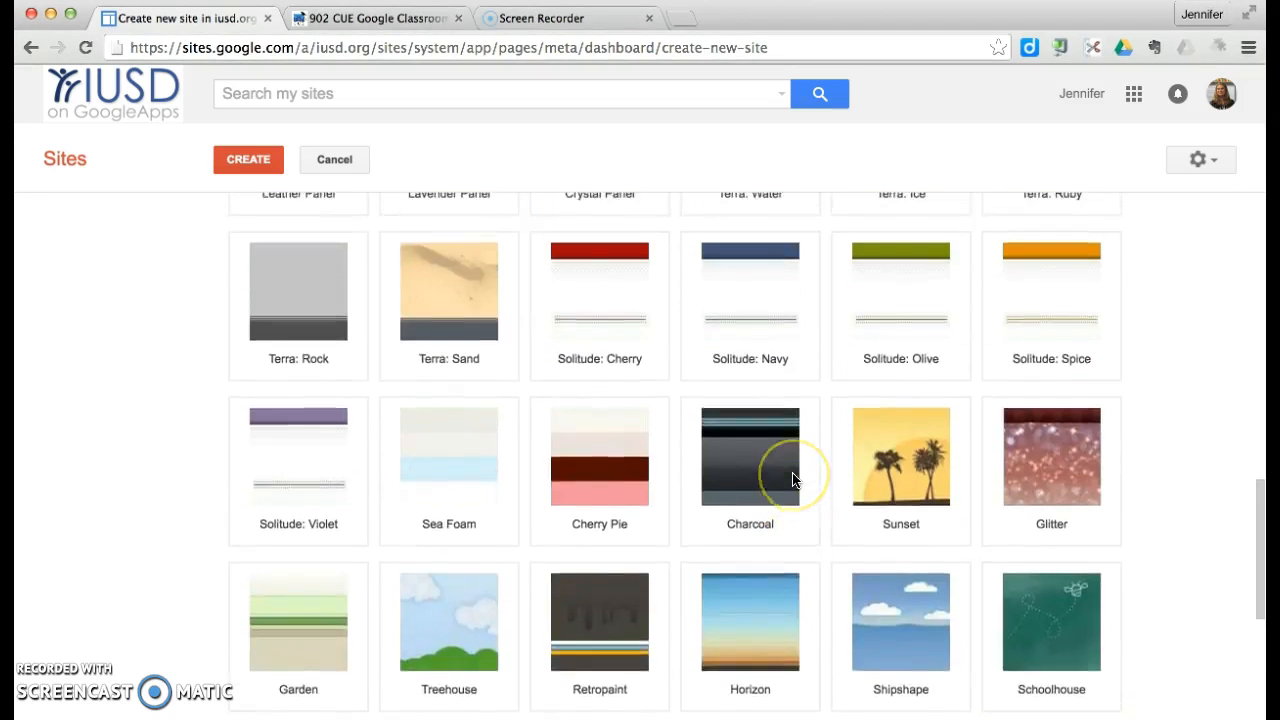
{"action": "scroll", "coordinate": [641, 399], "scroll_direction": "up", "scroll_amount": 3}
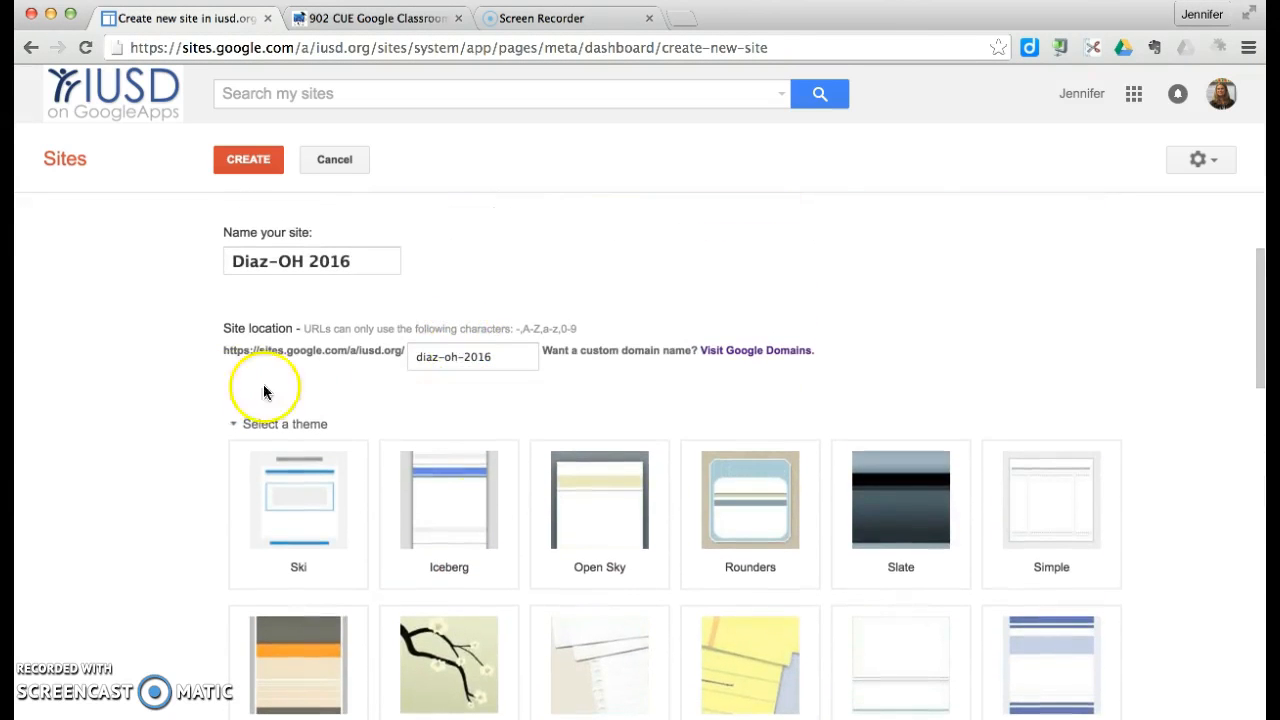
{"action": "scroll", "coordinate": [516, 570], "scroll_direction": "down", "scroll_amount": 4}
{"action": "scroll", "coordinate": [520, 560], "scroll_direction": "down", "scroll_amount": 4}
{"action": "scroll", "coordinate": [668, 428], "scroll_direction": "down", "scroll_amount": 3}
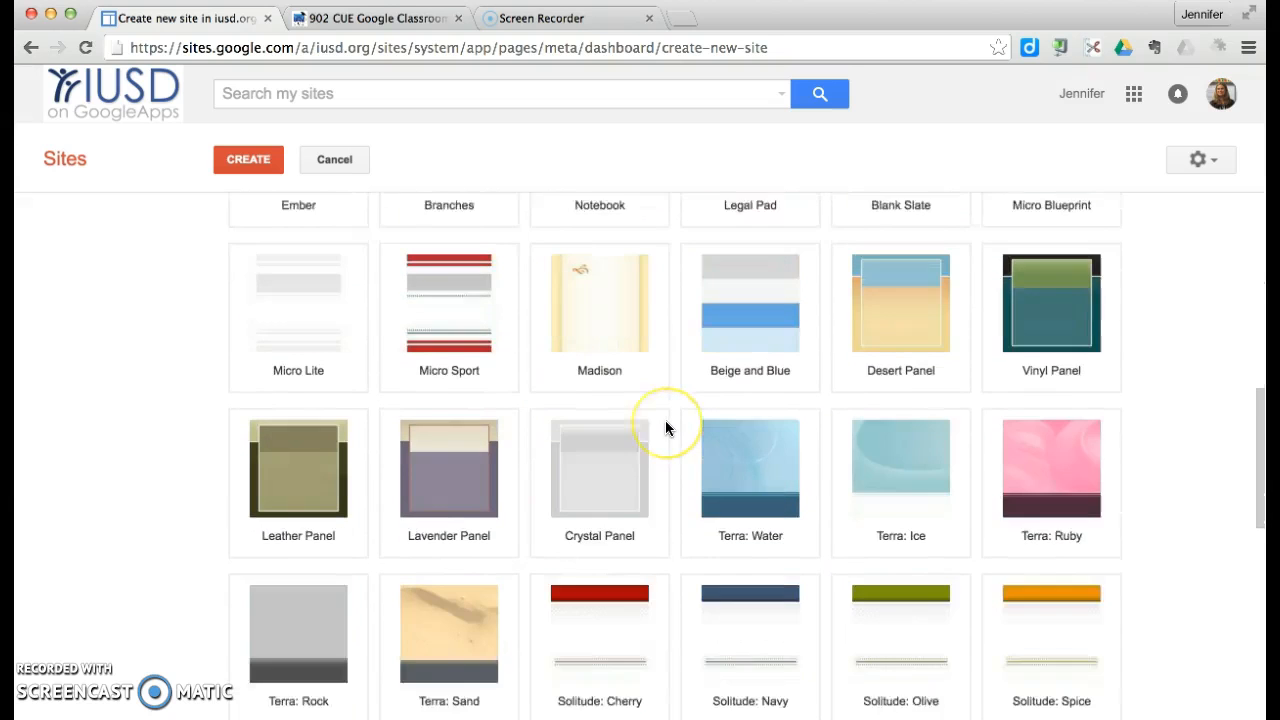
{"action": "scroll", "coordinate": [666, 428], "scroll_direction": "down", "scroll_amount": 7}
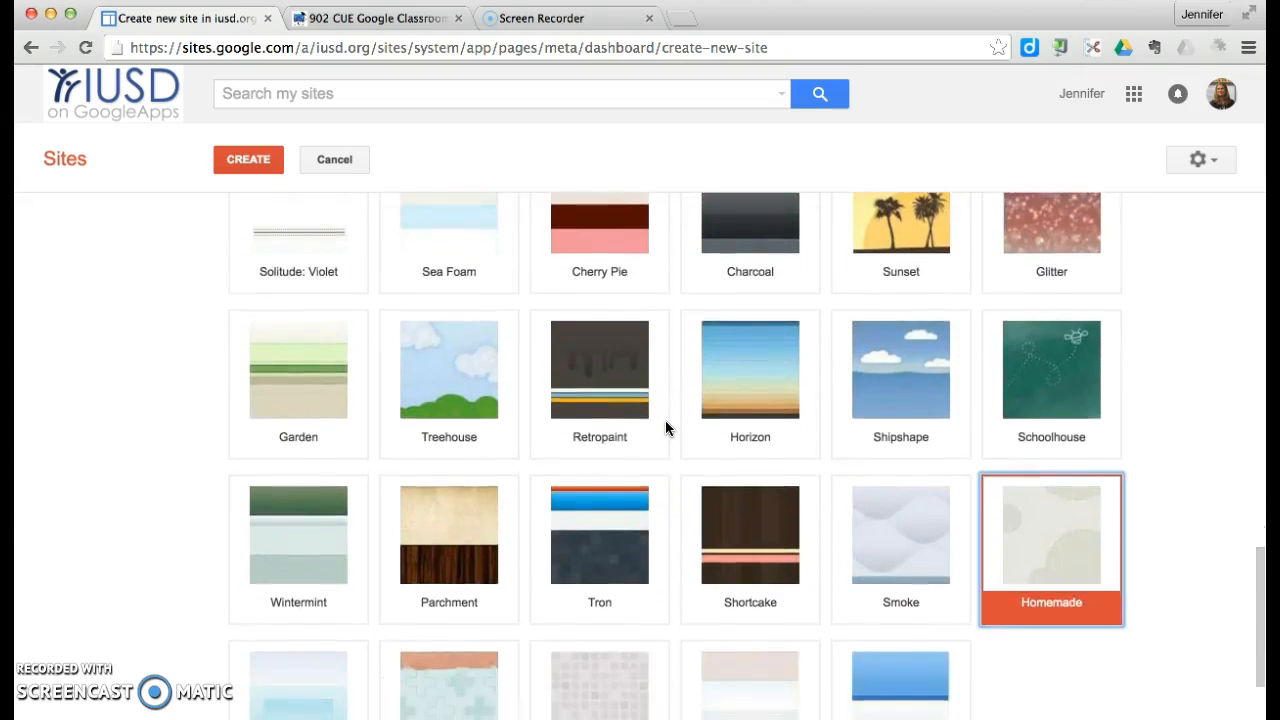
{"action": "scroll", "coordinate": [666, 428], "scroll_direction": "up", "scroll_amount": 7}
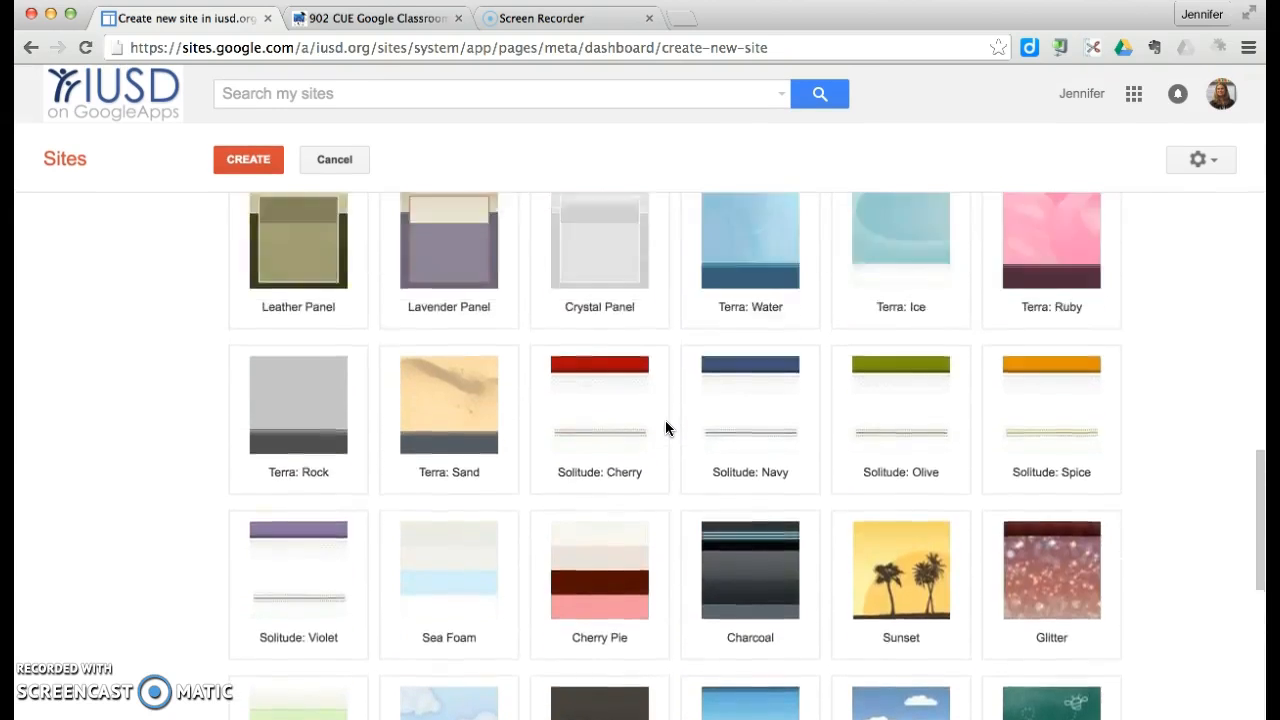
{"action": "scroll", "coordinate": [666, 428], "scroll_direction": "up", "scroll_amount": 4}
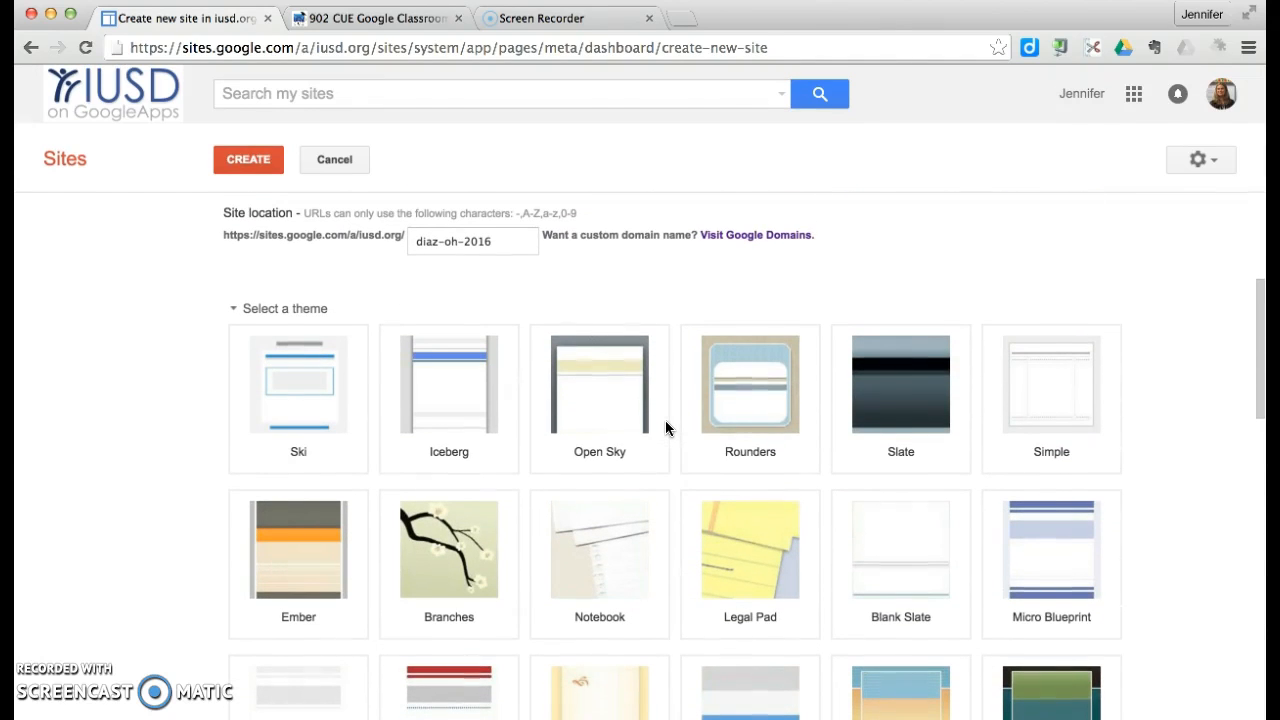
{"action": "scroll", "coordinate": [728, 492], "scroll_direction": "down", "scroll_amount": 2}
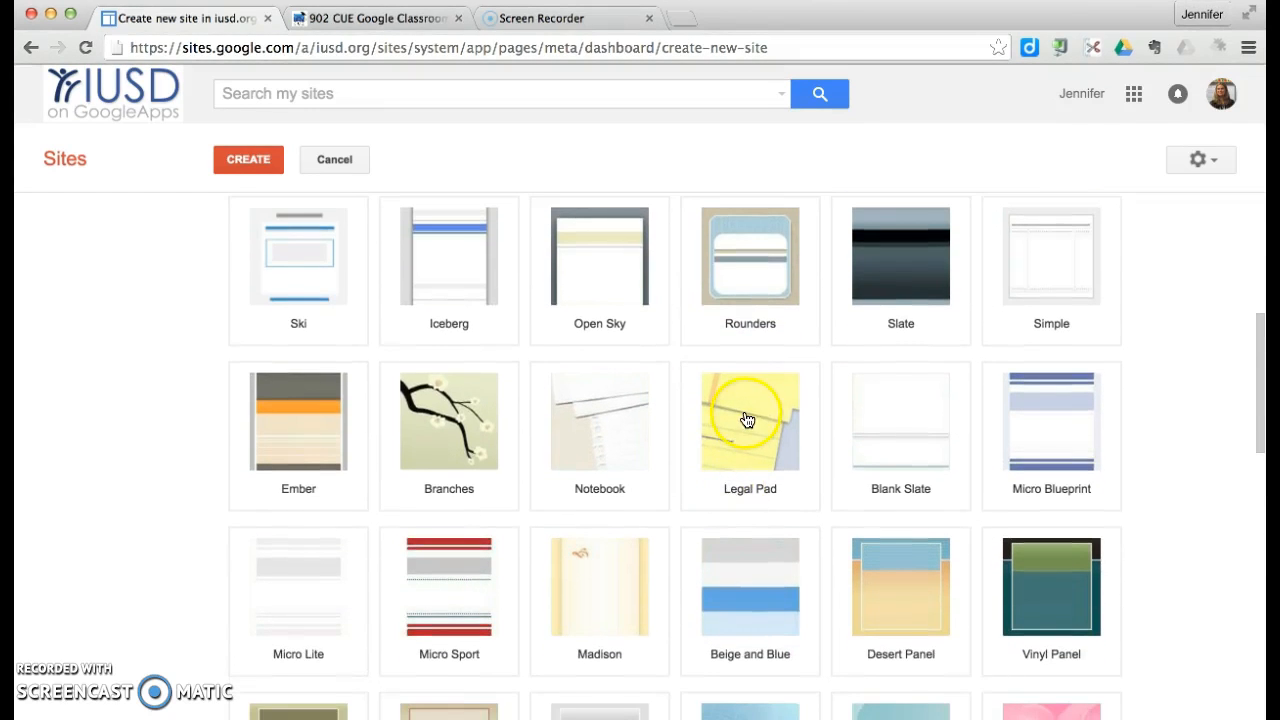
{"action": "left_click", "coordinate": [587, 614]}
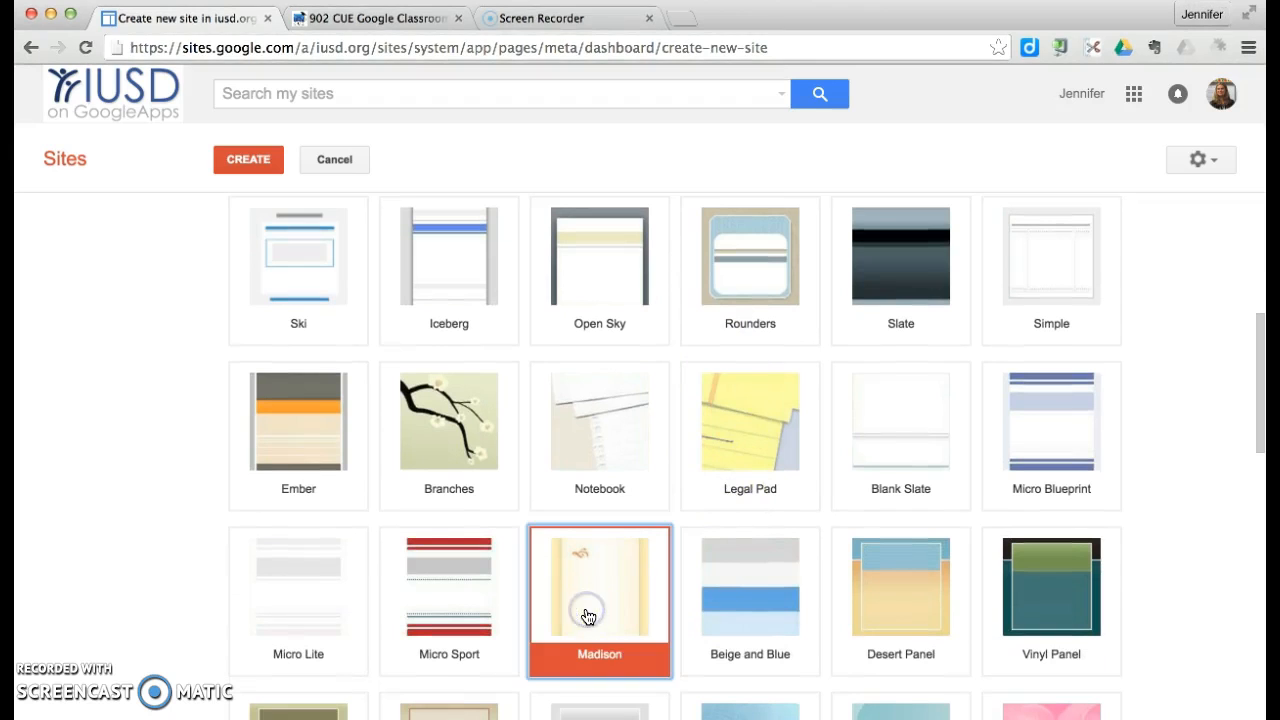
Step: Look over the remaining themes and expand the additional options for site categories and description
{"action": "scroll", "coordinate": [587, 615], "scroll_direction": "down", "scroll_amount": 4}
{"action": "scroll", "coordinate": [948, 552], "scroll_direction": "down", "scroll_amount": 4}
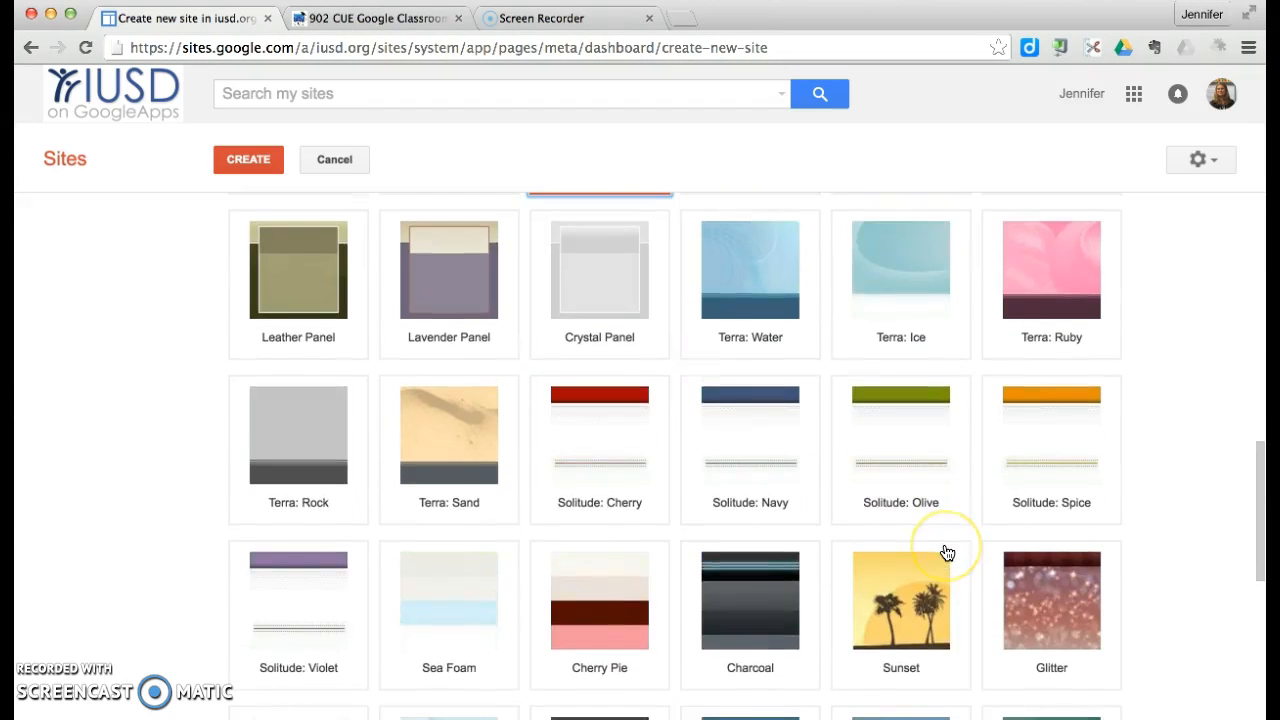
{"action": "left_click", "coordinate": [893, 638]}
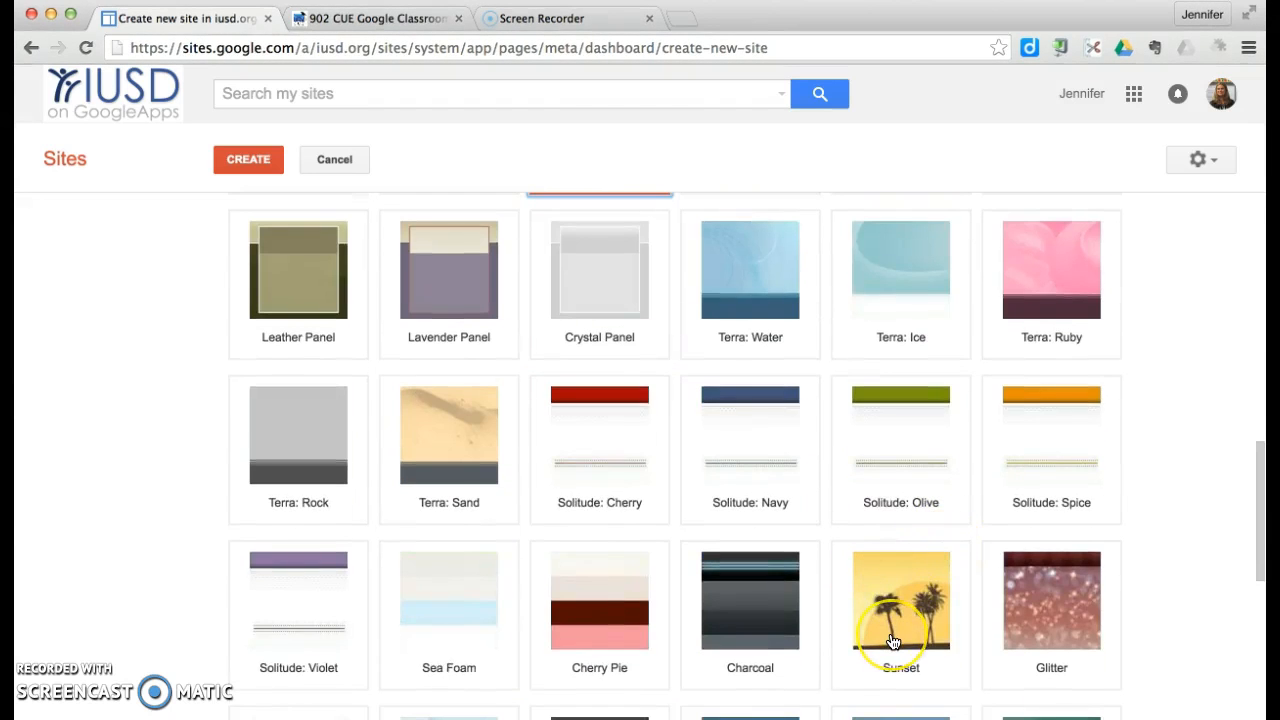
{"action": "scroll", "coordinate": [893, 641], "scroll_direction": "down", "scroll_amount": 3}
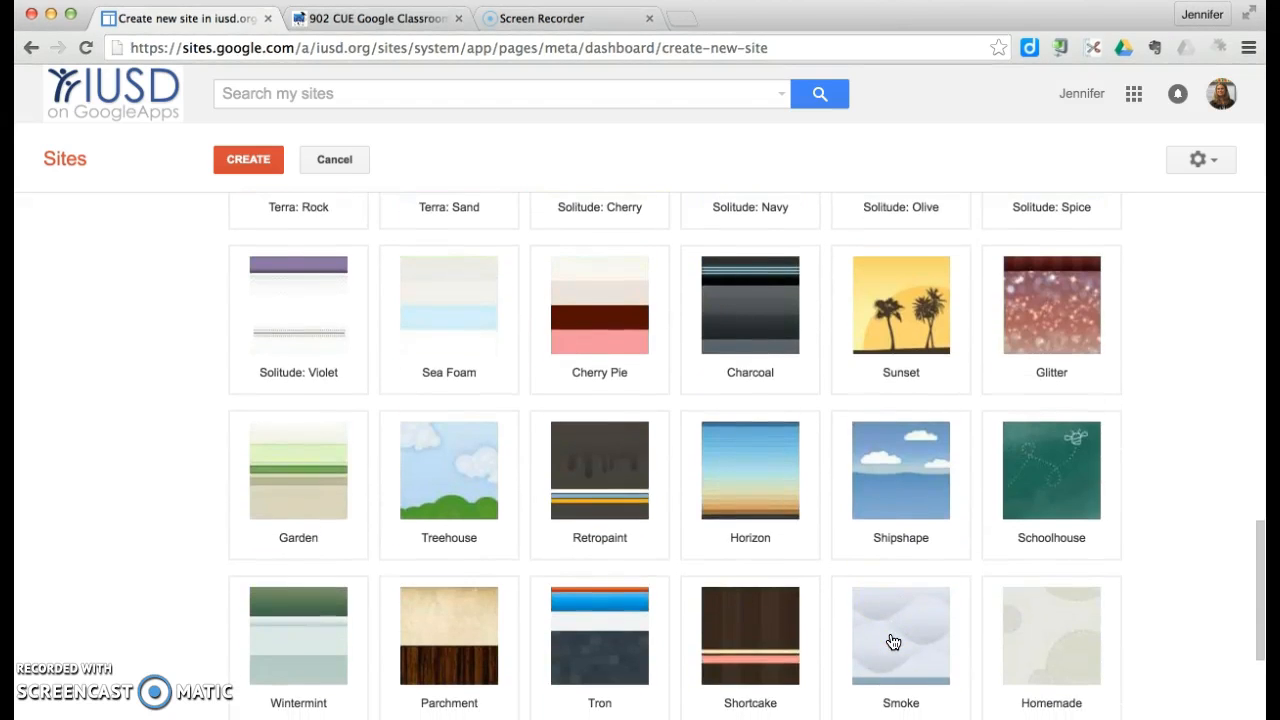
{"action": "scroll", "coordinate": [893, 641], "scroll_direction": "down", "scroll_amount": 3}
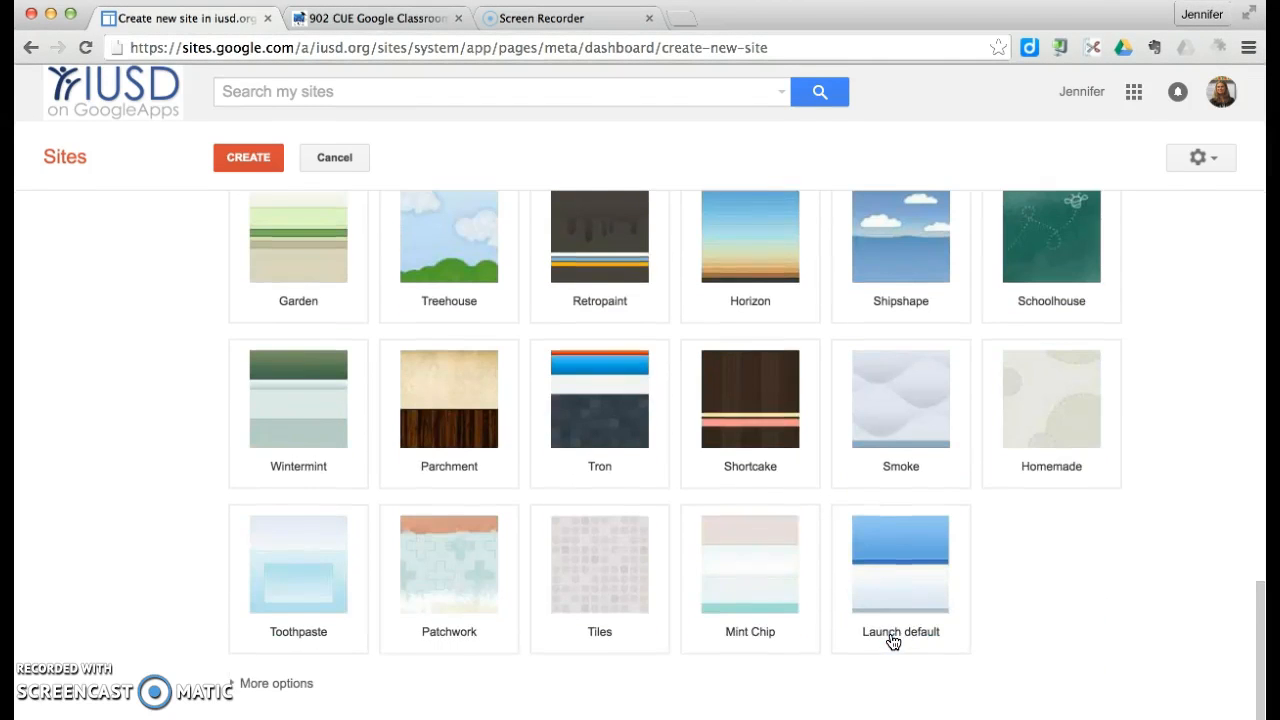
{"action": "left_click", "coordinate": [250, 685]}
{"action": "scroll", "coordinate": [393, 612], "scroll_direction": "down", "scroll_amount": 2}
{"action": "left_click", "coordinate": [393, 620]}
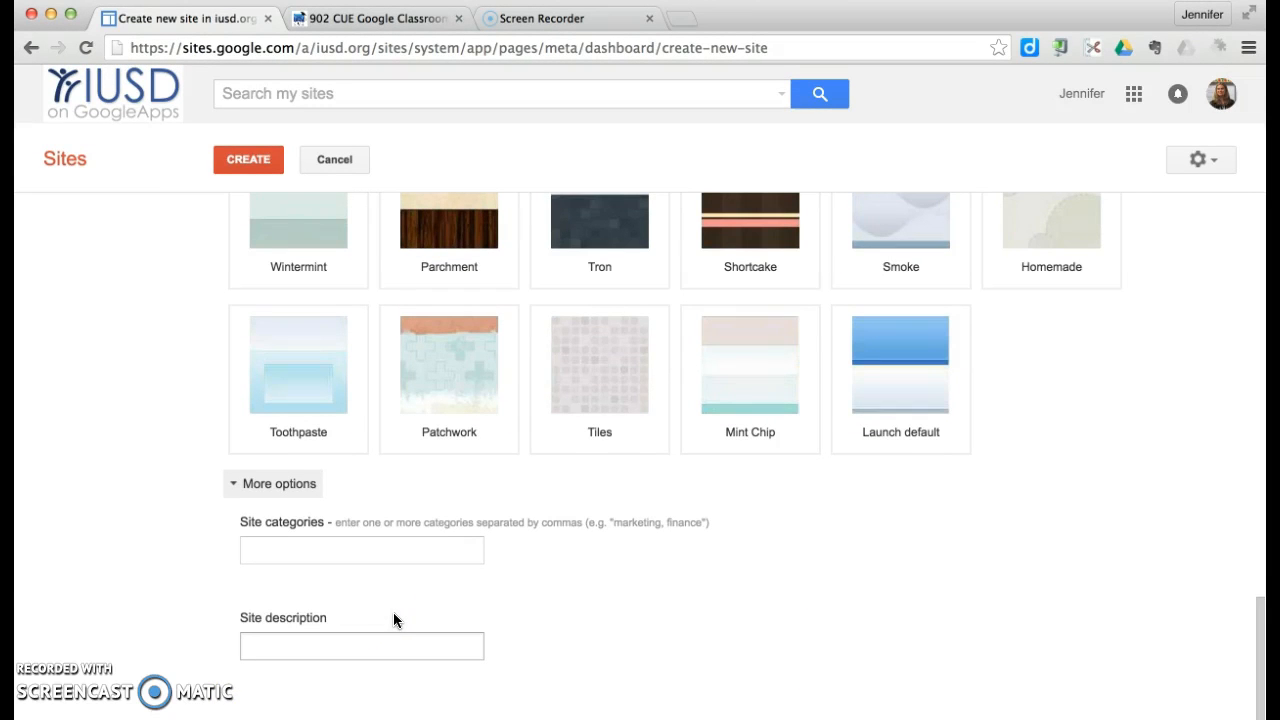
Step: Switch the site's theme from Madison back to Homemade
{"action": "scroll", "coordinate": [393, 614], "scroll_direction": "up", "scroll_amount": 17}
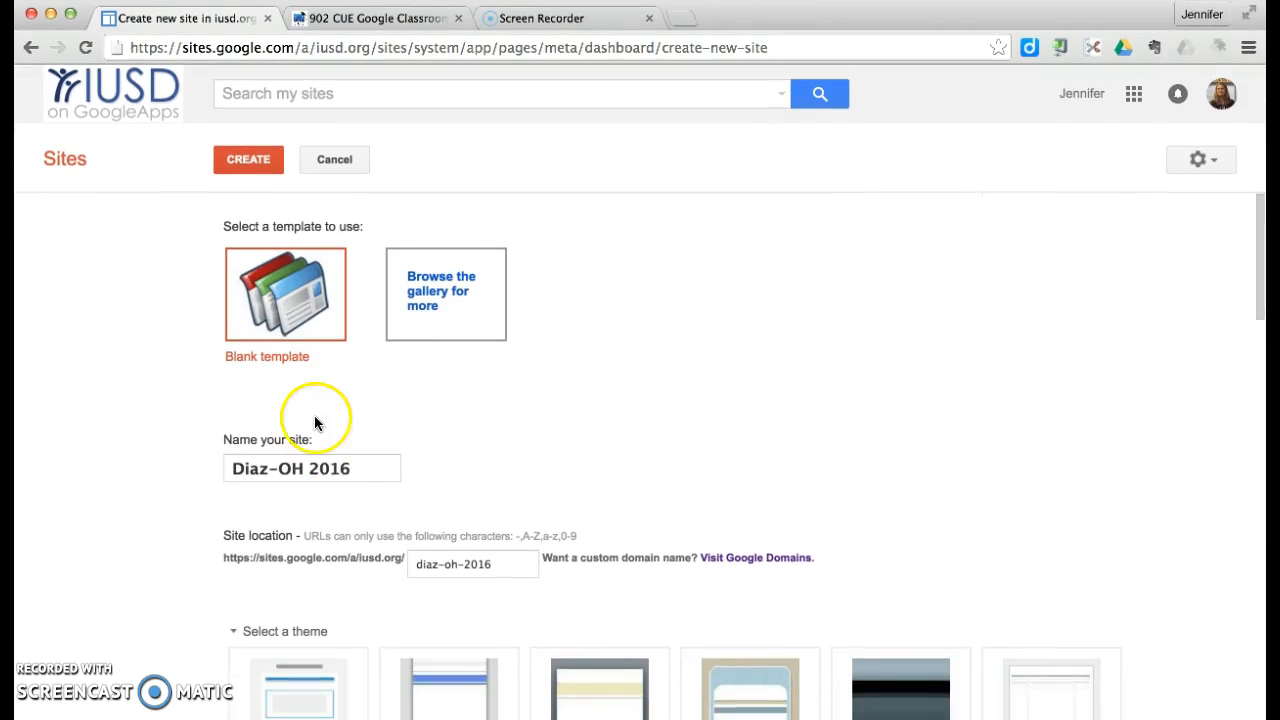
{"action": "scroll", "coordinate": [326, 539], "scroll_direction": "down", "scroll_amount": 2}
{"action": "scroll", "coordinate": [320, 538], "scroll_direction": "down", "scroll_amount": 7}
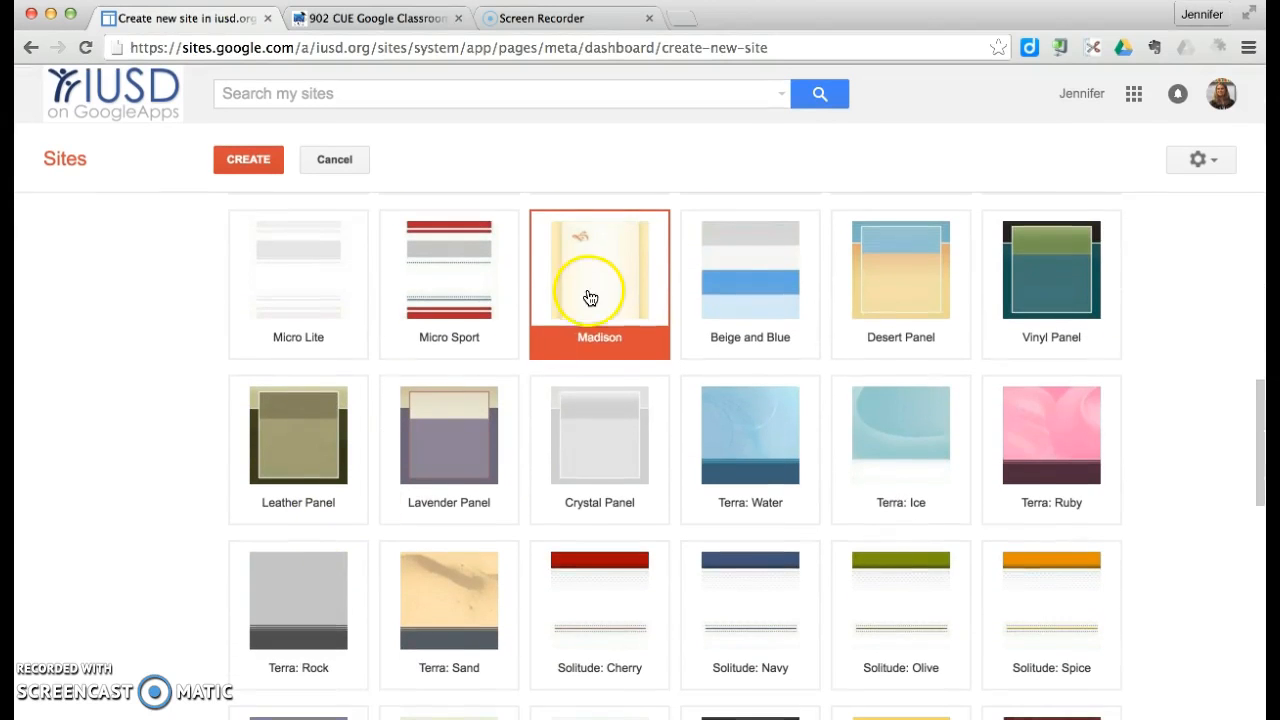
{"action": "scroll", "coordinate": [595, 330], "scroll_direction": "down", "scroll_amount": 4}
{"action": "scroll", "coordinate": [612, 419], "scroll_direction": "down", "scroll_amount": 4}
{"action": "scroll", "coordinate": [612, 419], "scroll_direction": "up", "scroll_amount": 3}
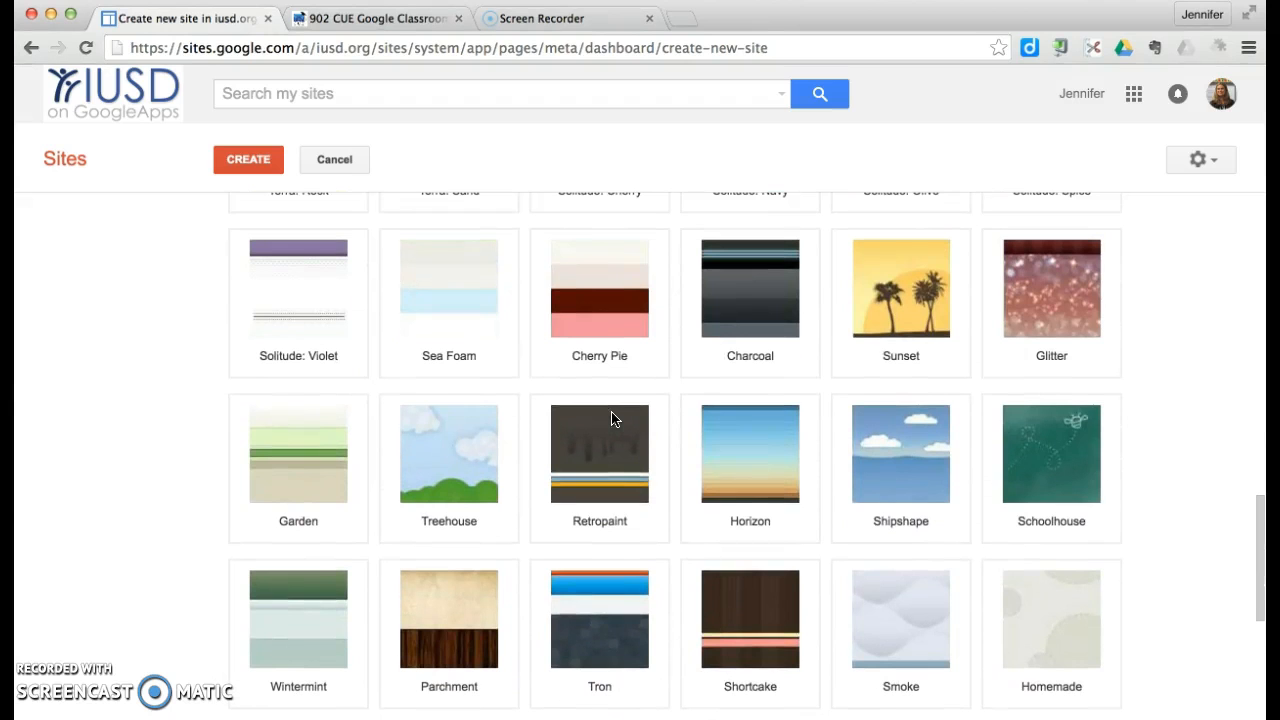
{"action": "left_click", "coordinate": [994, 608]}
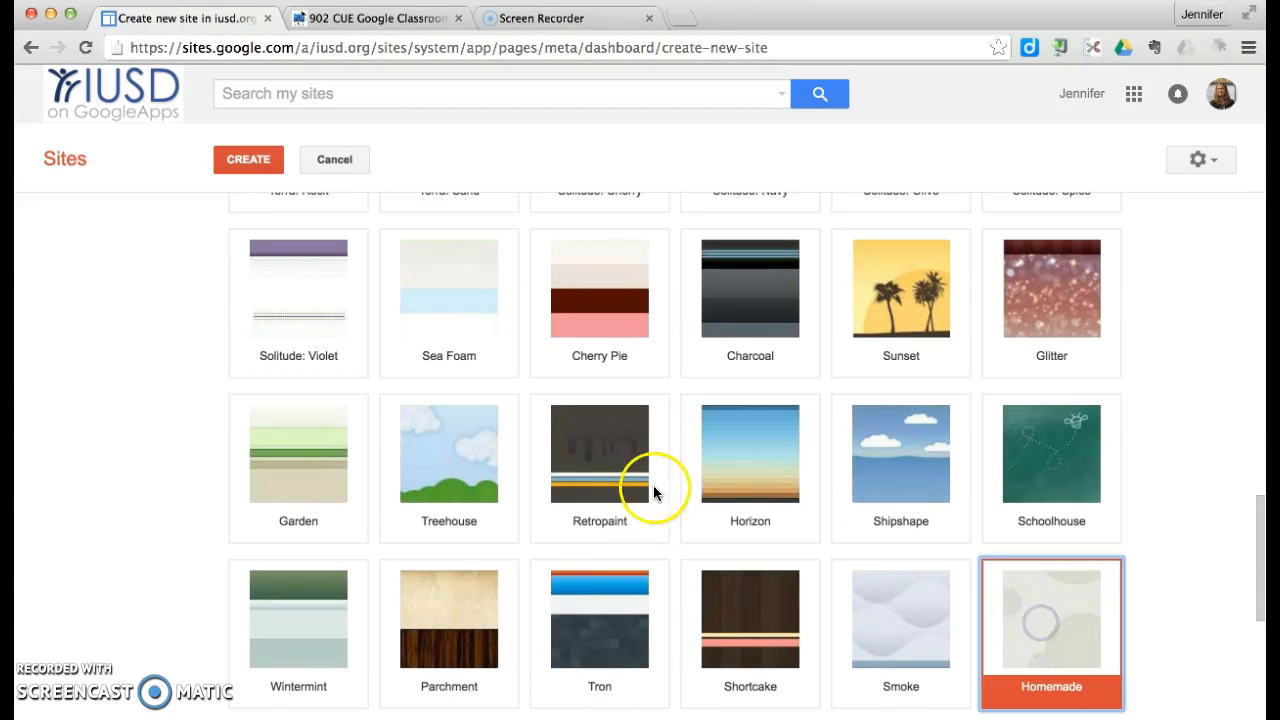
Step: Try to create the site with the chosen template, name and theme
{"action": "scroll", "coordinate": [457, 366], "scroll_direction": "up", "scroll_amount": 4}
{"action": "scroll", "coordinate": [161, 305], "scroll_direction": "up", "scroll_amount": 10}
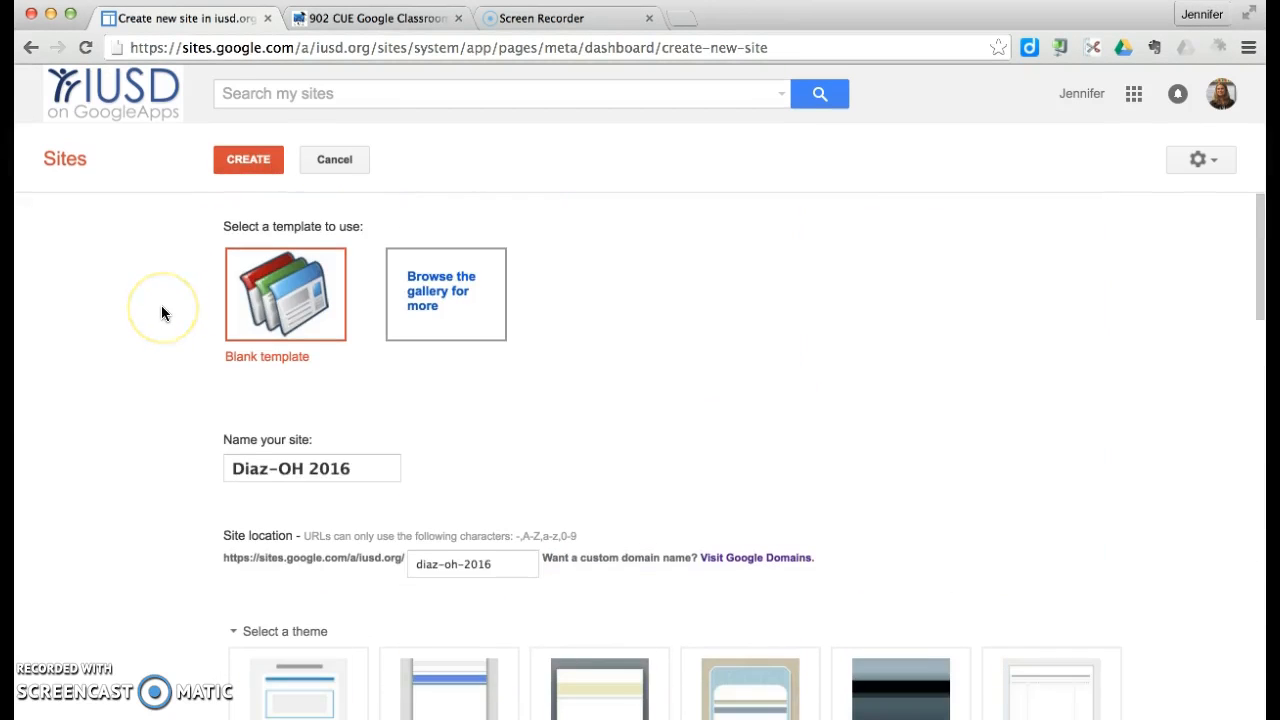
{"action": "left_click", "coordinate": [249, 163]}
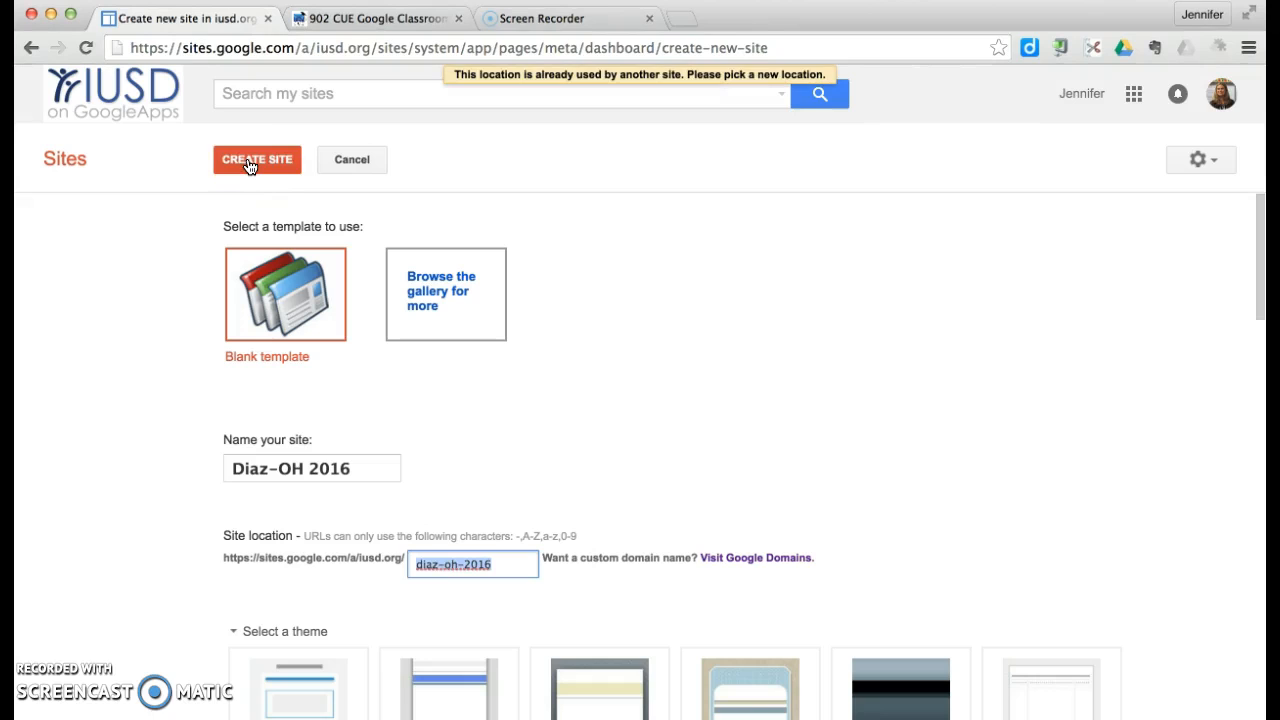
Step: Change the year in the site name to 2017 and create the site
{"action": "left_click", "coordinate": [351, 470]}
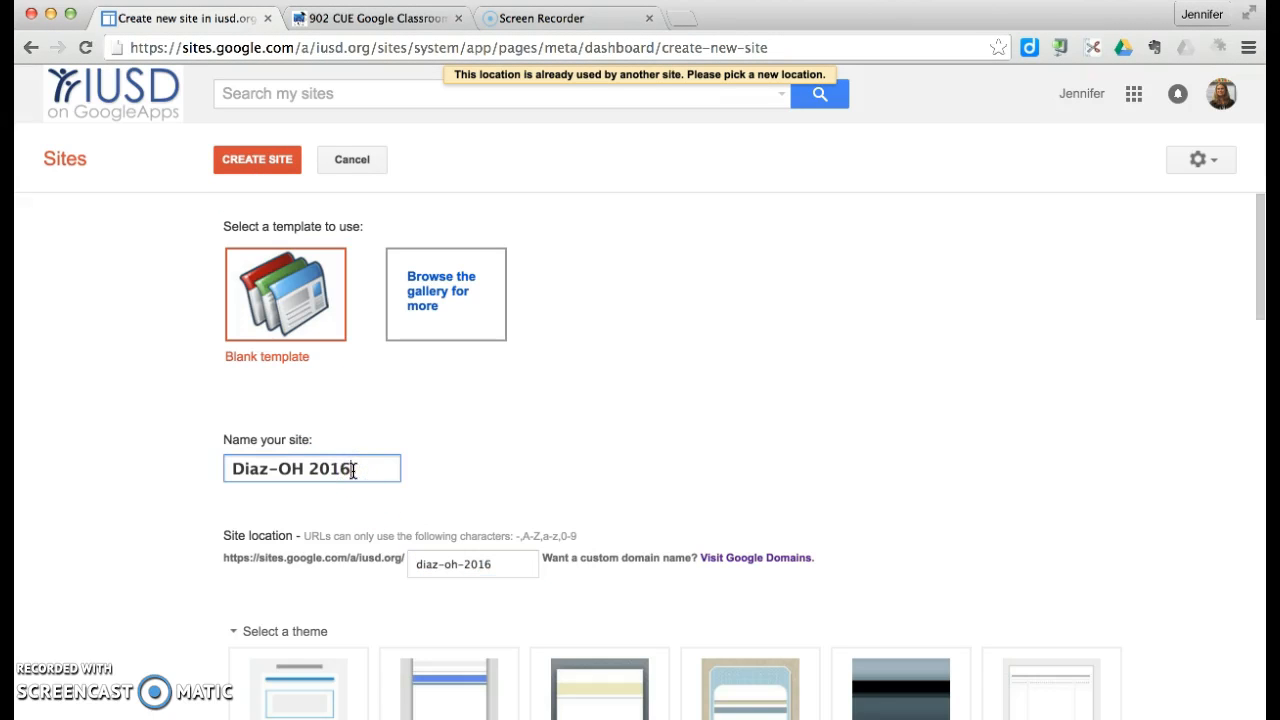
{"action": "key", "text": "BackSpace"}
{"action": "type", "text": "7"}
{"action": "left_click", "coordinate": [257, 170]}
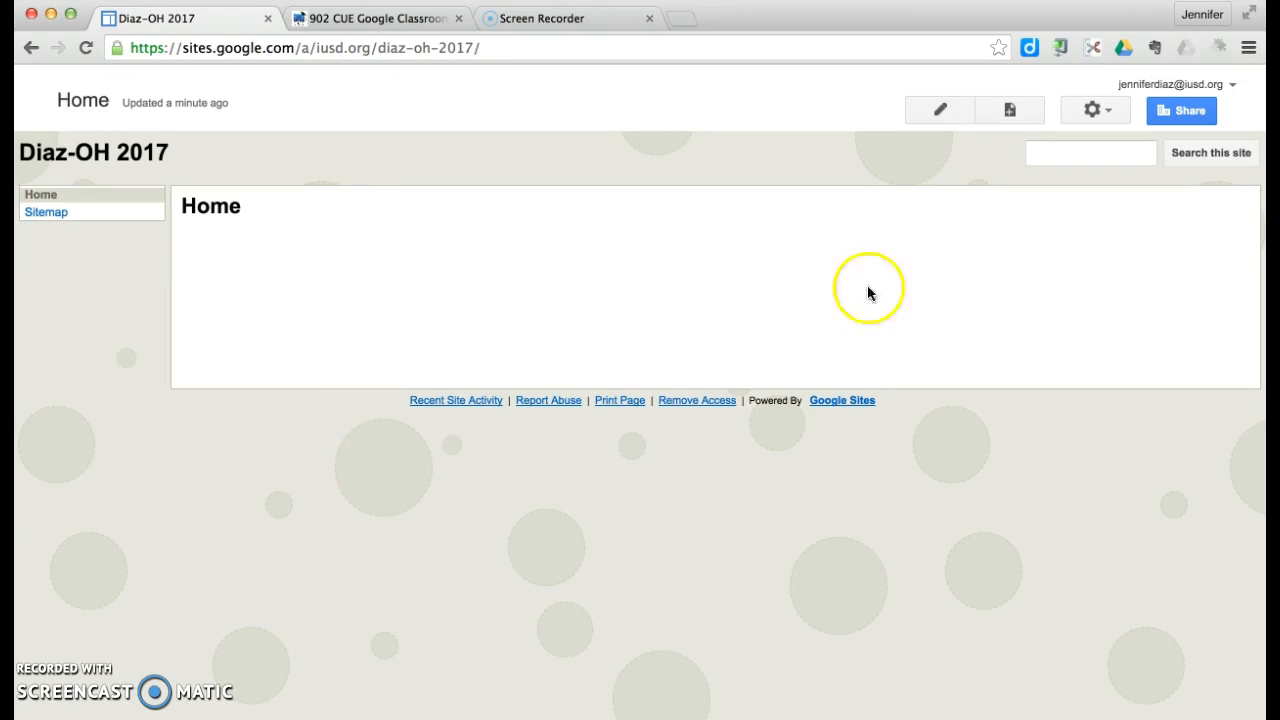
Step: Look over the Home page's editing mode and the available page and site actions, including site management and sharing permissions
{"action": "left_click", "coordinate": [940, 112]}
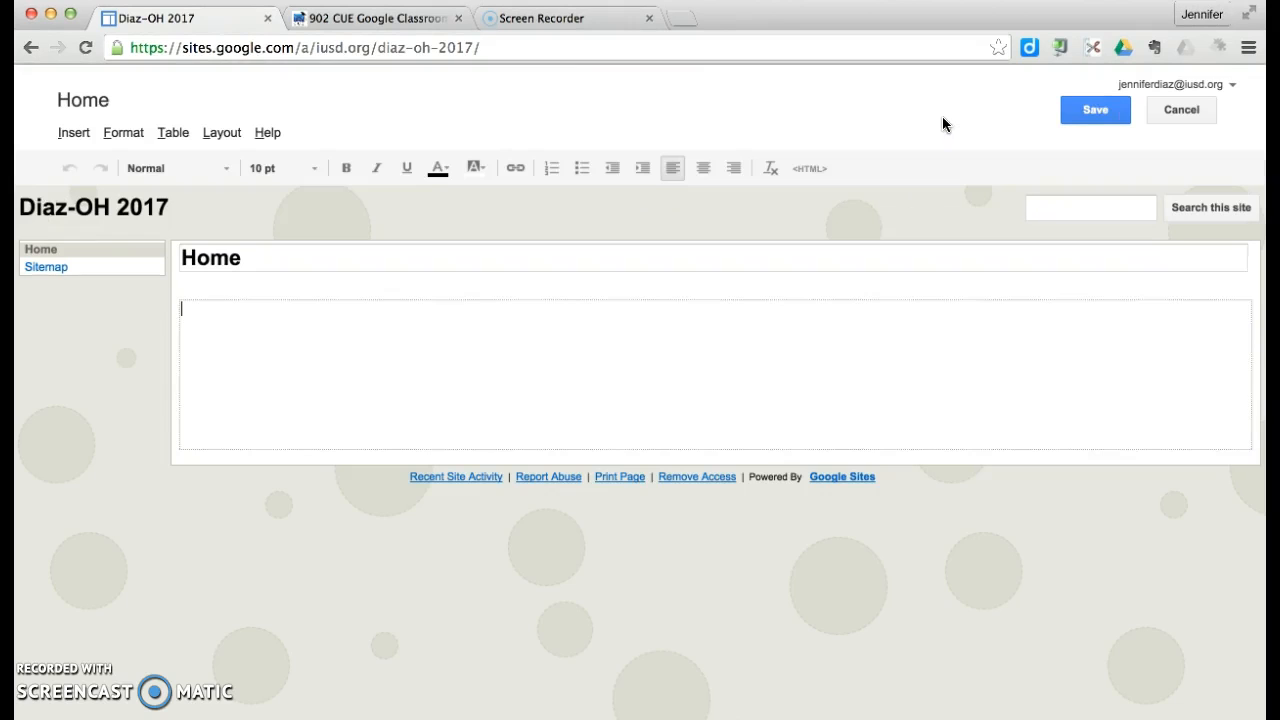
{"action": "left_click", "coordinate": [1100, 109]}
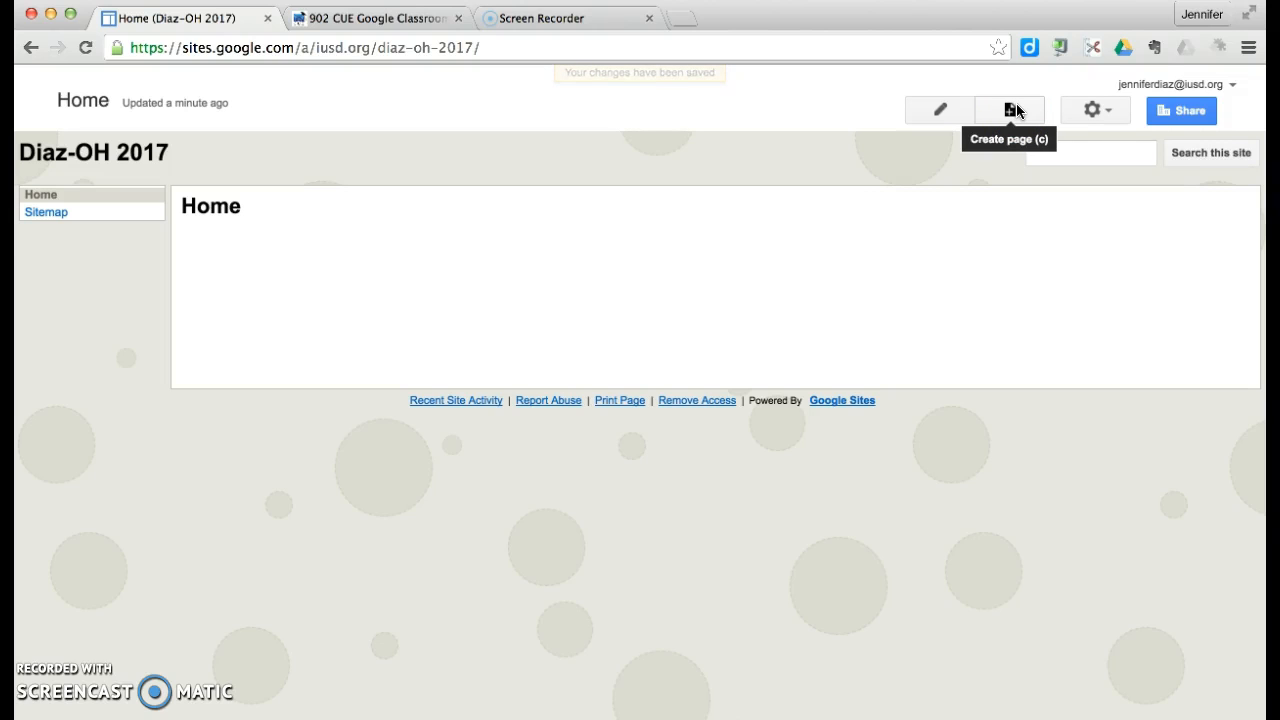
{"action": "left_click", "coordinate": [1105, 117]}
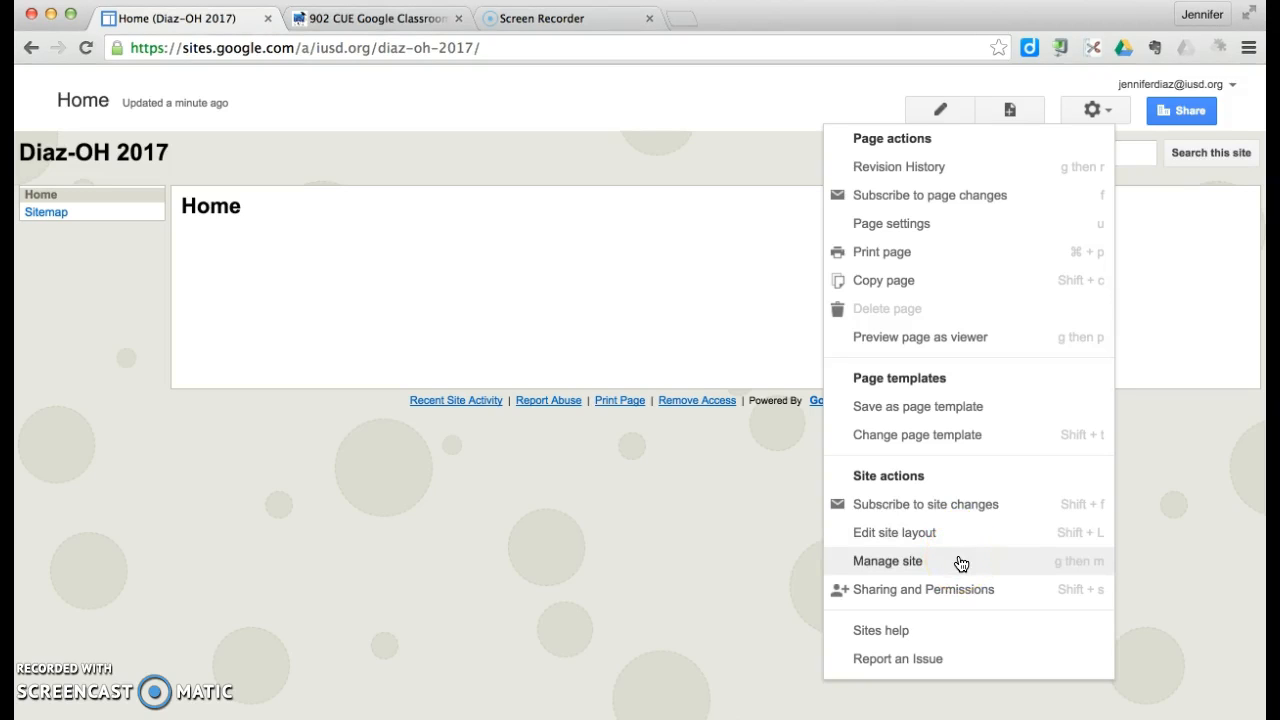
{"action": "left_click", "coordinate": [953, 604]}
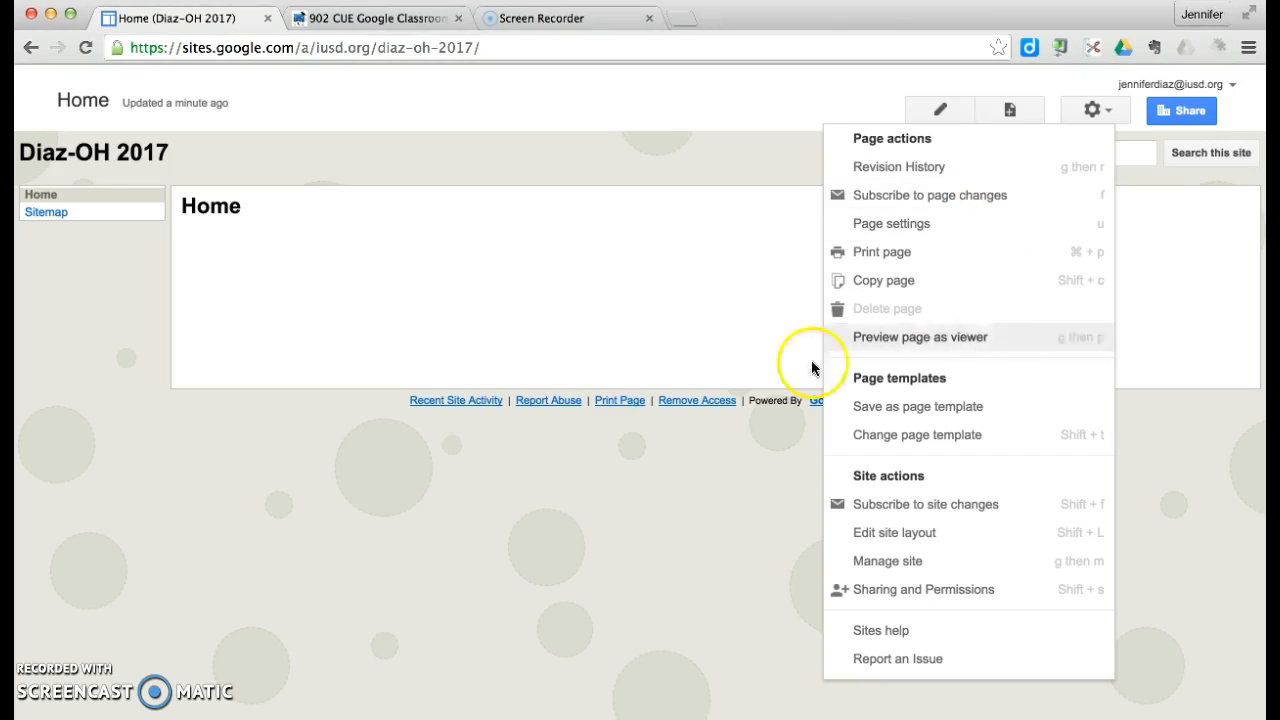
{"action": "left_click", "coordinate": [491, 540]}
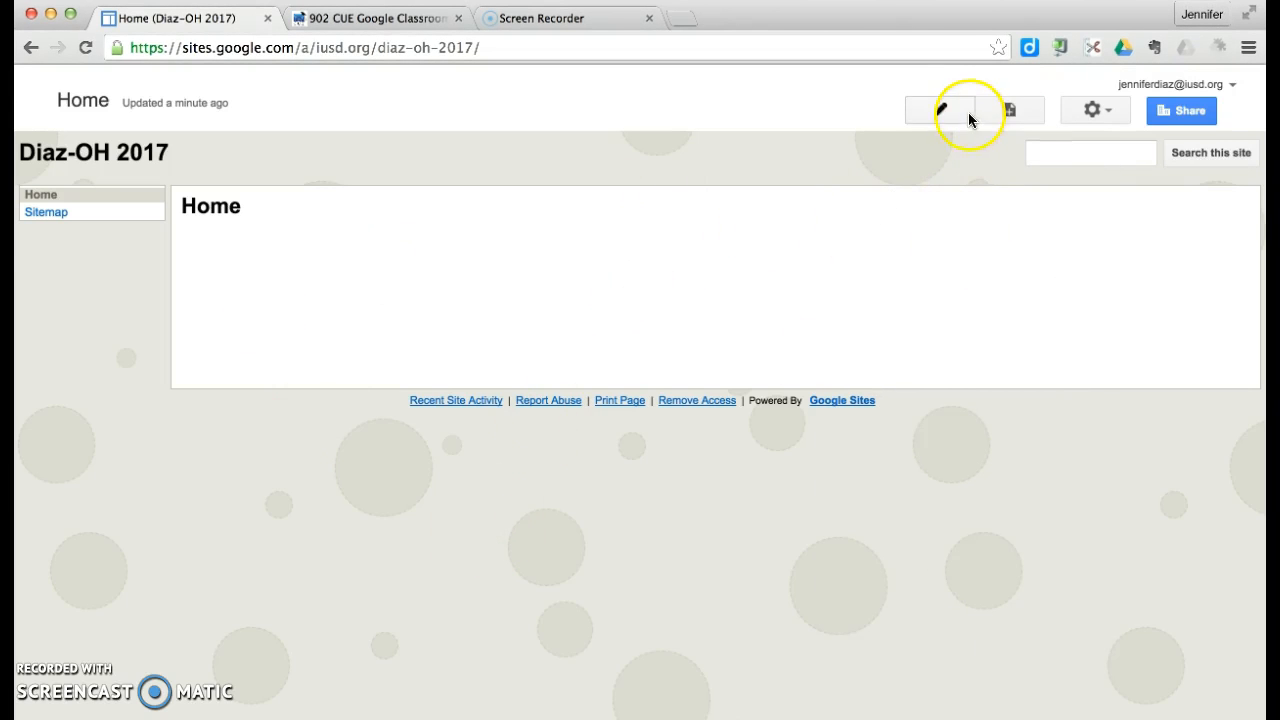
Step: Add the text "This is our class website for Open House!" to the Home page and save it
{"action": "left_click", "coordinate": [940, 111]}
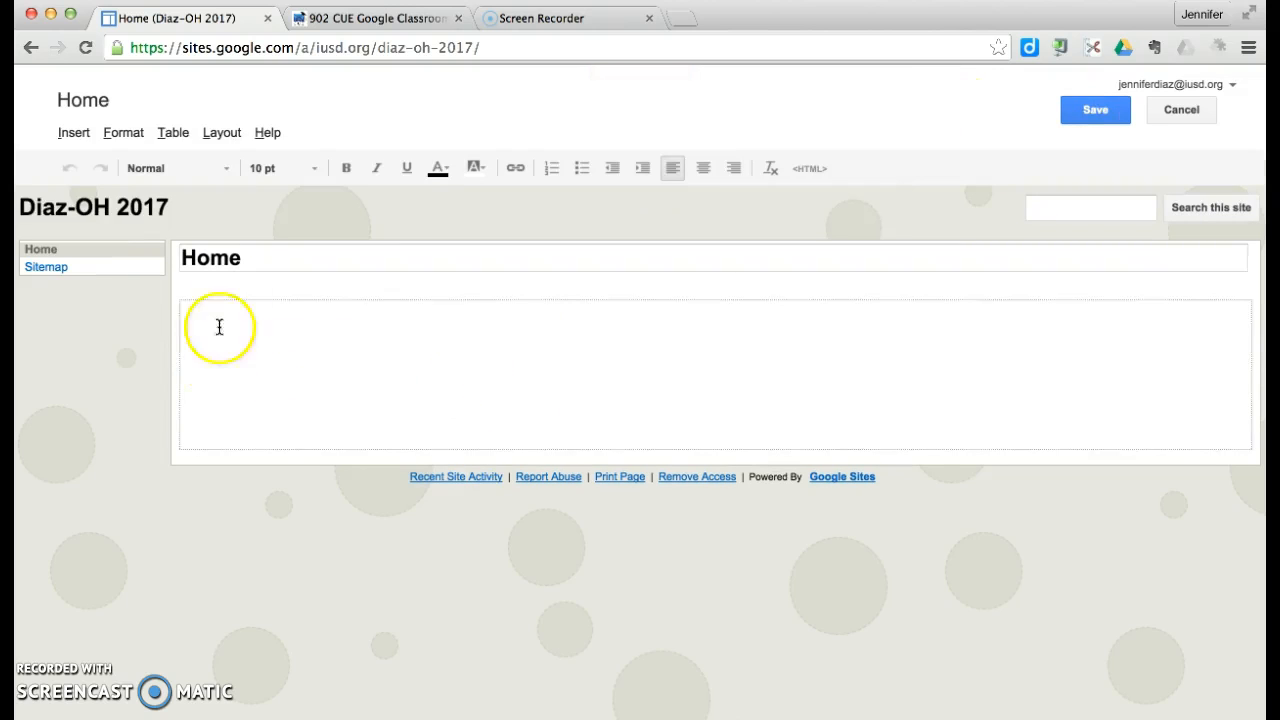
{"action": "type", "text": "Thisis"}
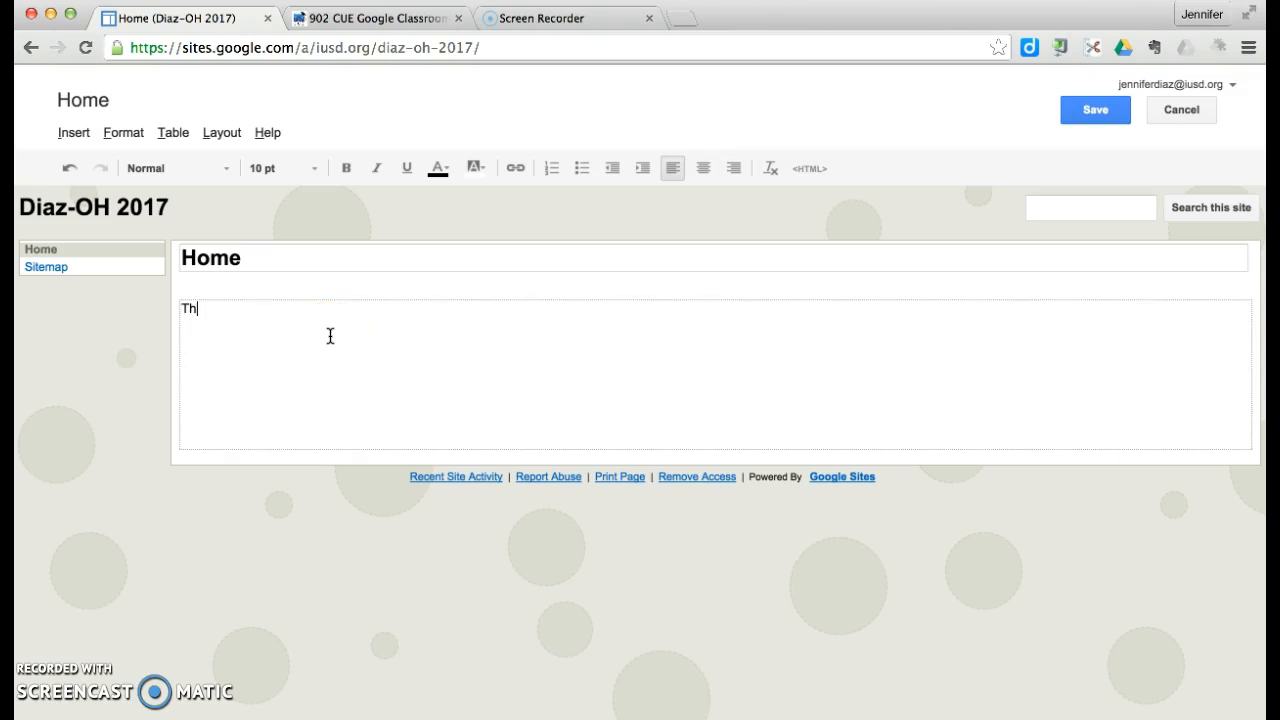
{"action": "key", "text": "BackSpace"}
{"action": "key", "text": "BackSpace"}
{"action": "key", "text": "BackSpace"}
{"action": "key", "text": "BackSpace"}
{"action": "type", "text": "is our class website for Open House!"}
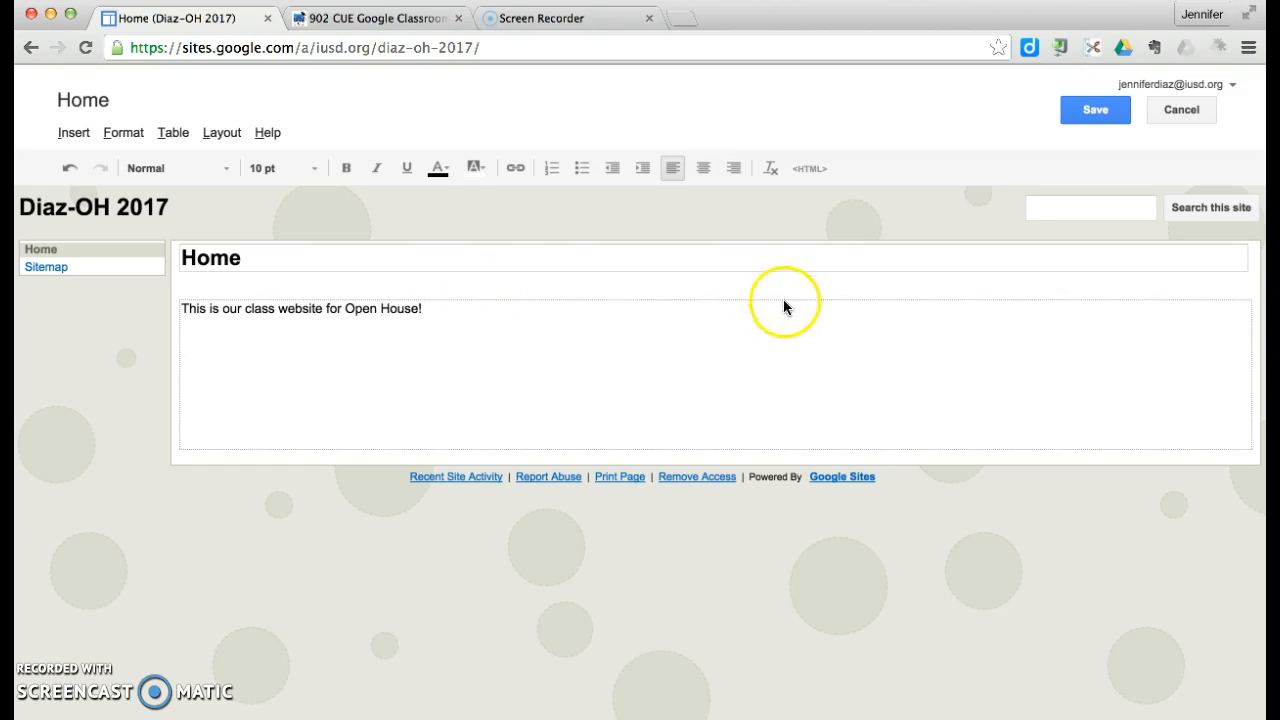
{"action": "left_click", "coordinate": [1099, 115]}
{"action": "left_click", "coordinate": [611, 432]}
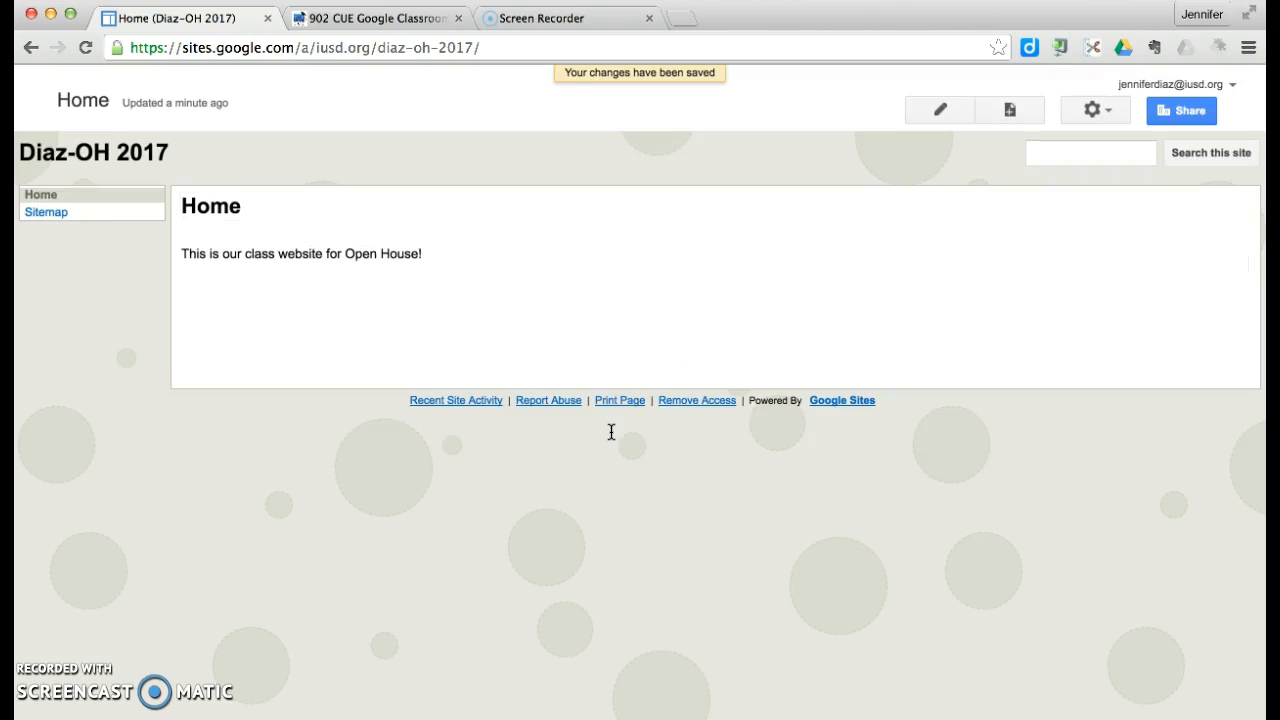
Step: Create a top-level page with the Web Page template, named with the first student's first name, and save it
{"action": "left_click", "coordinate": [1010, 112]}
{"action": "left_click", "coordinate": [547, 326]}
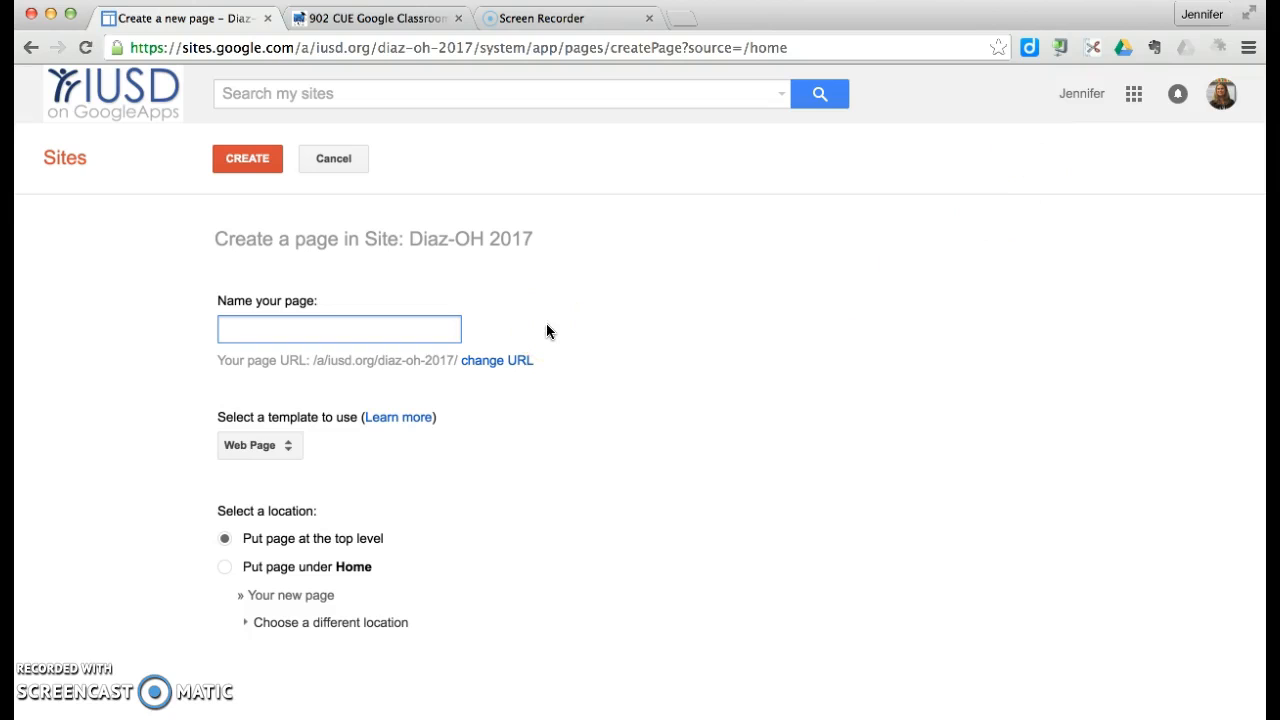
{"action": "type", "text": "Aleena"}
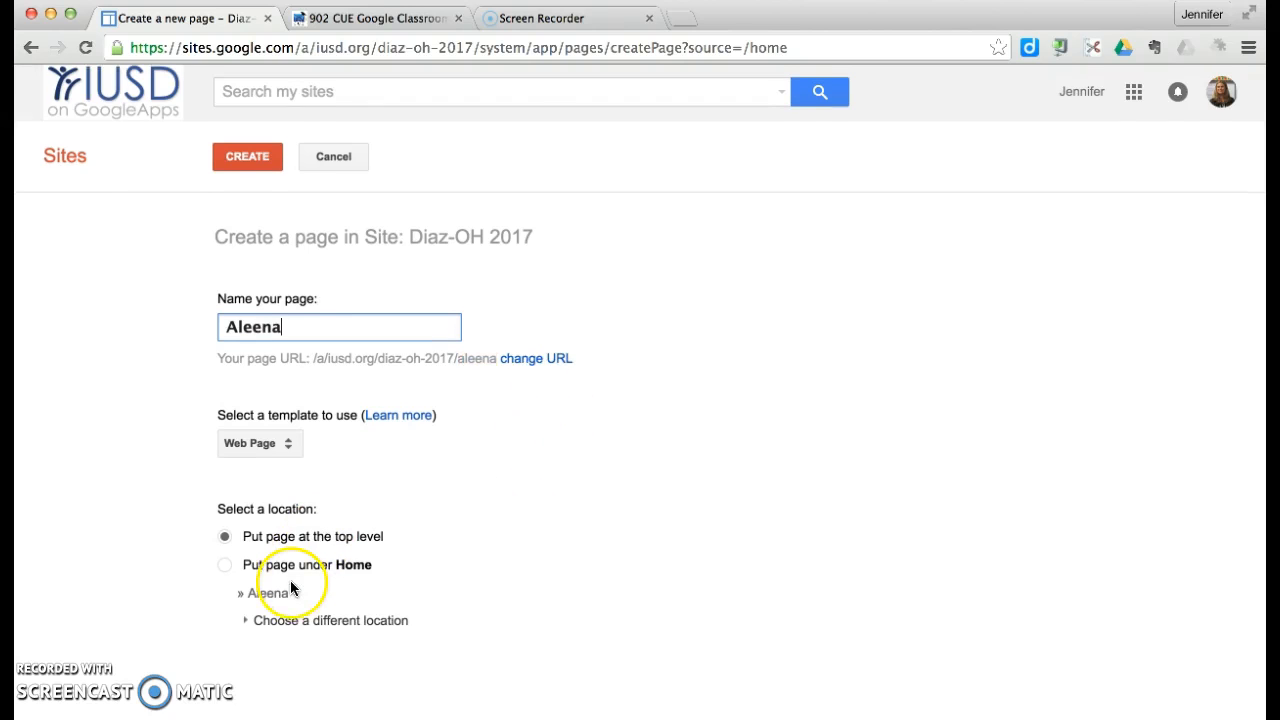
{"action": "left_click", "coordinate": [287, 446]}
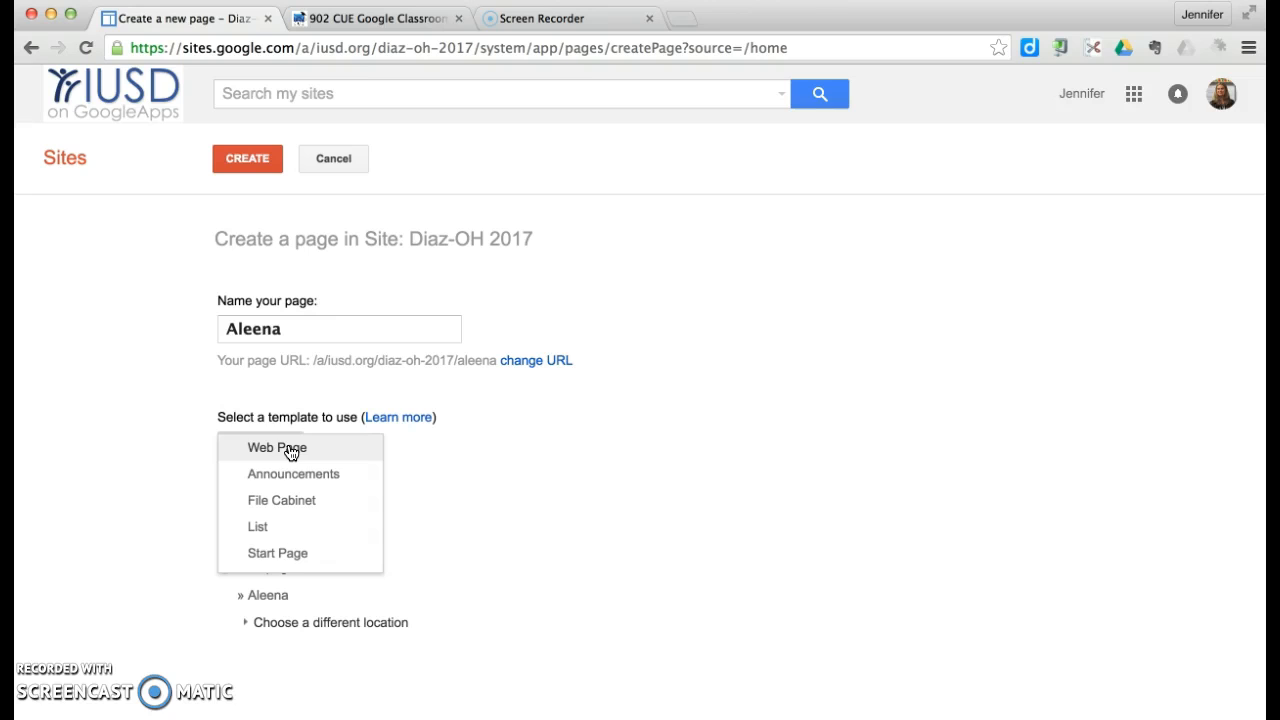
{"action": "left_click", "coordinate": [290, 449]}
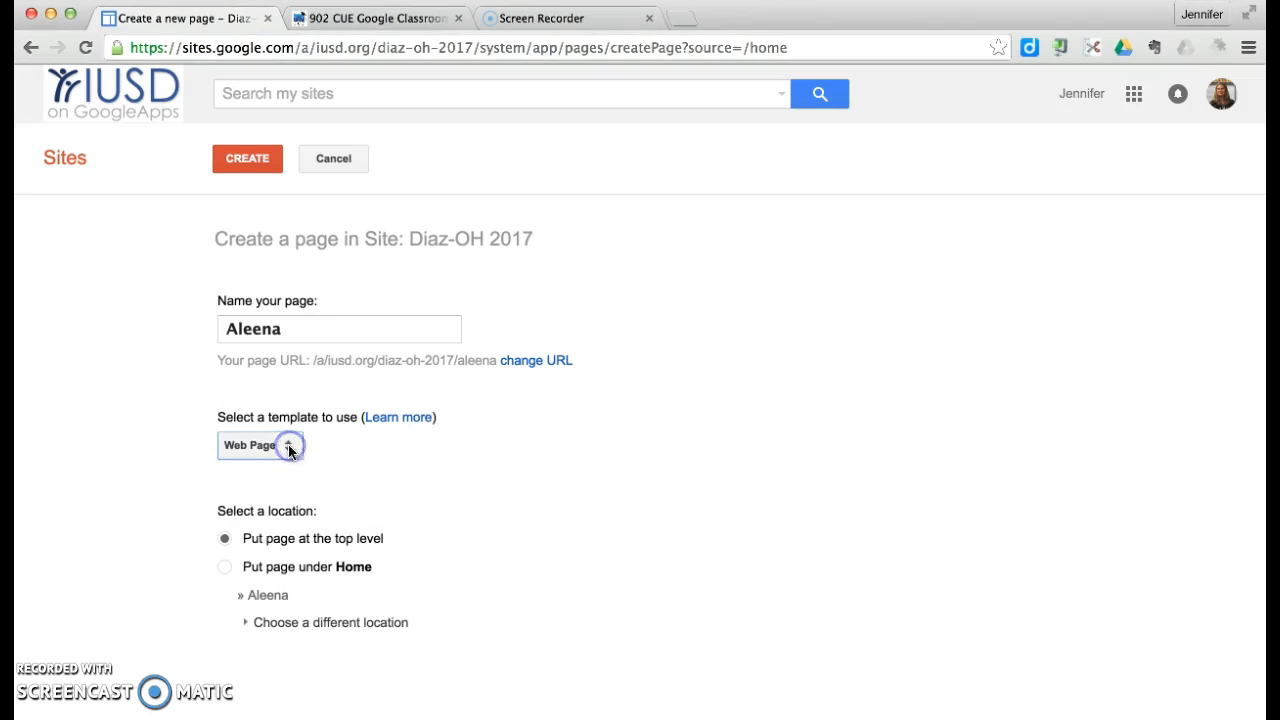
{"action": "left_click", "coordinate": [258, 162]}
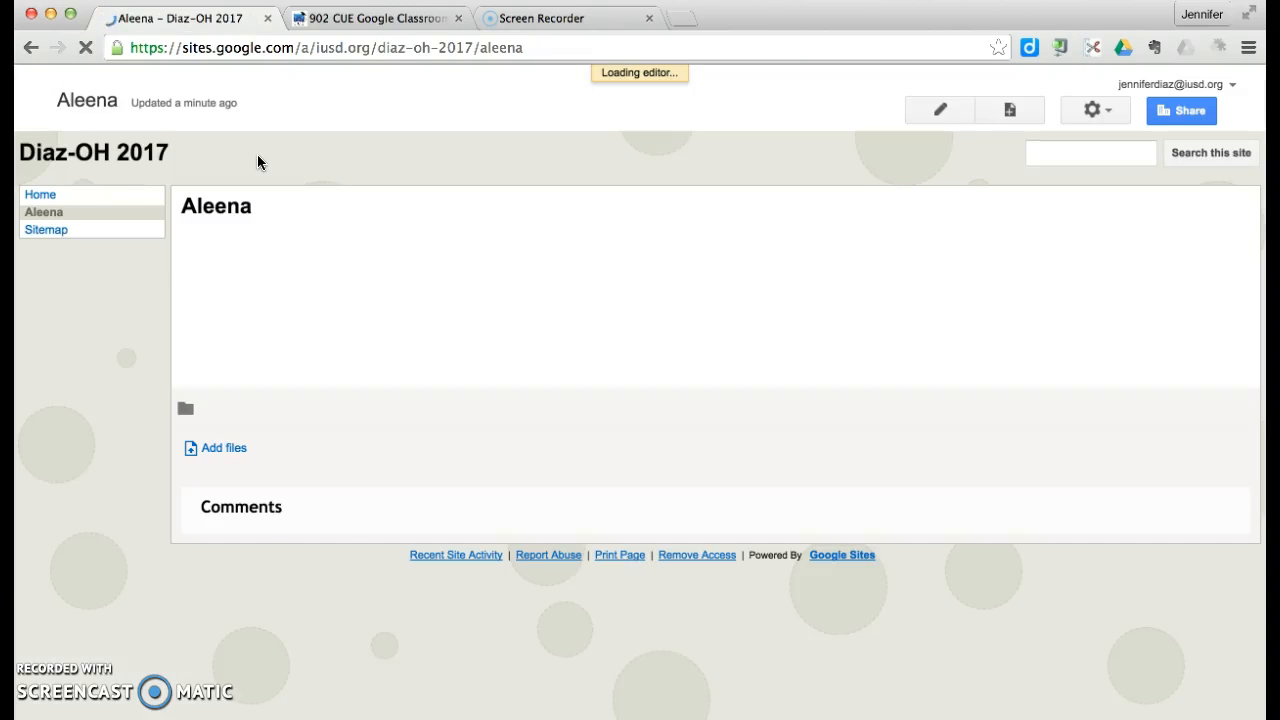
{"action": "left_click", "coordinate": [85, 232]}
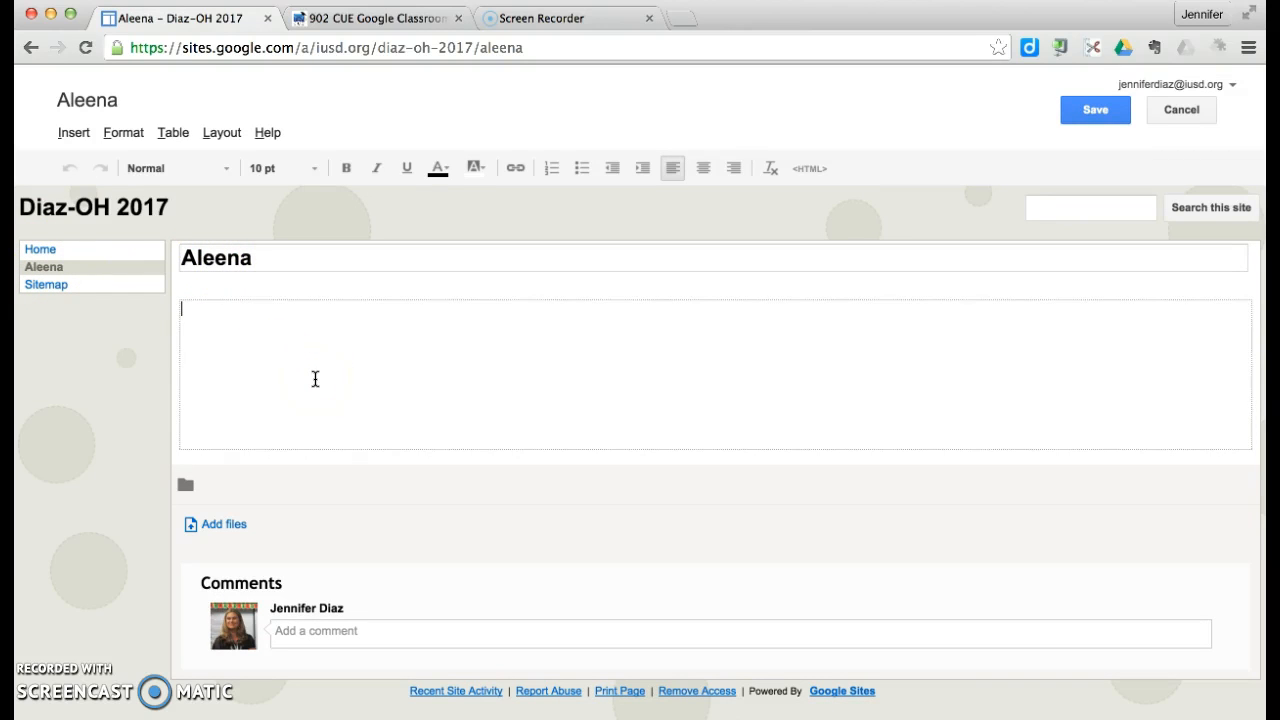
{"action": "left_click", "coordinate": [1097, 110]}
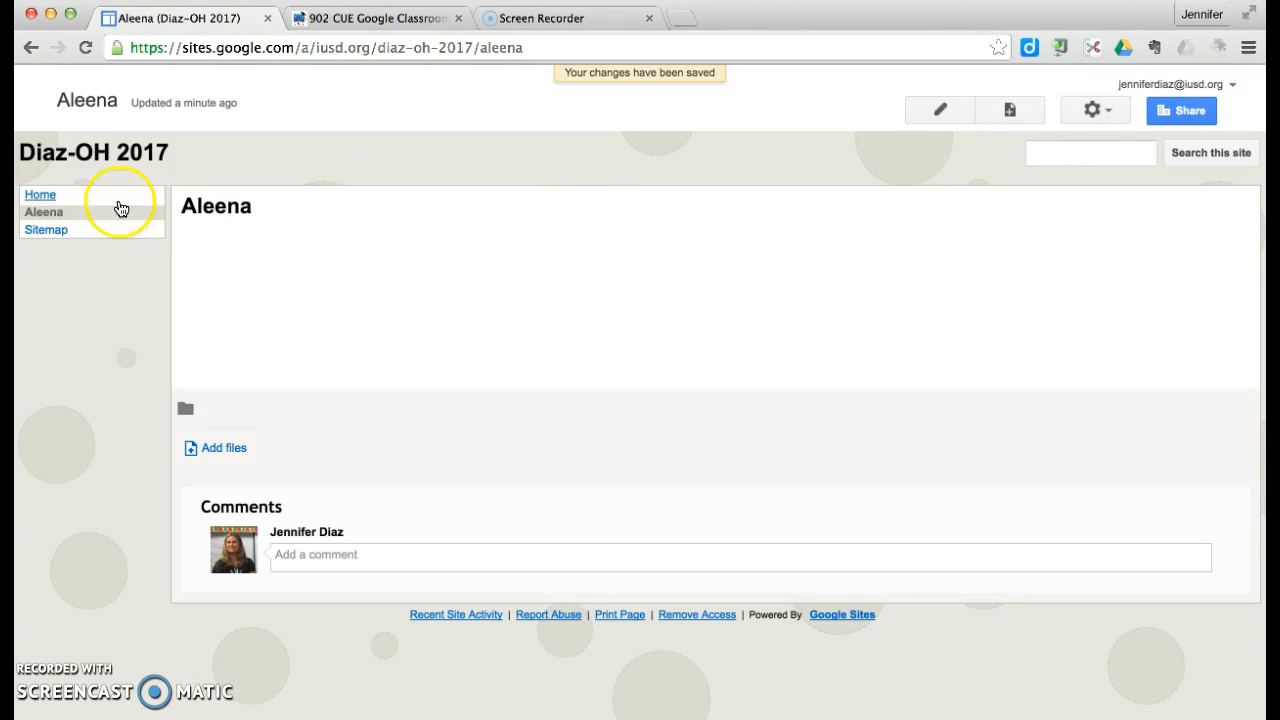
Step: Create and save a top-level Web Page named with the second student's first name
{"action": "left_click", "coordinate": [1012, 111]}
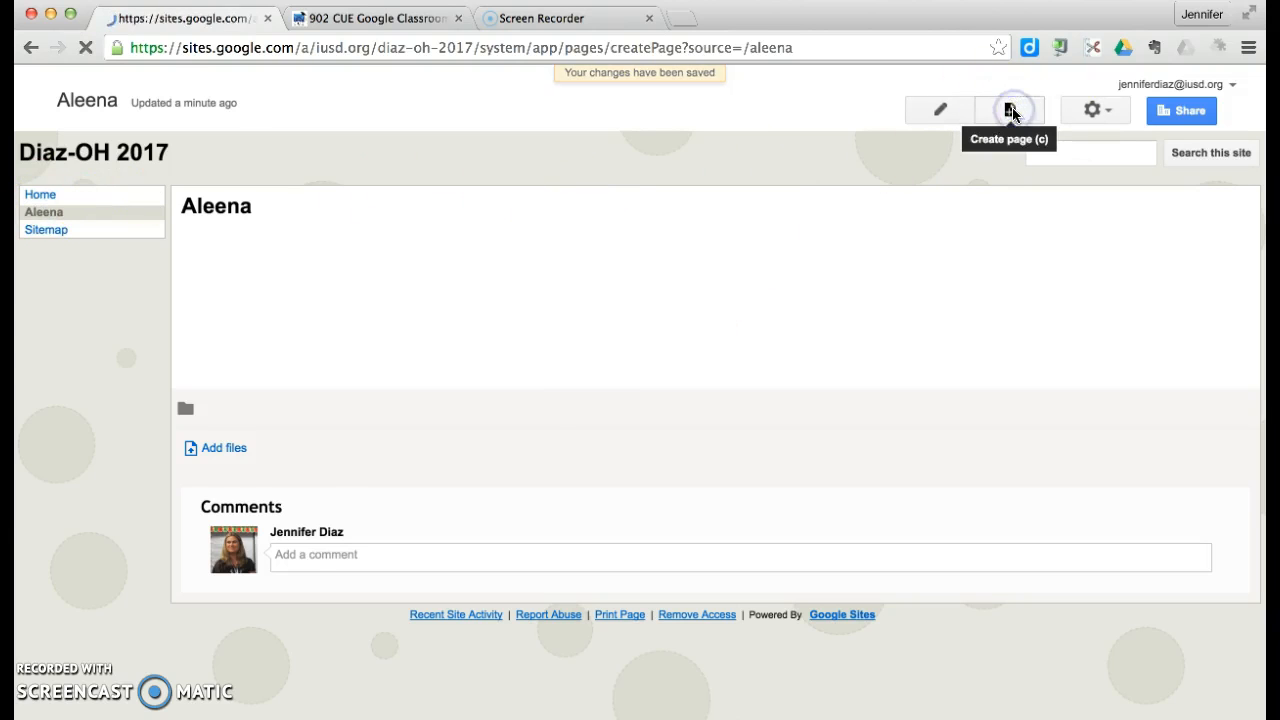
{"action": "type", "text": "Alex"}
{"action": "left_click", "coordinate": [361, 396]}
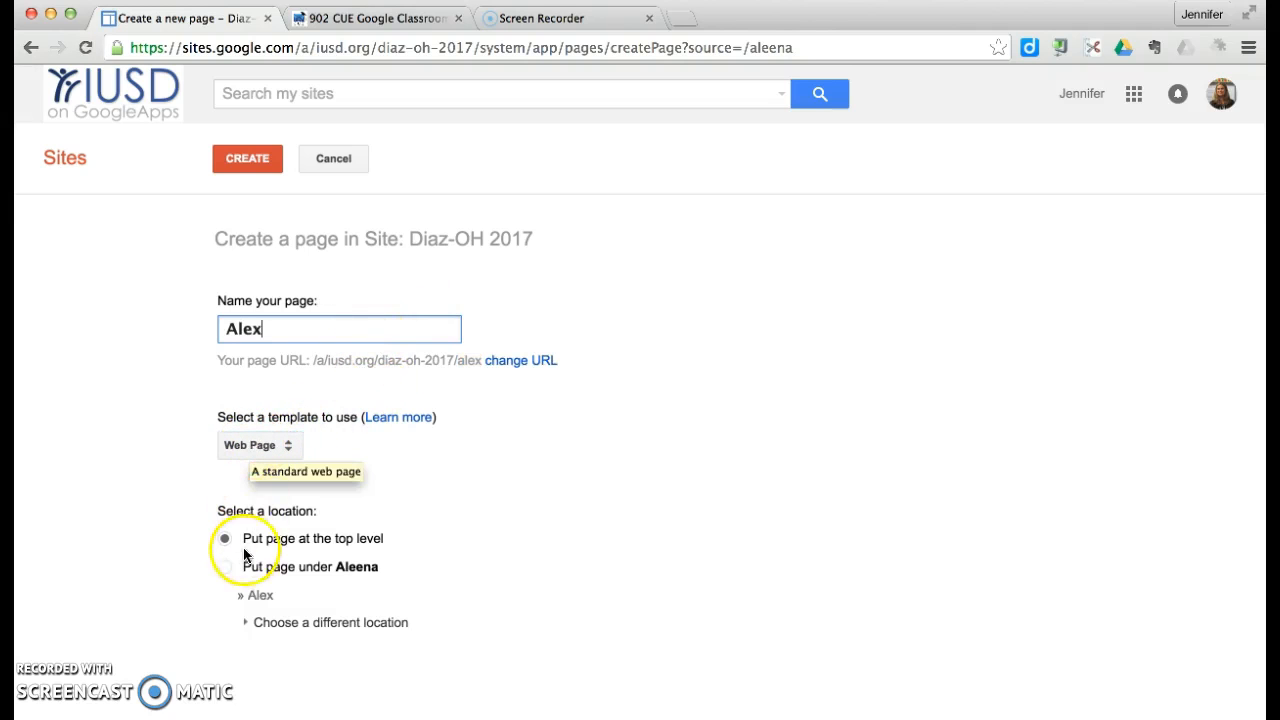
{"action": "left_click", "coordinate": [247, 160]}
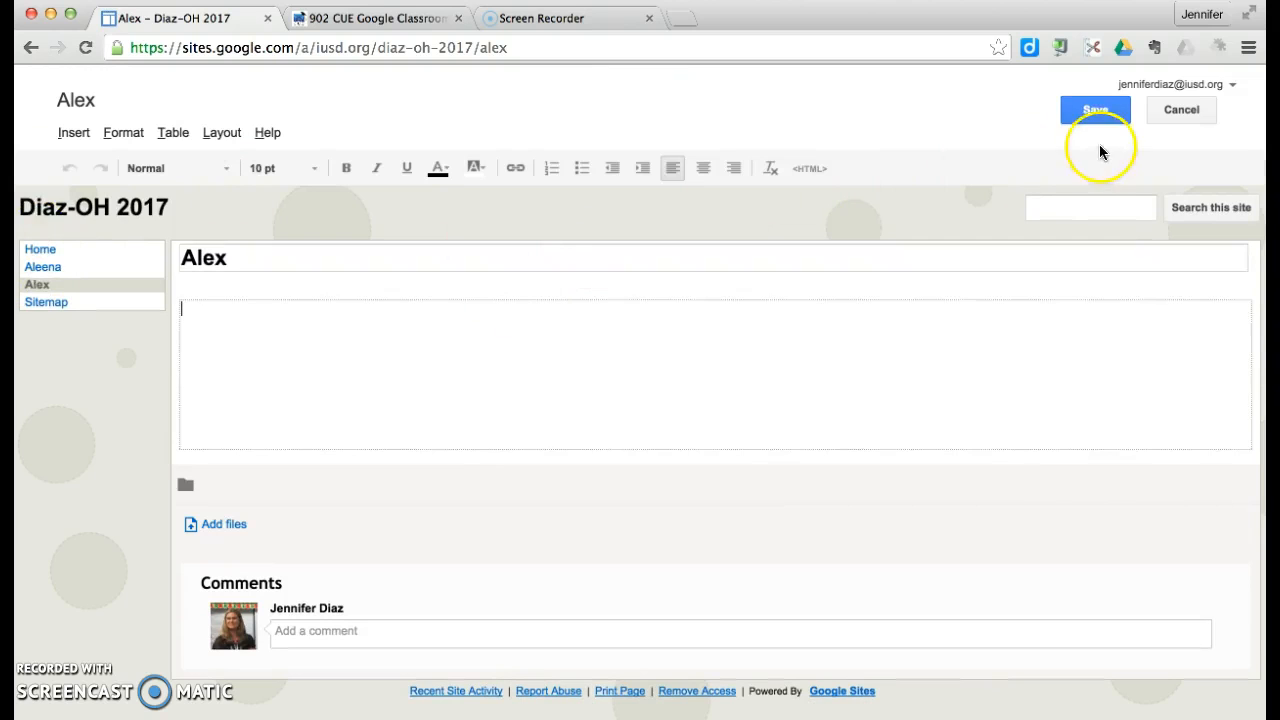
{"action": "left_click", "coordinate": [1098, 108]}
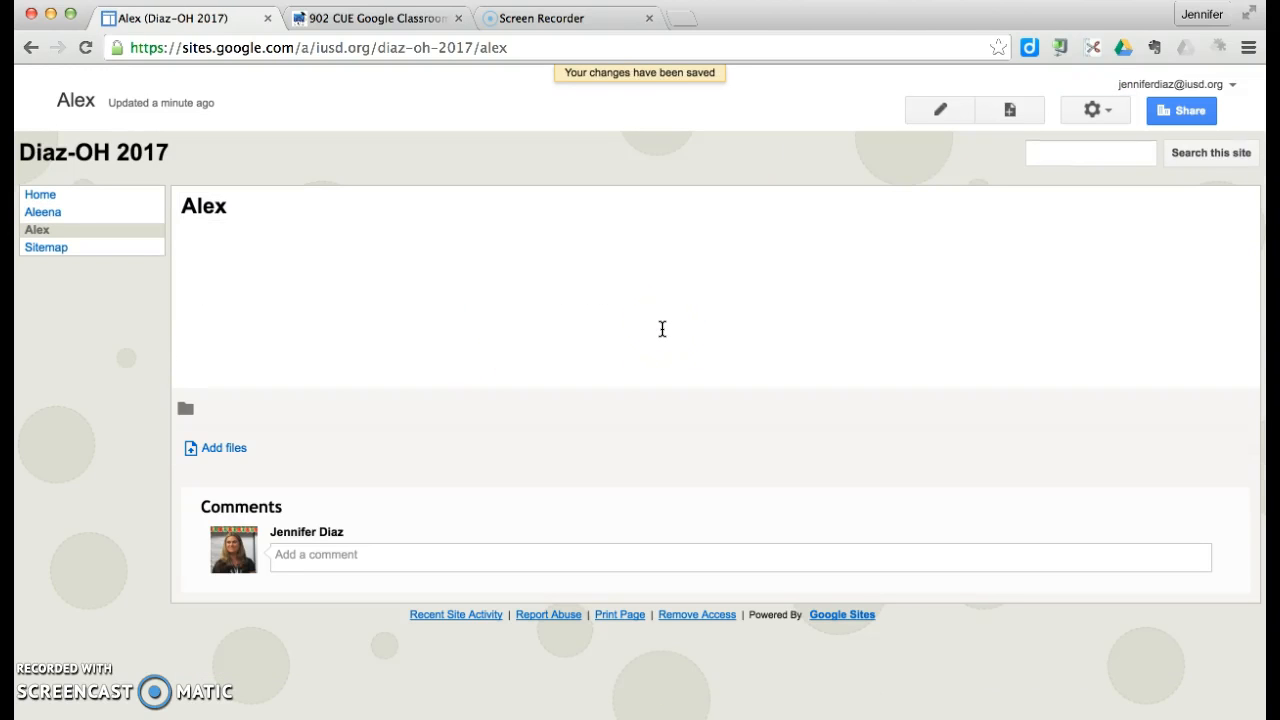
Step: Create and save a top-level Web Page named with the third student's first name
{"action": "left_click", "coordinate": [1008, 112]}
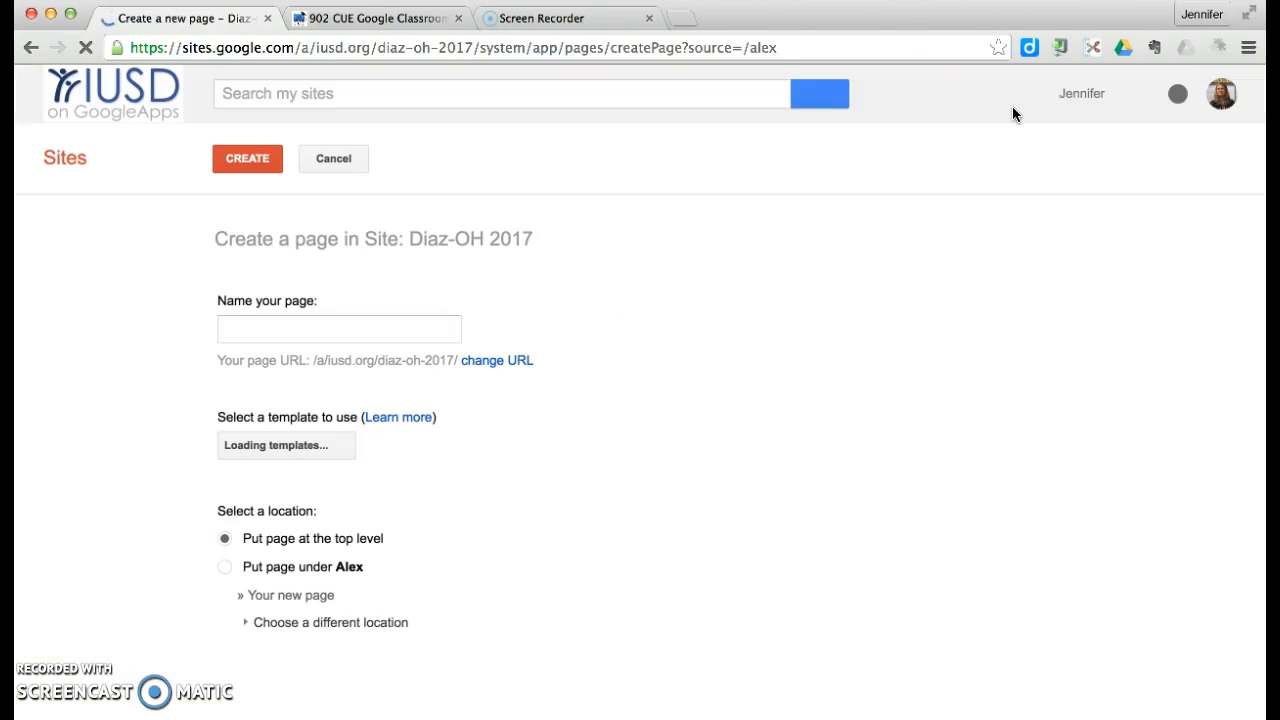
{"action": "type", "text": "Braden"}
{"action": "left_click", "coordinate": [1017, 149]}
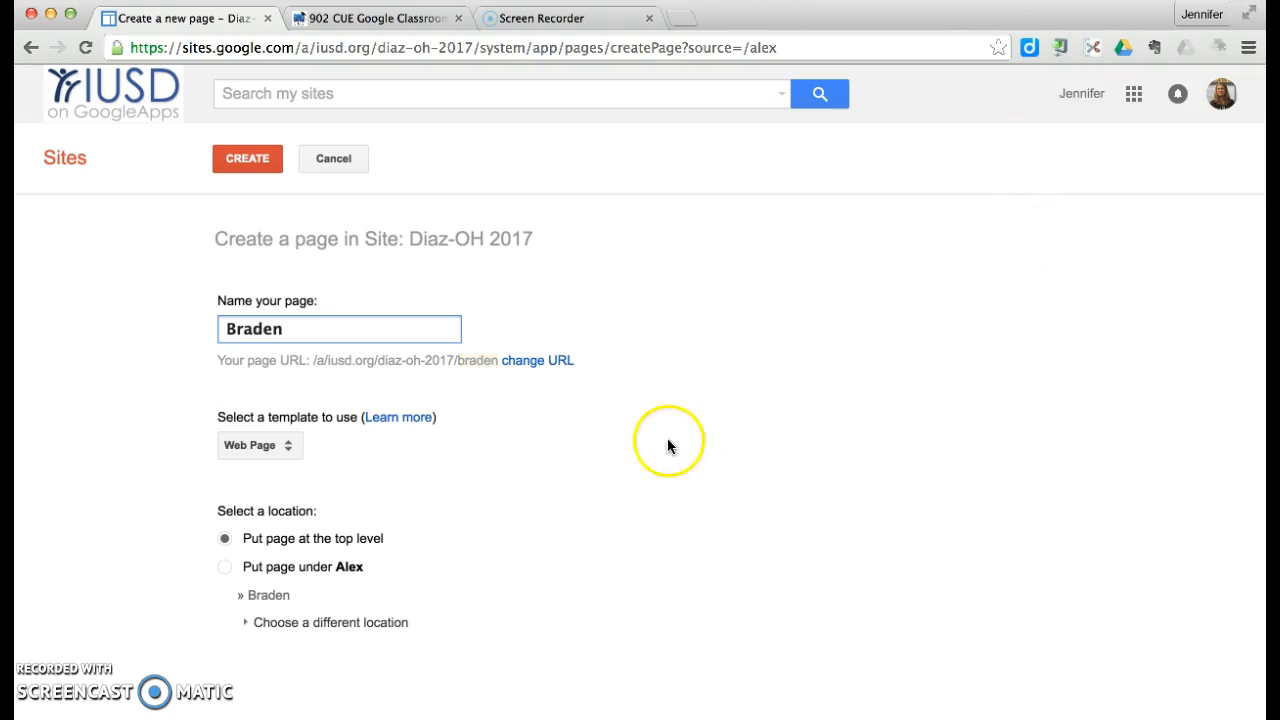
{"action": "left_click", "coordinate": [255, 156]}
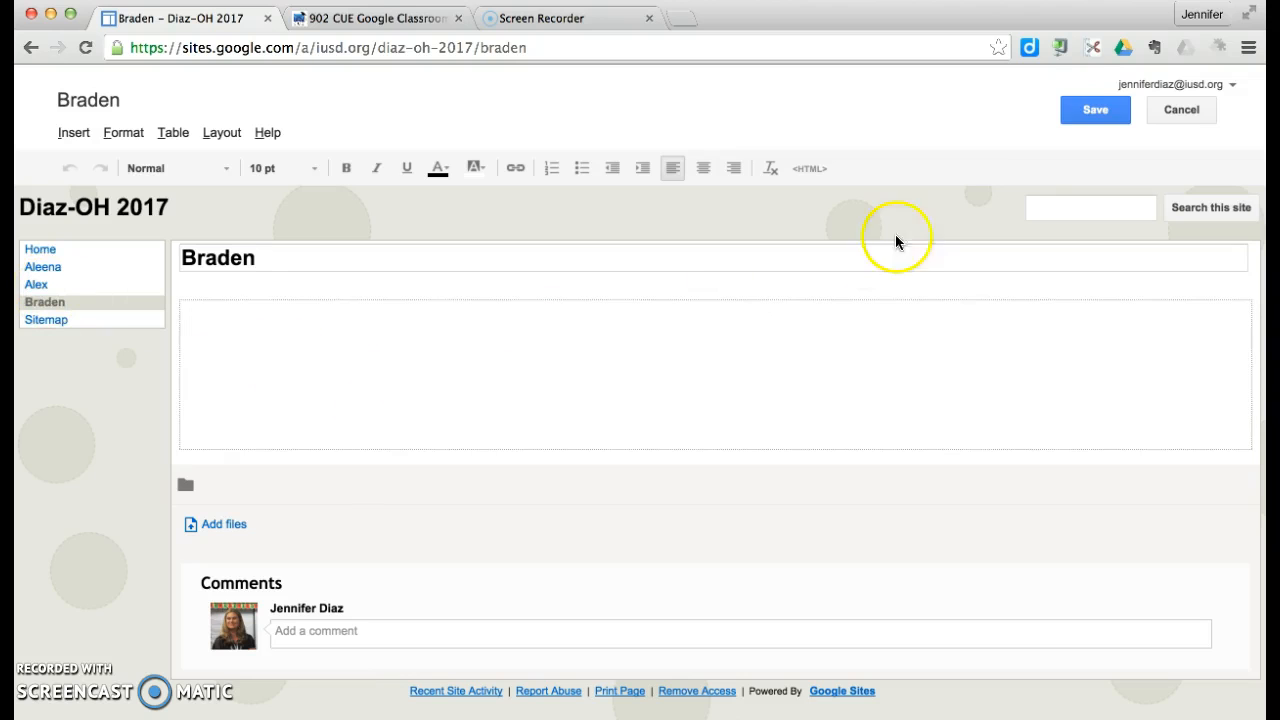
{"action": "left_click", "coordinate": [1095, 113]}
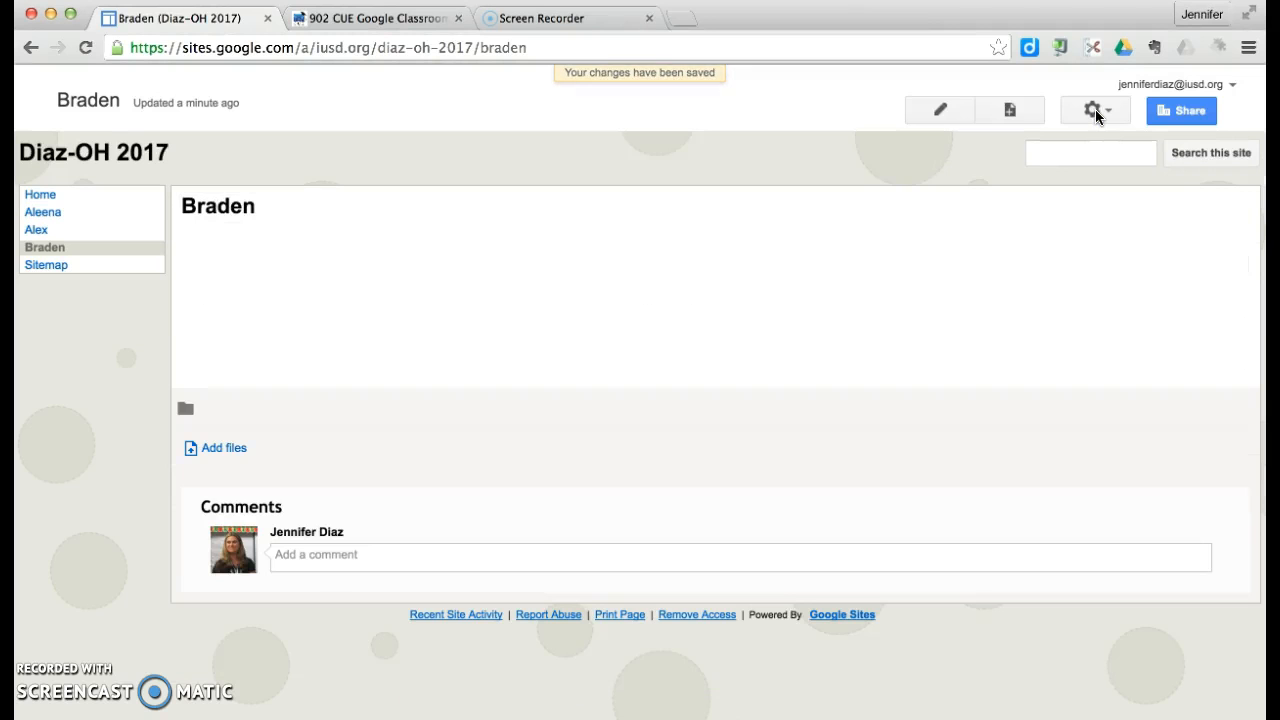
Step: Save the site's sharing permissions as On - Irvine Unified School District with Can edit access and return to the site's Home page
{"action": "left_click", "coordinate": [1095, 109]}
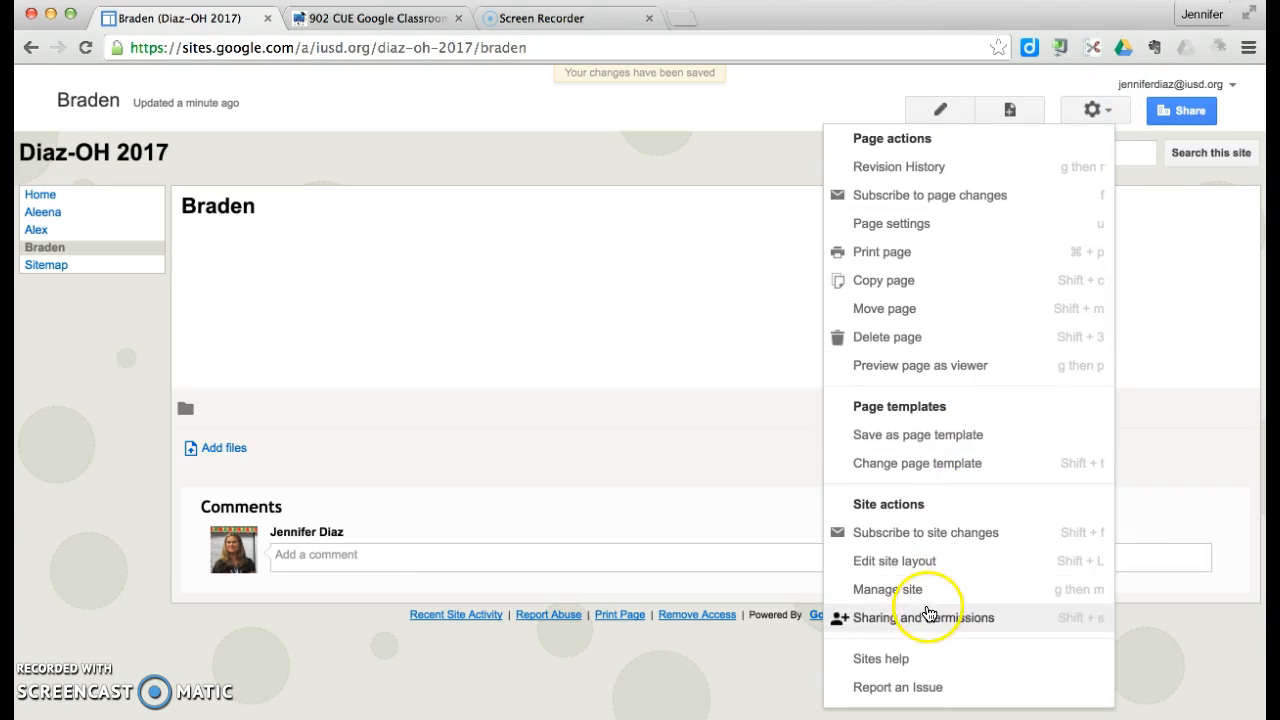
{"action": "left_click", "coordinate": [928, 616]}
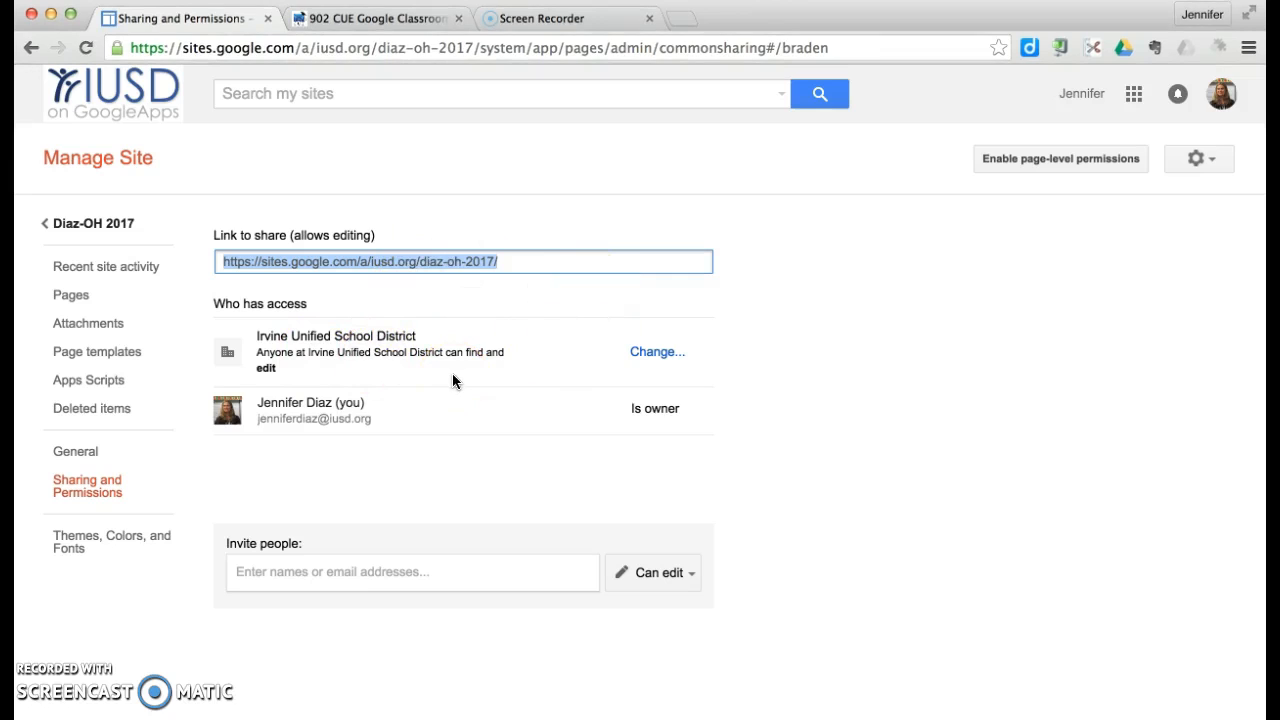
{"action": "left_click", "coordinate": [657, 352]}
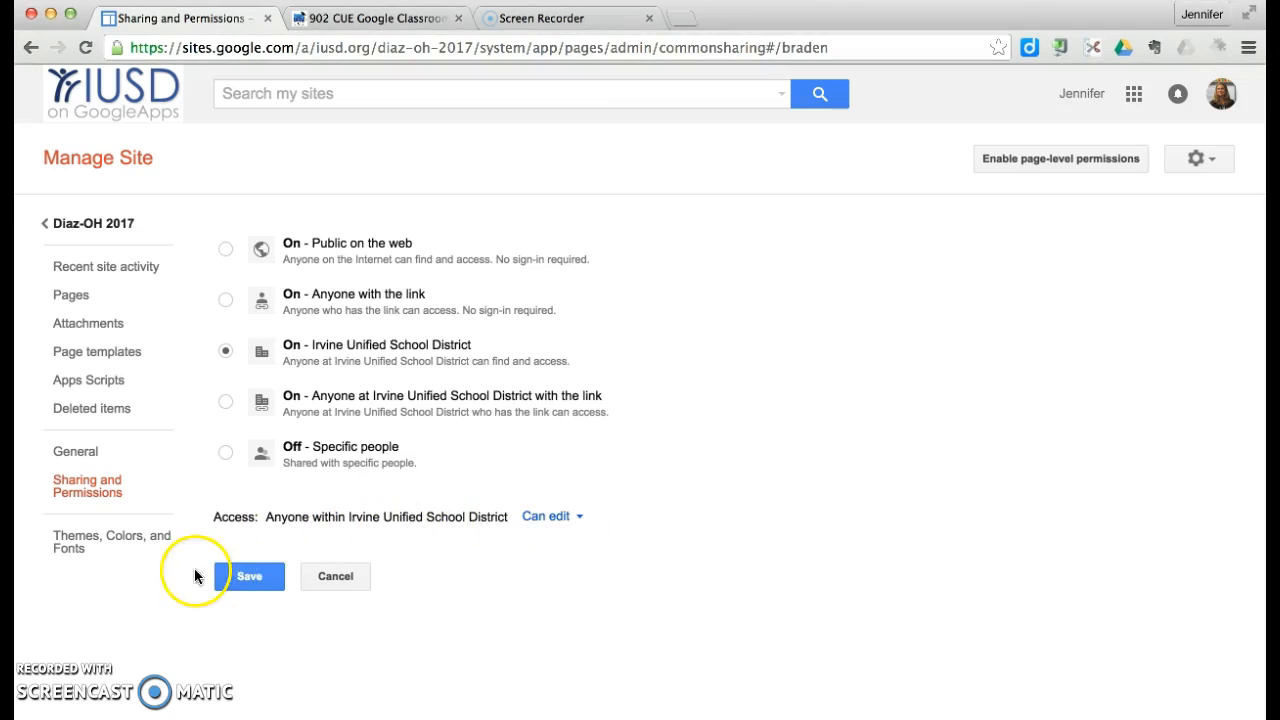
{"action": "left_click", "coordinate": [249, 582]}
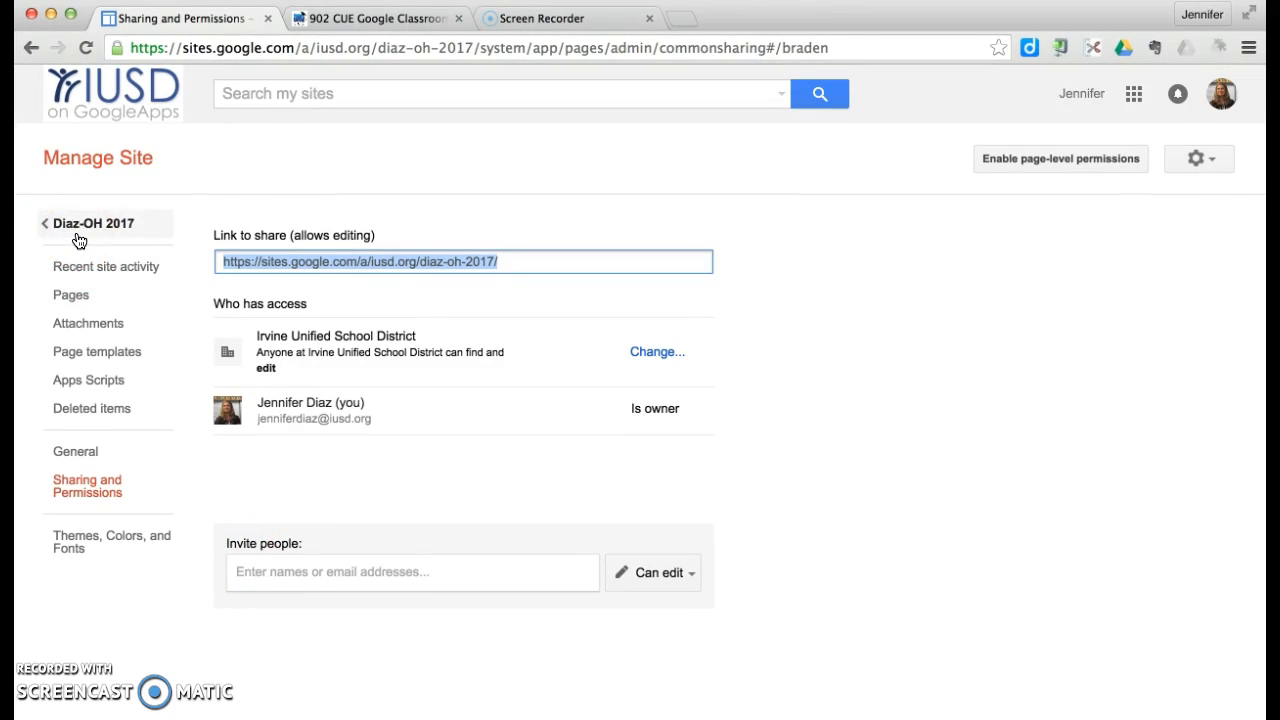
{"action": "left_click", "coordinate": [78, 230]}
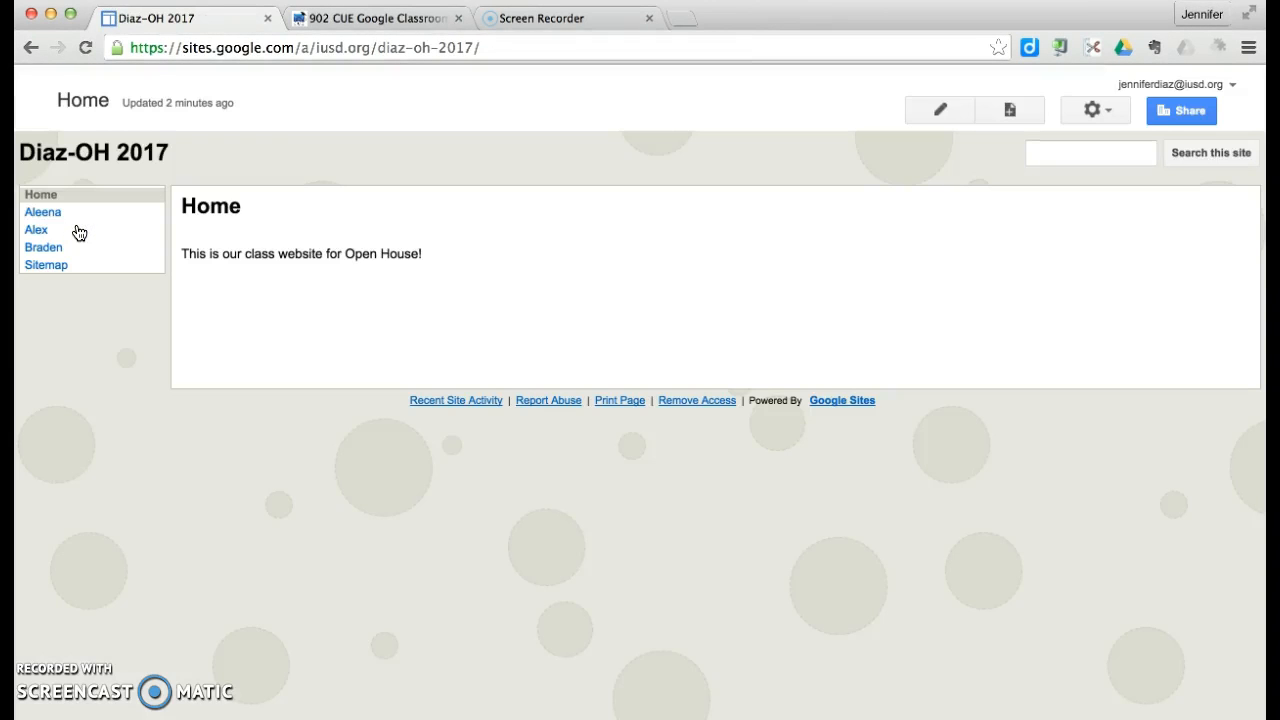
Step: Write "I require my students to write a reflection." on the first student's page and start a new line below it
{"action": "left_click", "coordinate": [53, 214]}
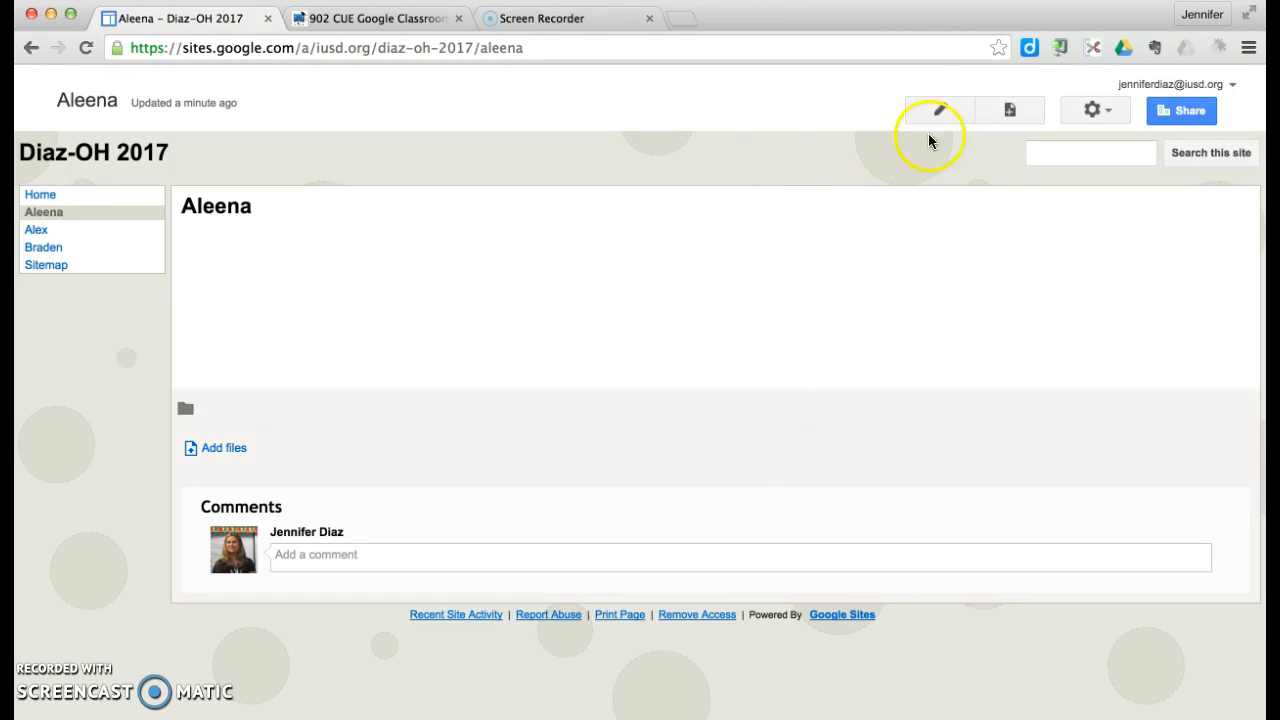
{"action": "left_click", "coordinate": [929, 110]}
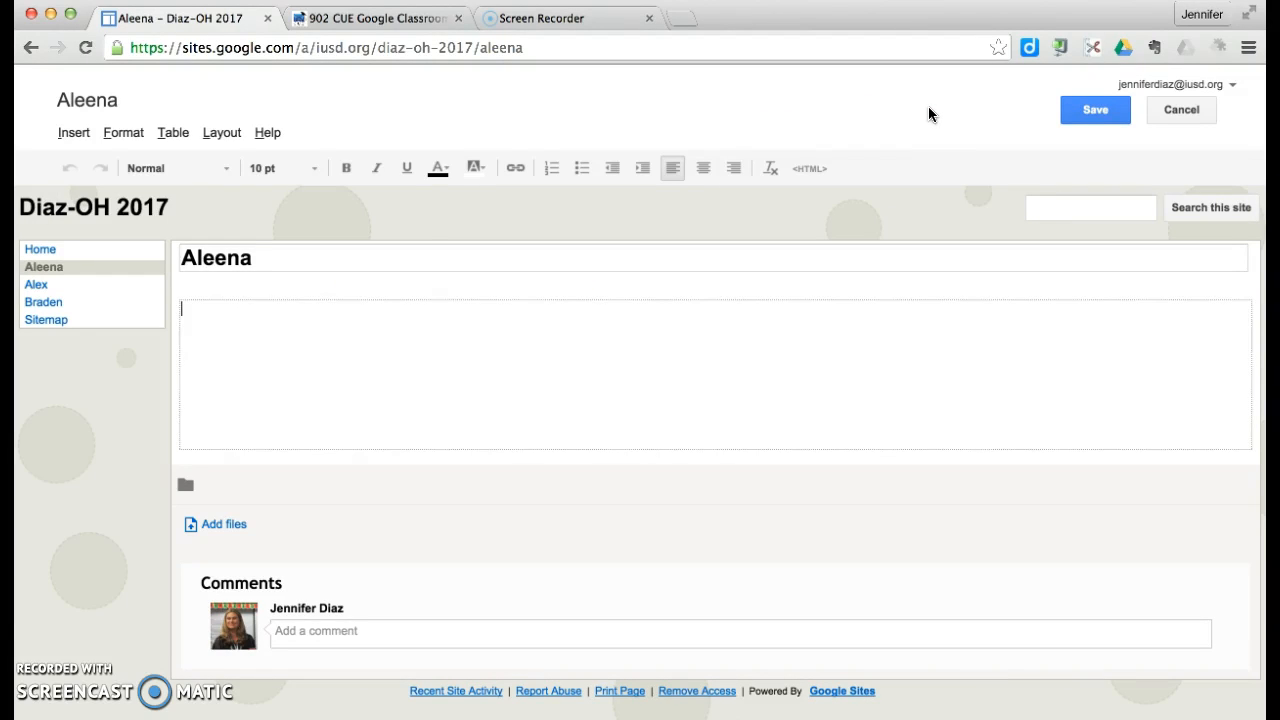
{"action": "type", "text": "I require my students to "}
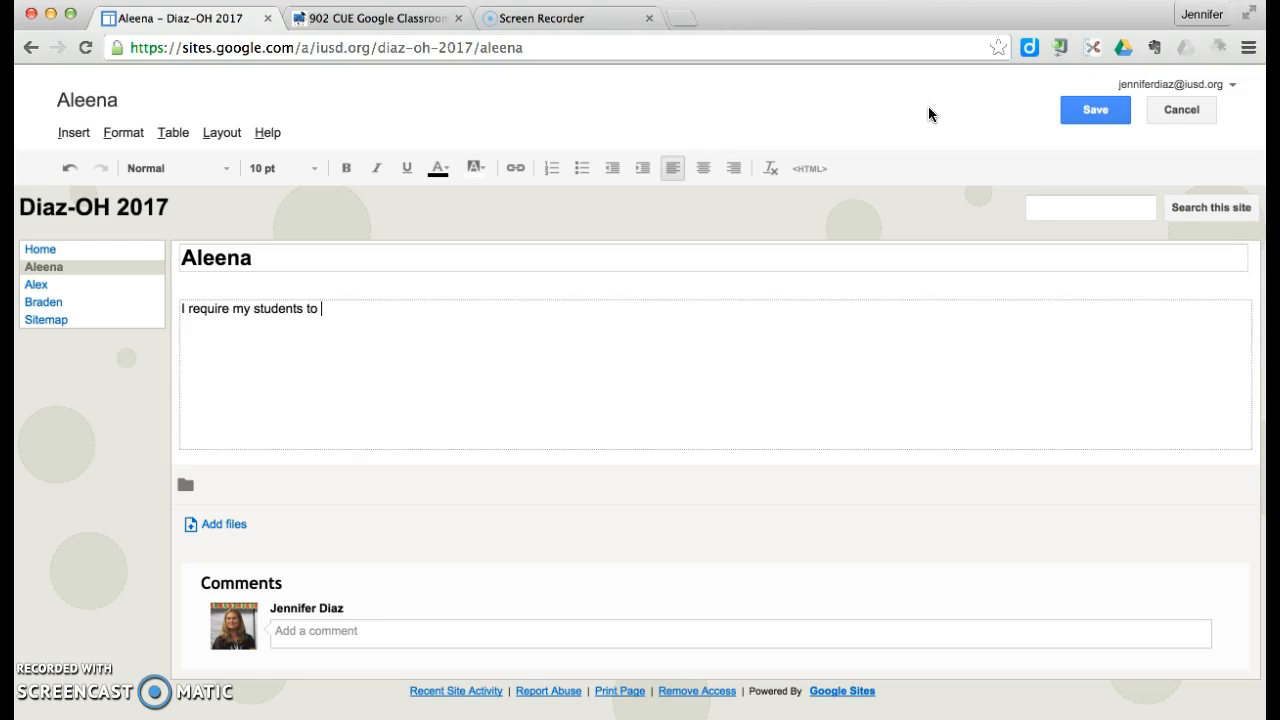
{"action": "type", "text": "write a reflection."}
{"action": "key", "text": "Return"}
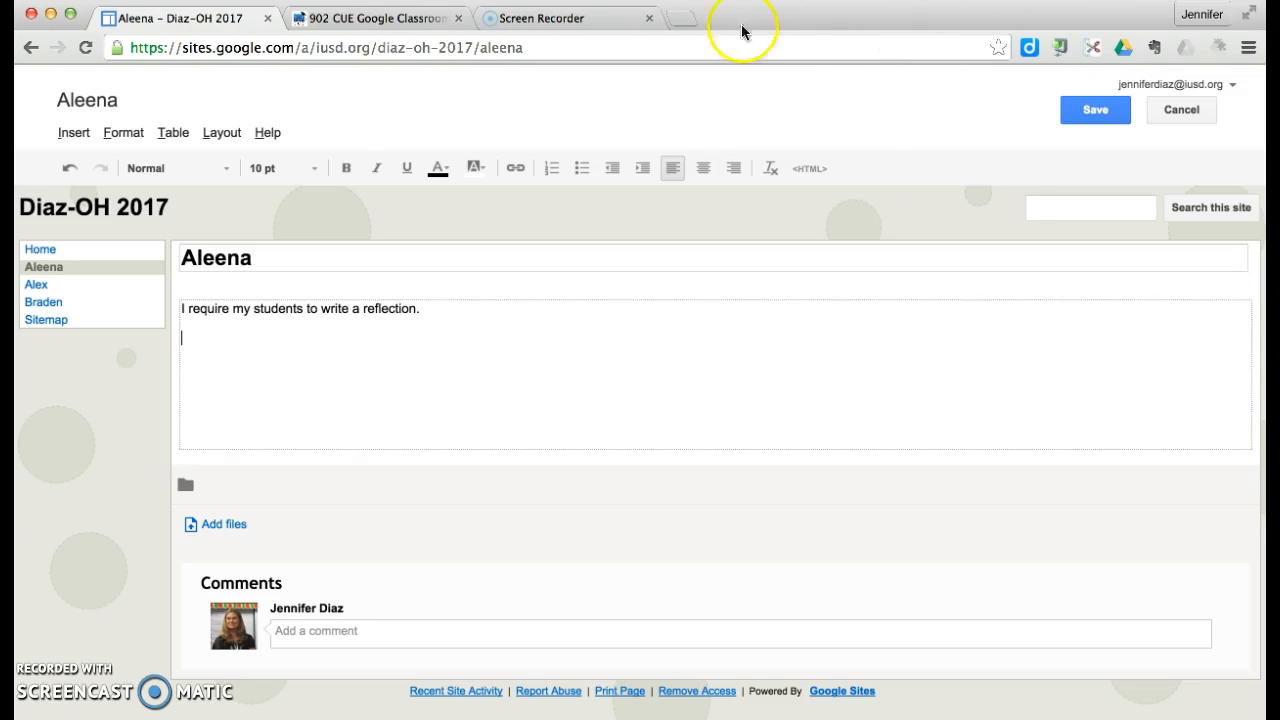
Step: Insert the Drive document End of Year Letter 2015.docx into the first student's page with a border, its title and a height of 600 pixels
{"action": "left_click", "coordinate": [84, 132]}
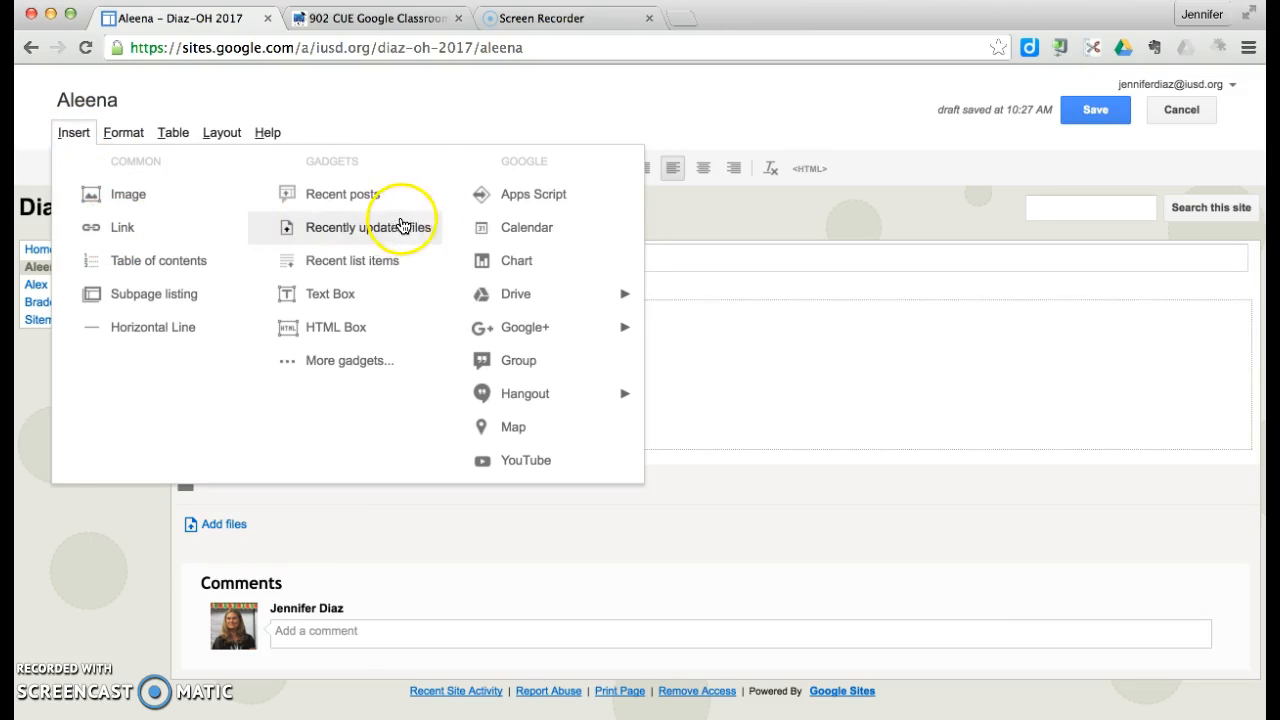
{"action": "mouse_move", "coordinate": [535, 334]}
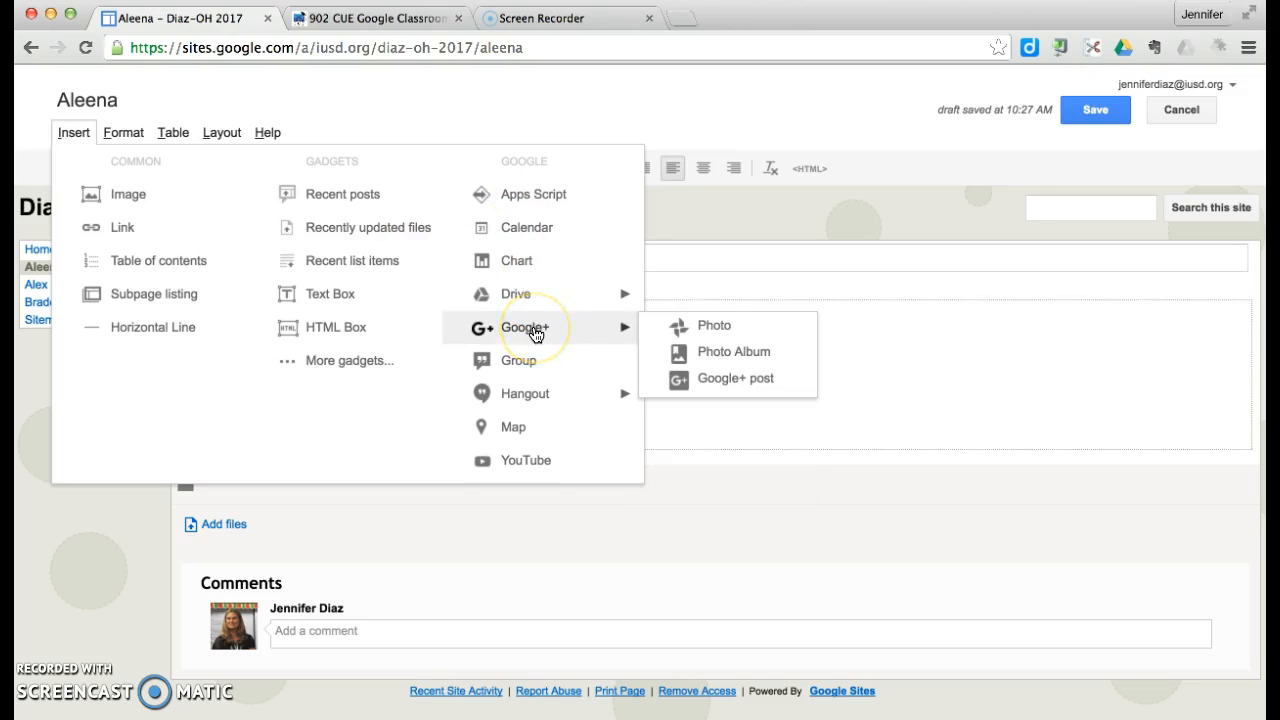
{"action": "left_click", "coordinate": [543, 302]}
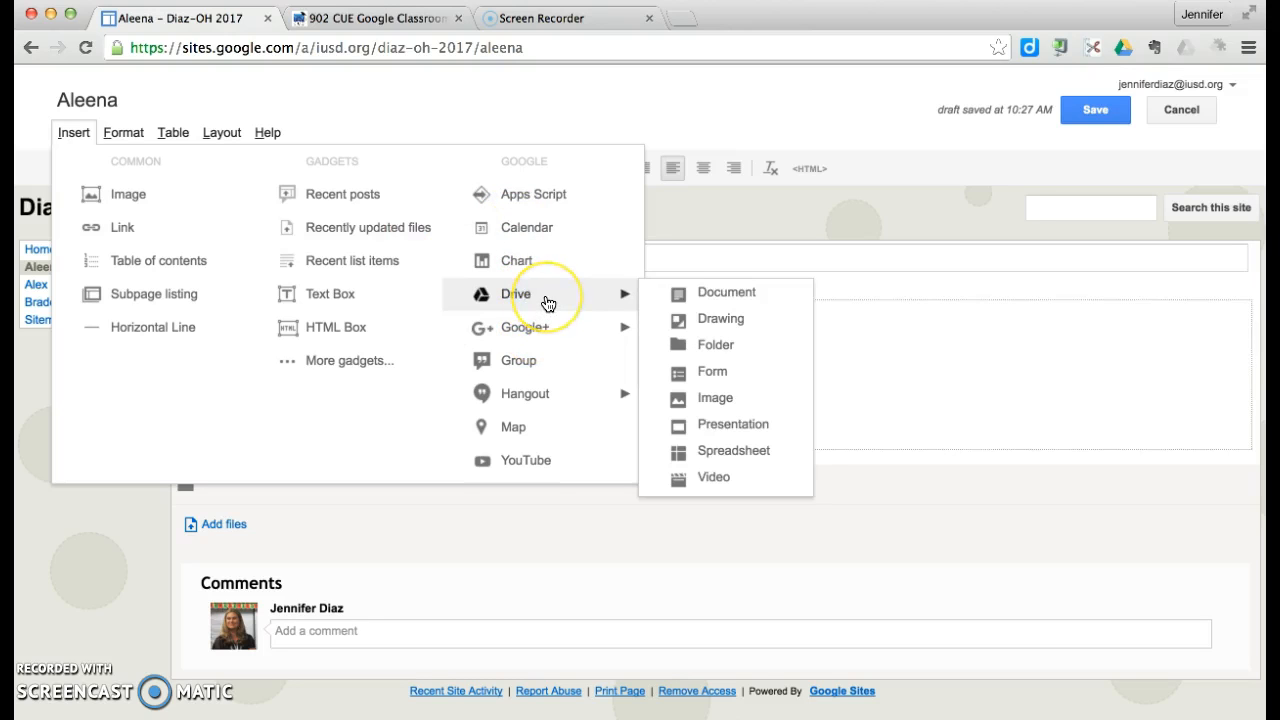
{"action": "left_click", "coordinate": [665, 300]}
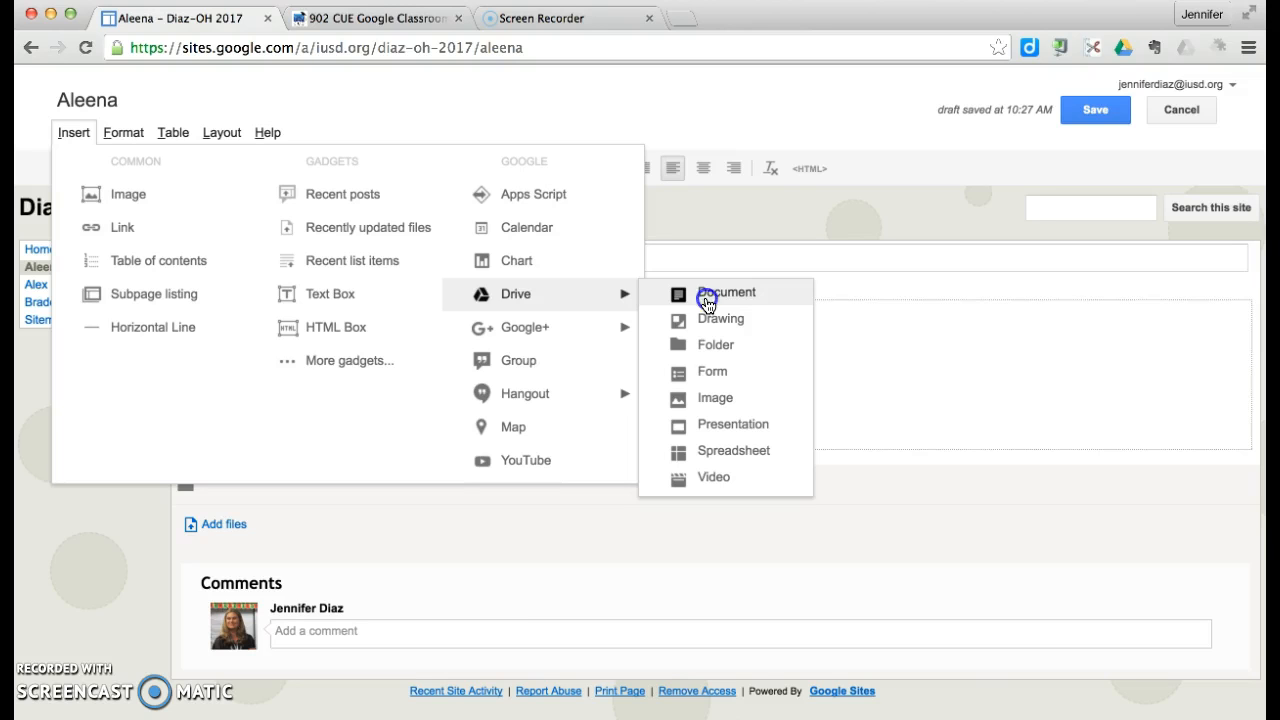
{"action": "left_click", "coordinate": [707, 300]}
{"action": "left_click", "coordinate": [443, 381]}
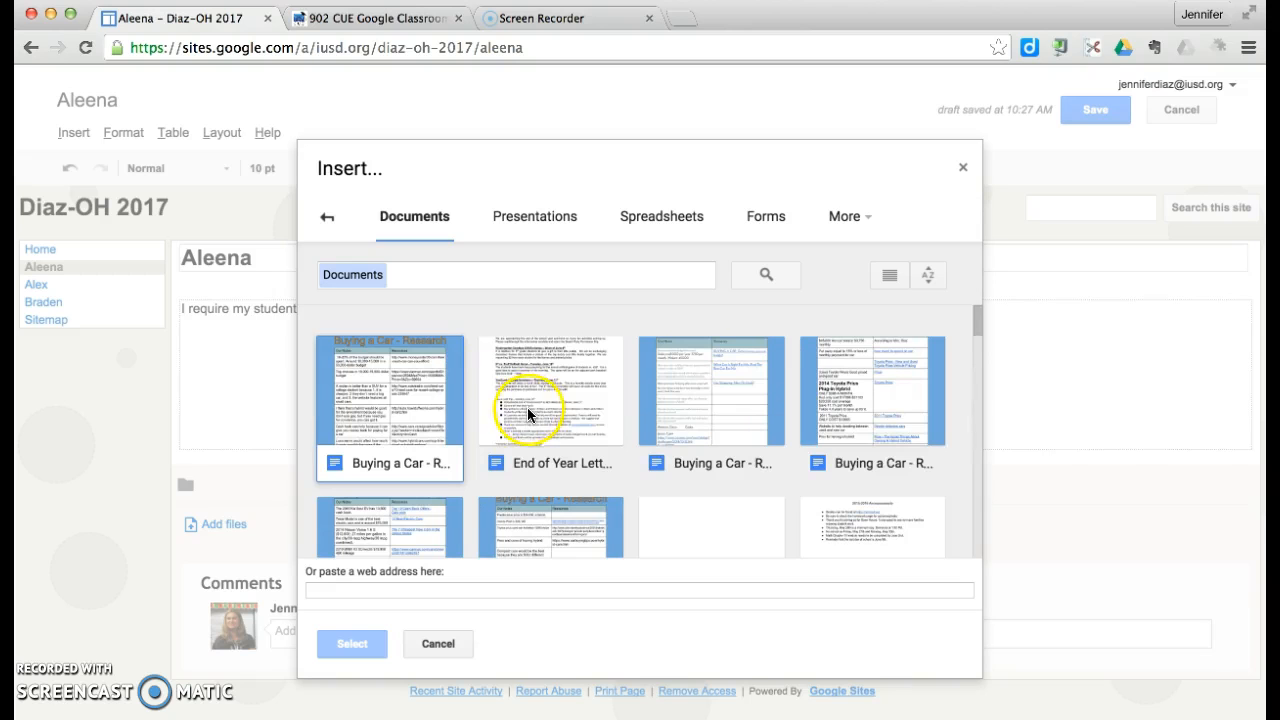
{"action": "scroll", "coordinate": [528, 430], "scroll_direction": "down", "scroll_amount": 3}
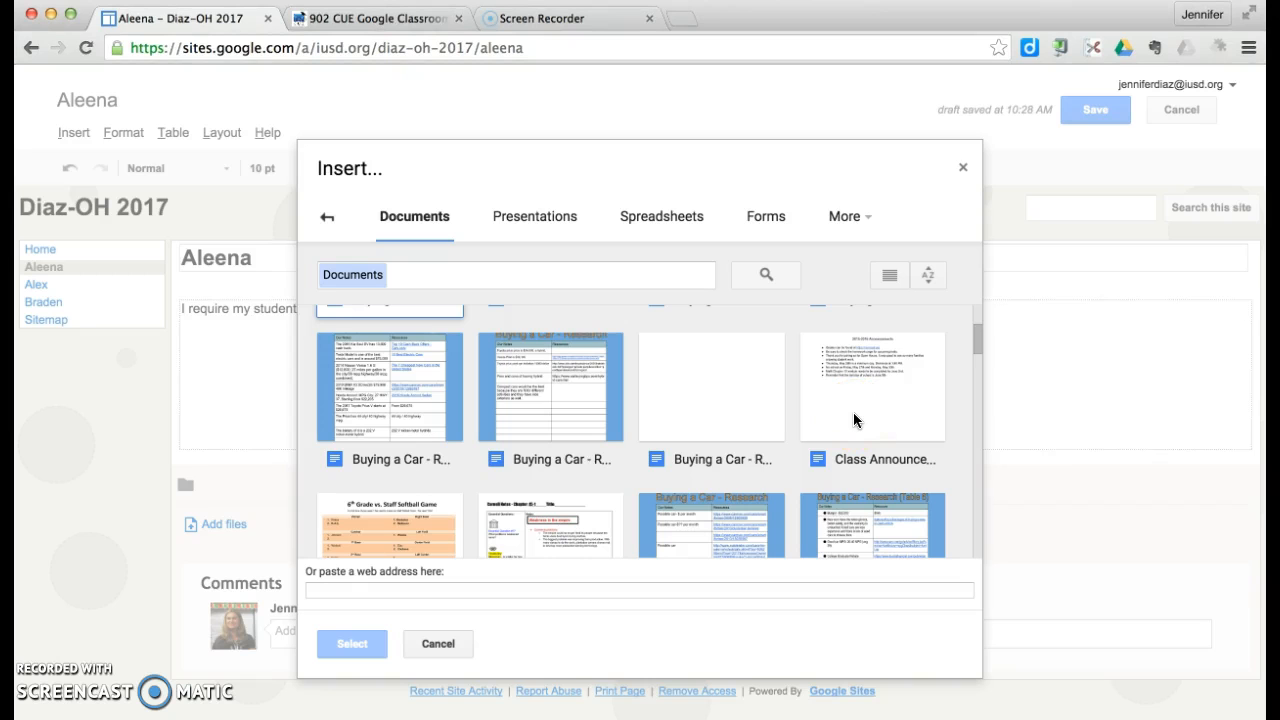
{"action": "scroll", "coordinate": [711, 409], "scroll_direction": "down", "scroll_amount": 5}
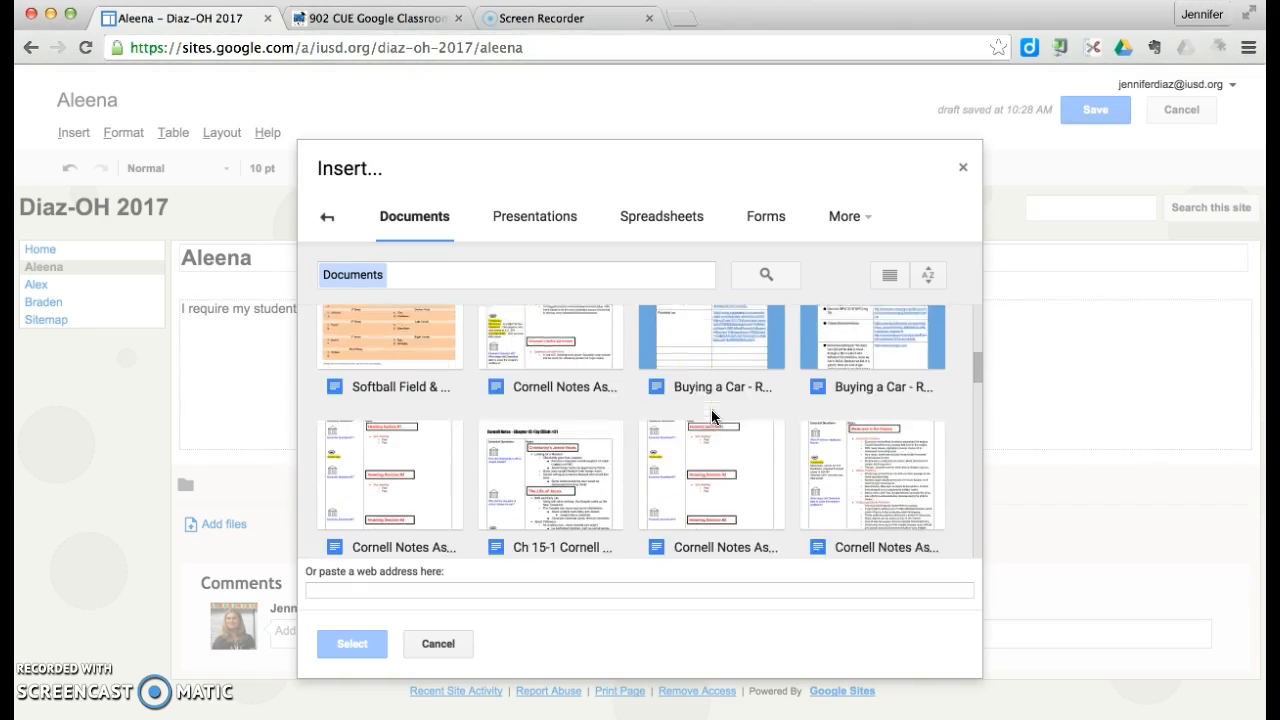
{"action": "scroll", "coordinate": [711, 409], "scroll_direction": "down", "scroll_amount": 10}
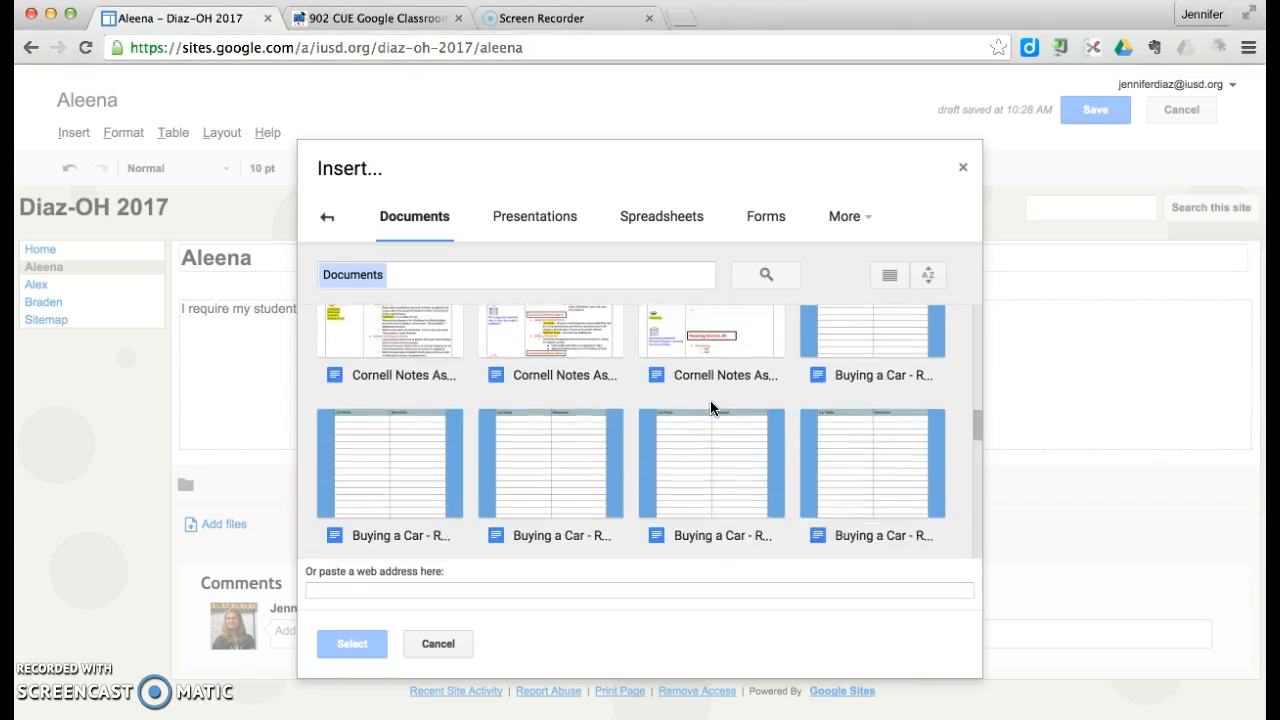
{"action": "scroll", "coordinate": [711, 408], "scroll_direction": "down", "scroll_amount": 4}
{"action": "scroll", "coordinate": [711, 408], "scroll_direction": "up", "scroll_amount": 18}
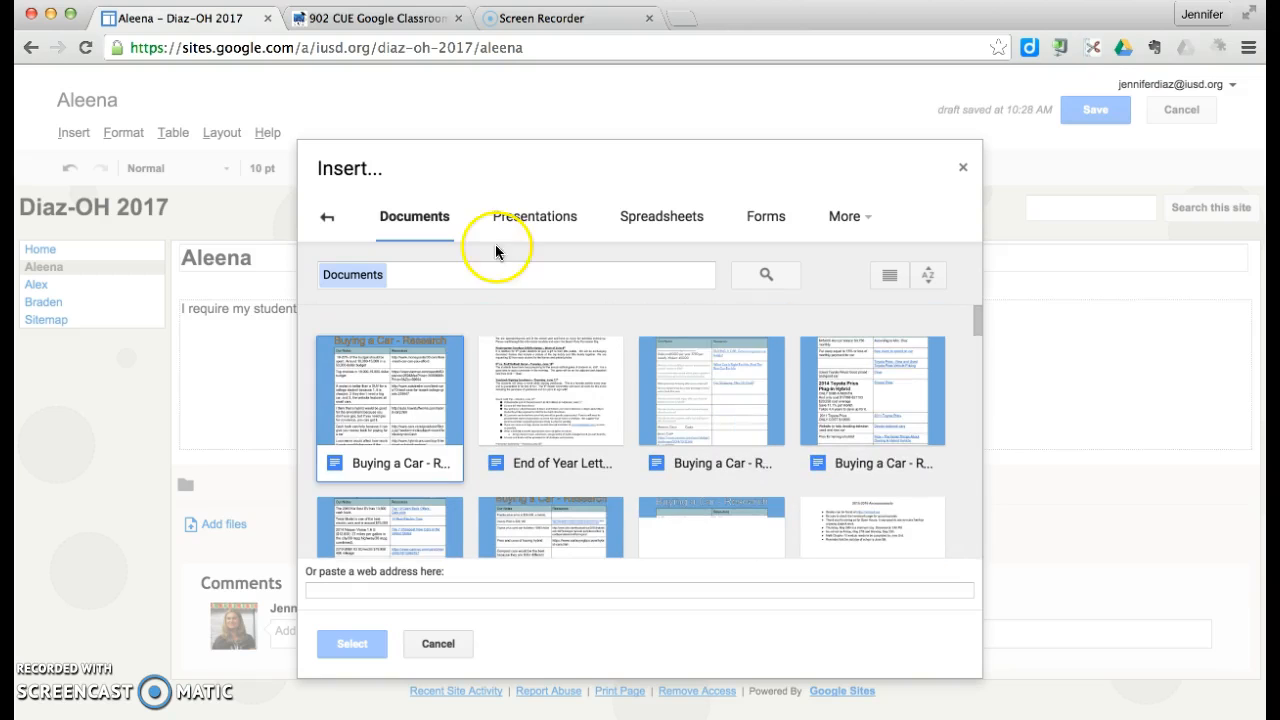
{"action": "left_click", "coordinate": [550, 422]}
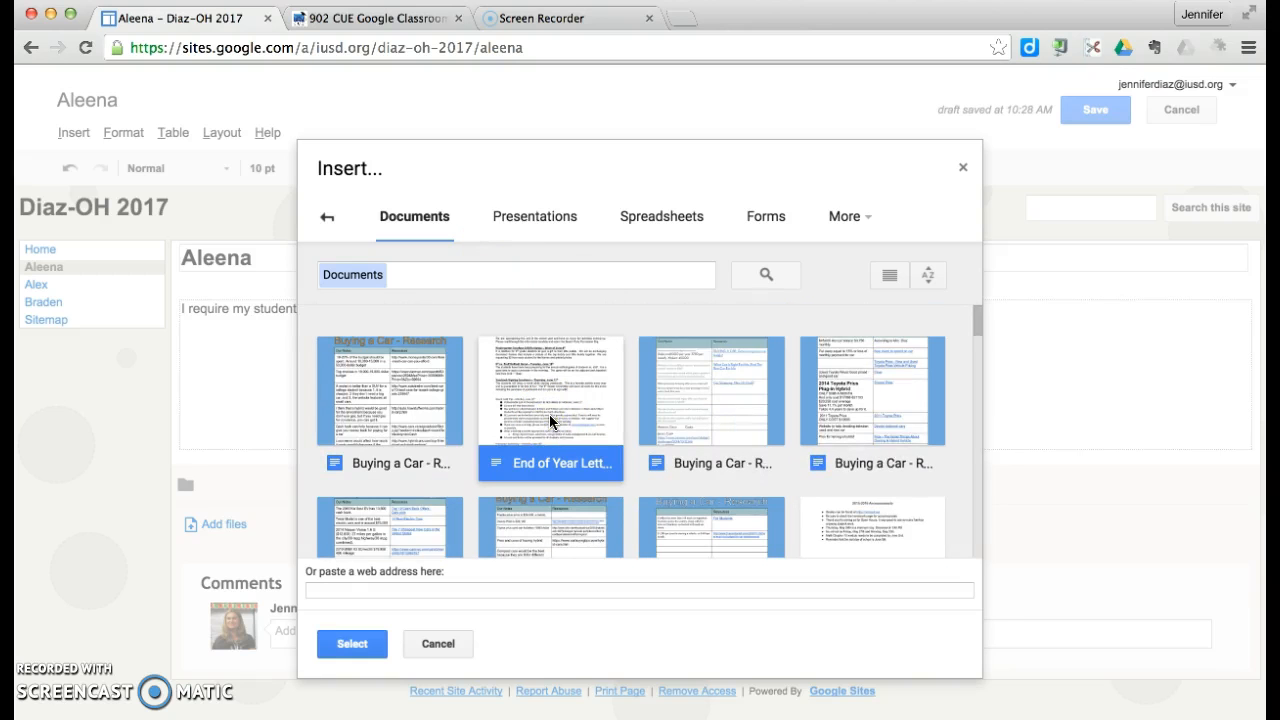
{"action": "scroll", "coordinate": [532, 500], "scroll_direction": "down", "scroll_amount": 2}
{"action": "scroll", "coordinate": [532, 500], "scroll_direction": "up", "scroll_amount": 2}
{"action": "double_click", "coordinate": [534, 386]}
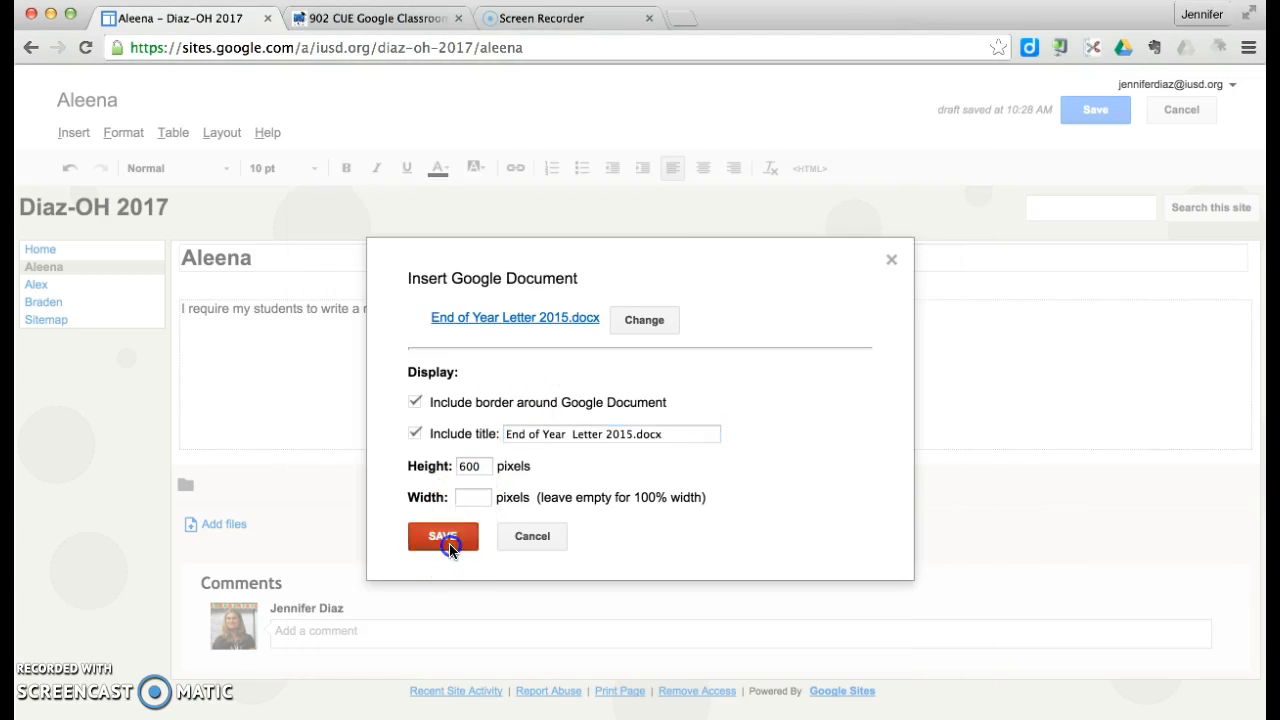
{"action": "left_click", "coordinate": [443, 536]}
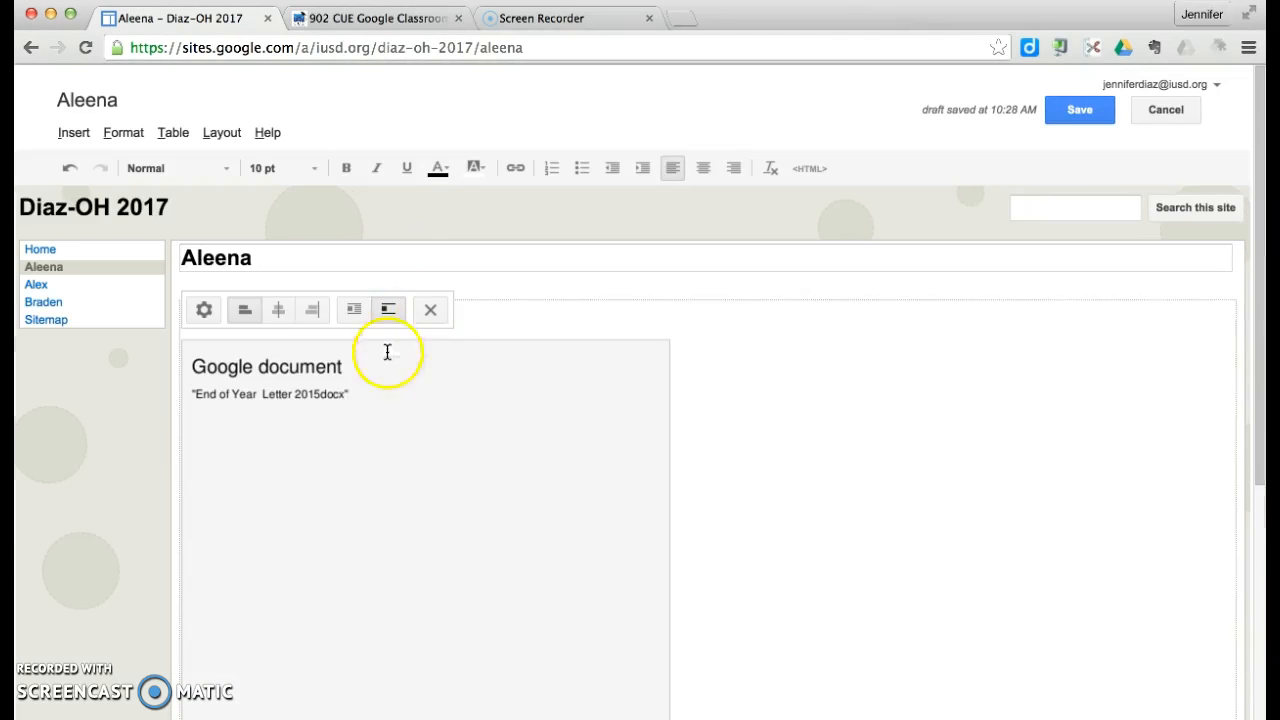
Step: Change the displayed title of the embedded Google document to "Letter to Author" and save its properties
{"action": "left_click", "coordinate": [204, 310]}
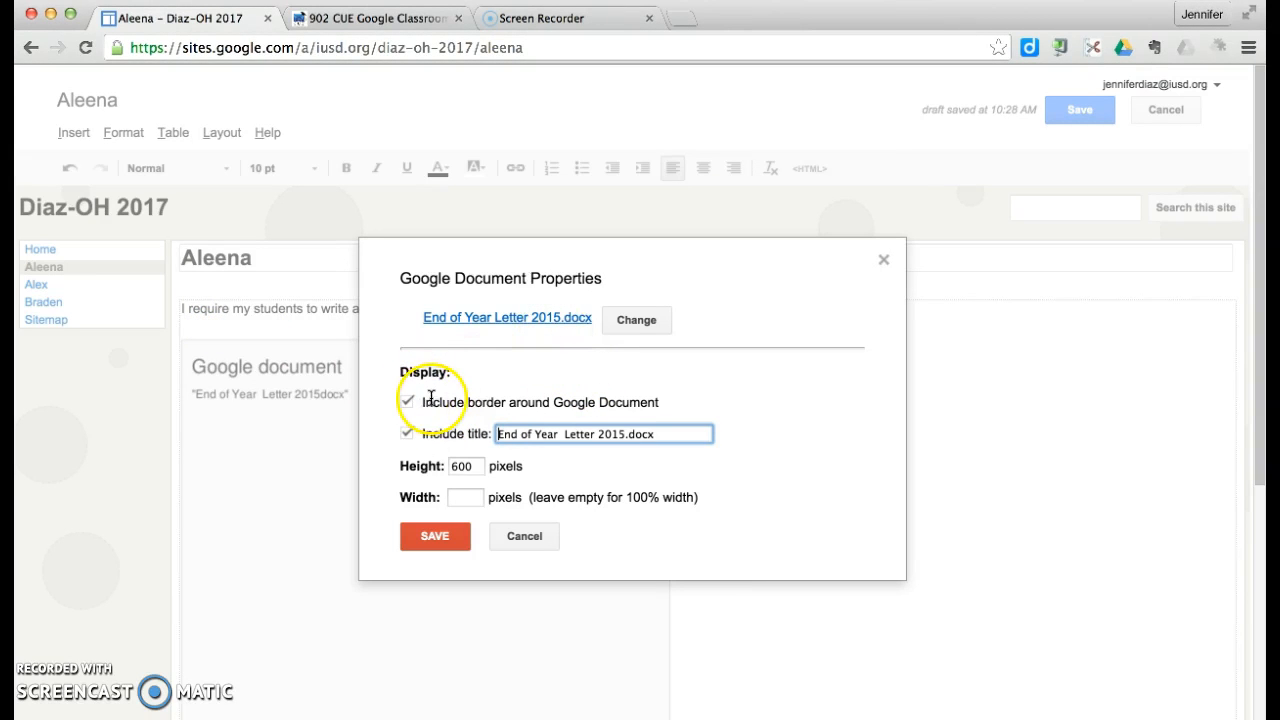
{"action": "left_click_drag", "start_coordinate": [674, 433], "coordinate": [443, 437]}
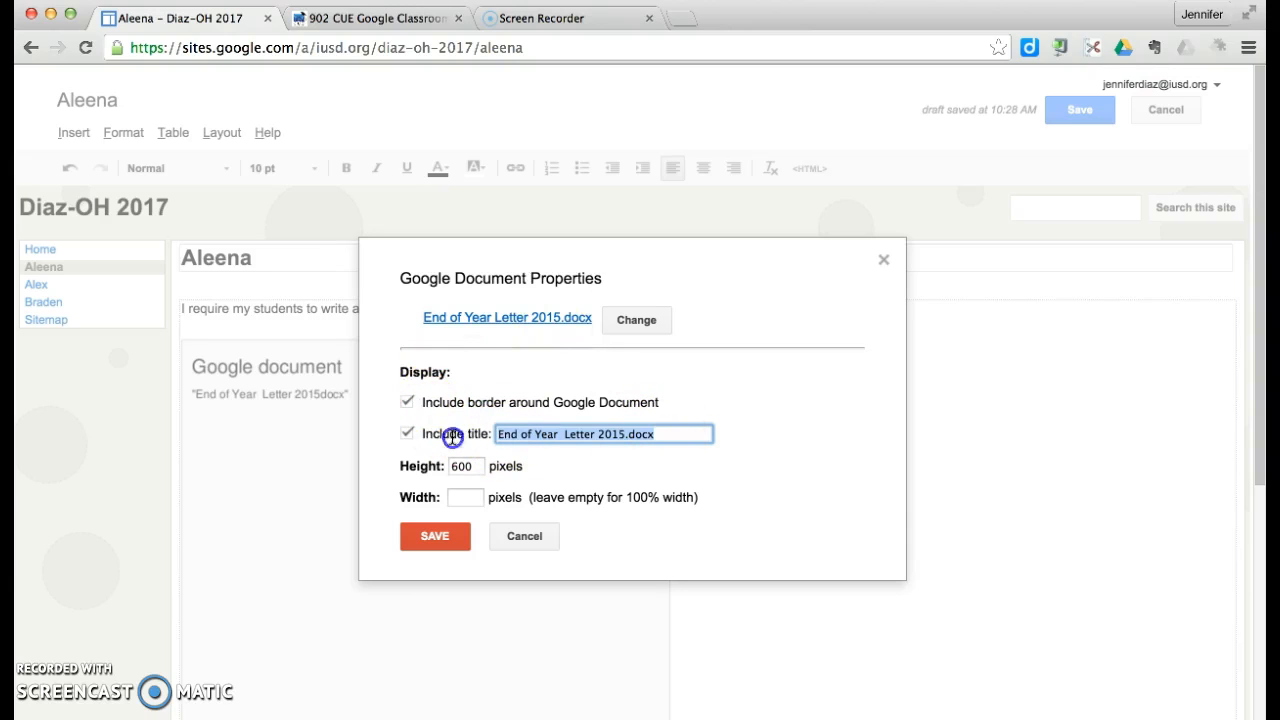
{"action": "type", "text": "Letter to Author"}
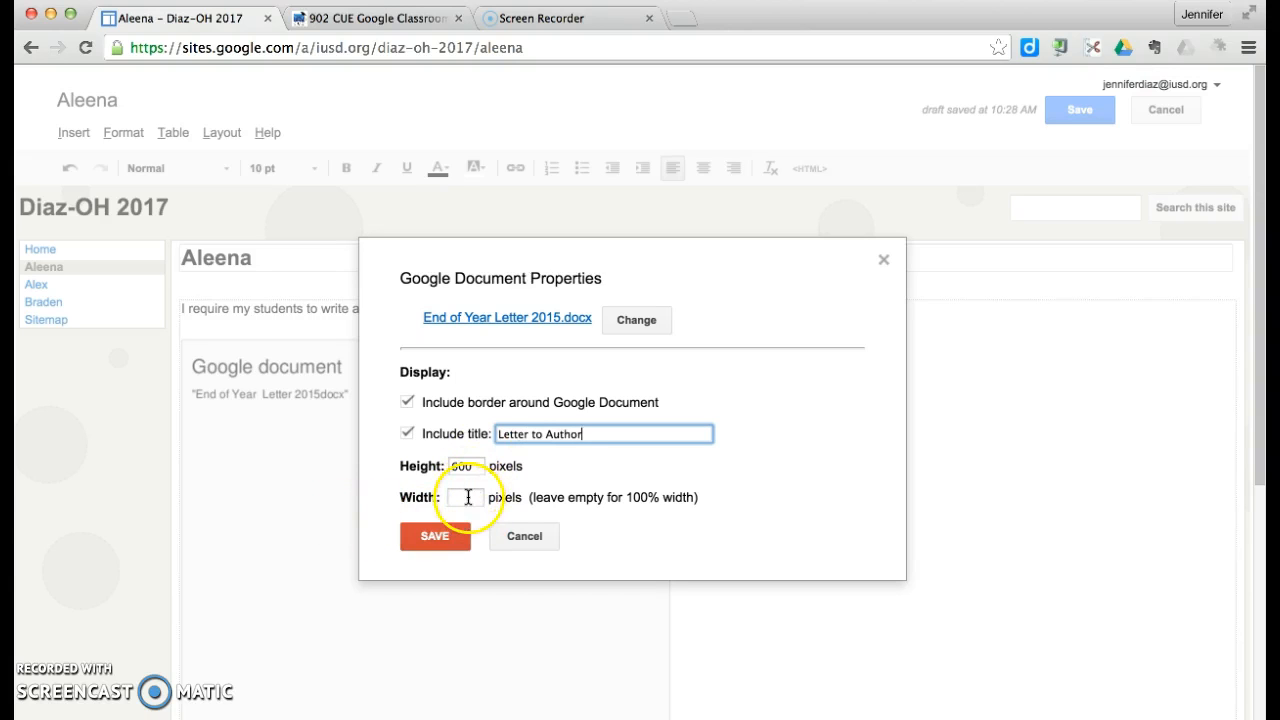
{"action": "left_click", "coordinate": [443, 539]}
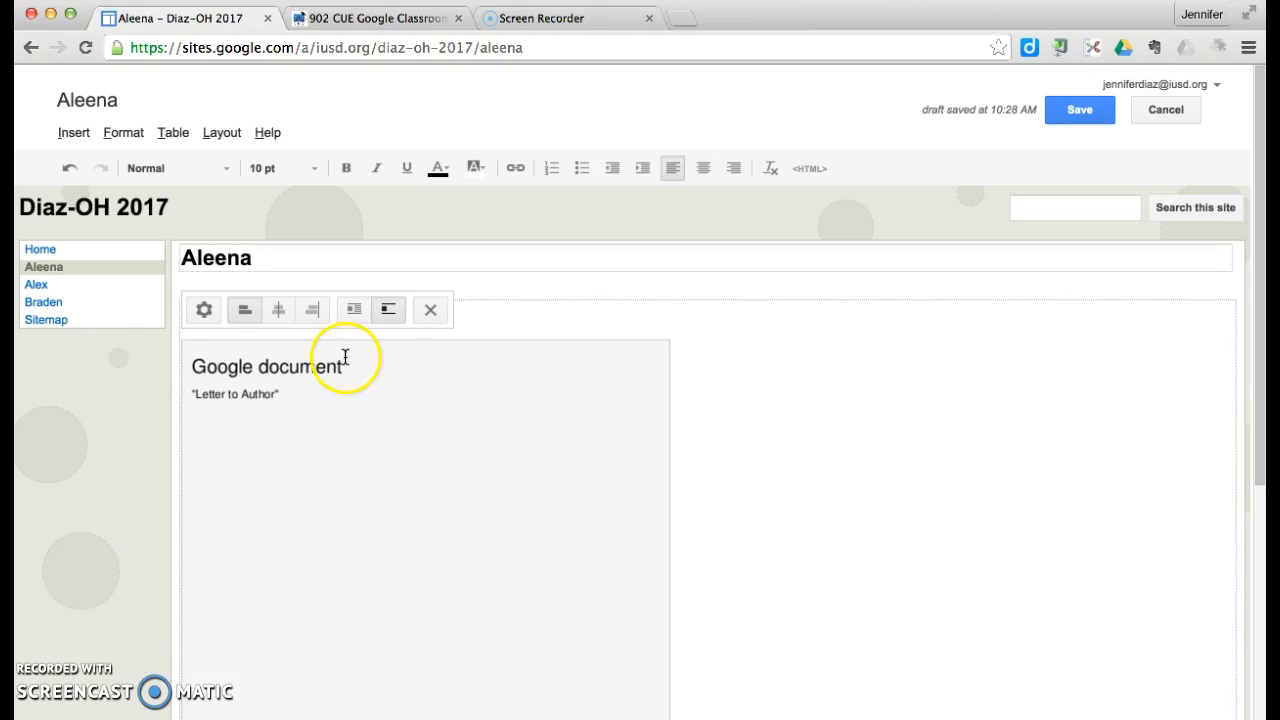
Step: Center the embedded "Letter to Author" document, save the page and look over the published result
{"action": "left_click", "coordinate": [280, 310]}
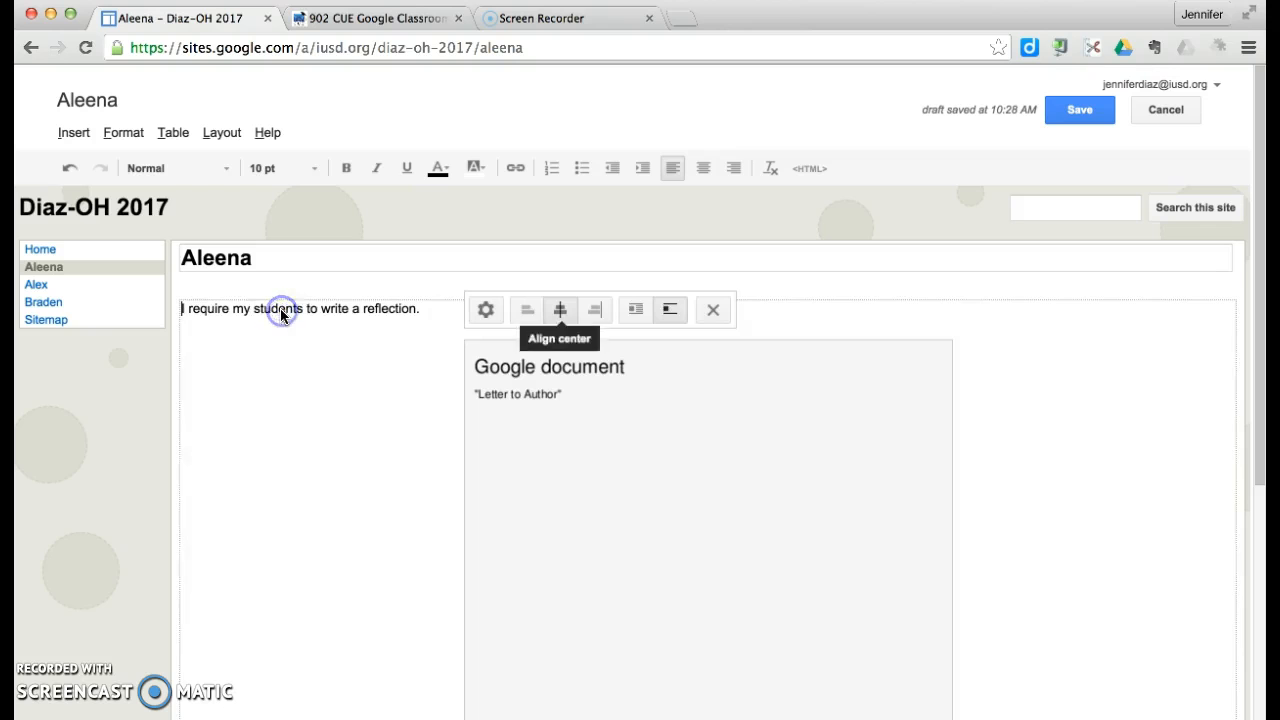
{"action": "left_click", "coordinate": [640, 310]}
{"action": "left_click", "coordinate": [403, 312]}
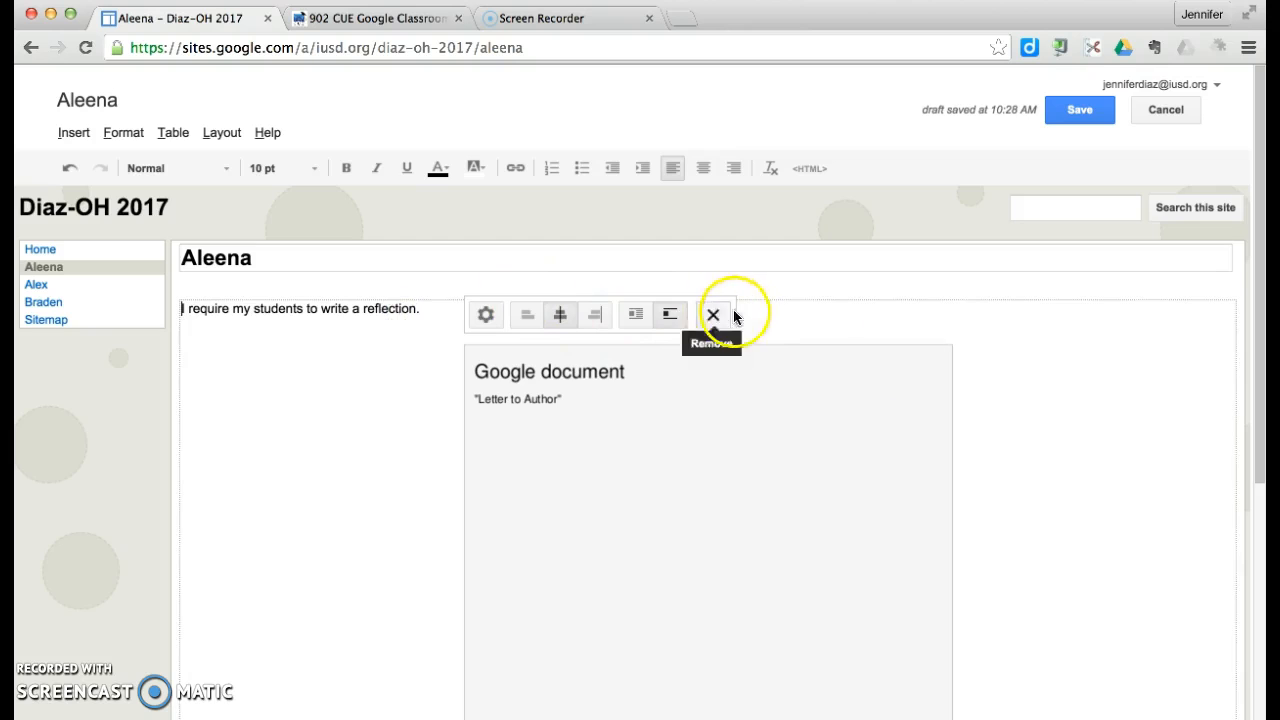
{"action": "scroll", "coordinate": [1071, 494], "scroll_direction": "down", "scroll_amount": 3}
{"action": "scroll", "coordinate": [1071, 494], "scroll_direction": "up", "scroll_amount": 3}
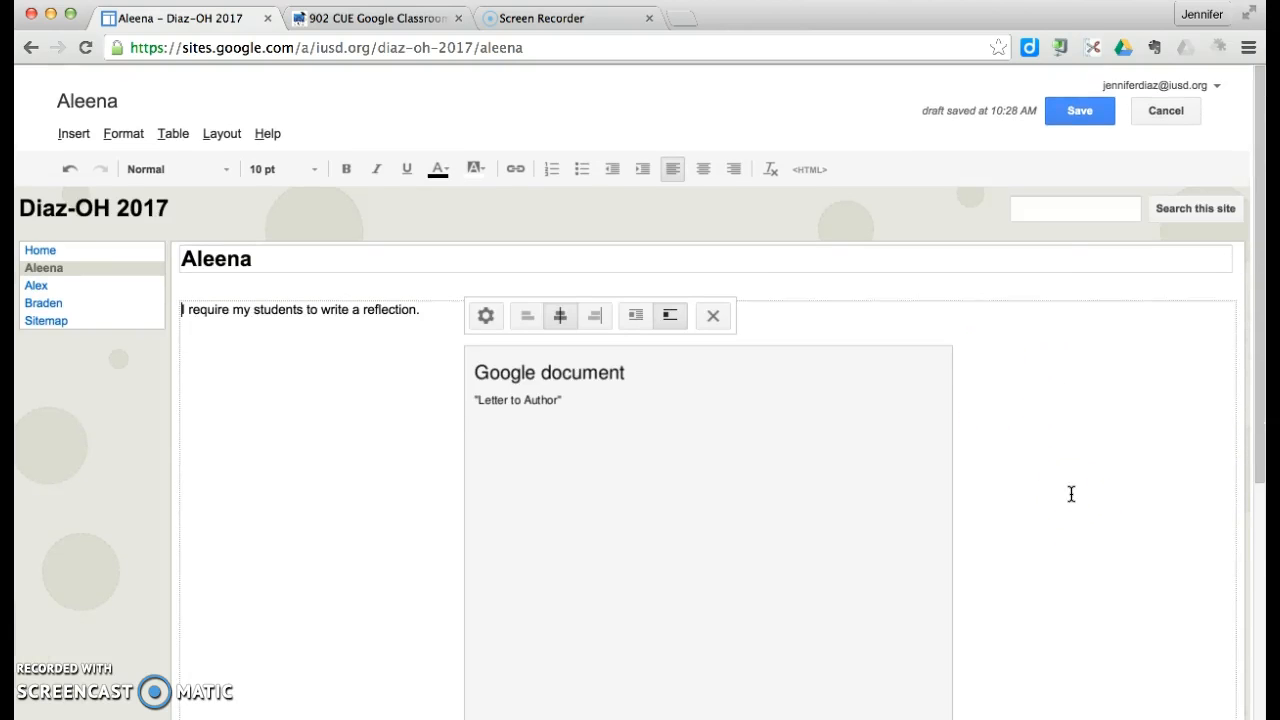
{"action": "left_click", "coordinate": [1067, 114]}
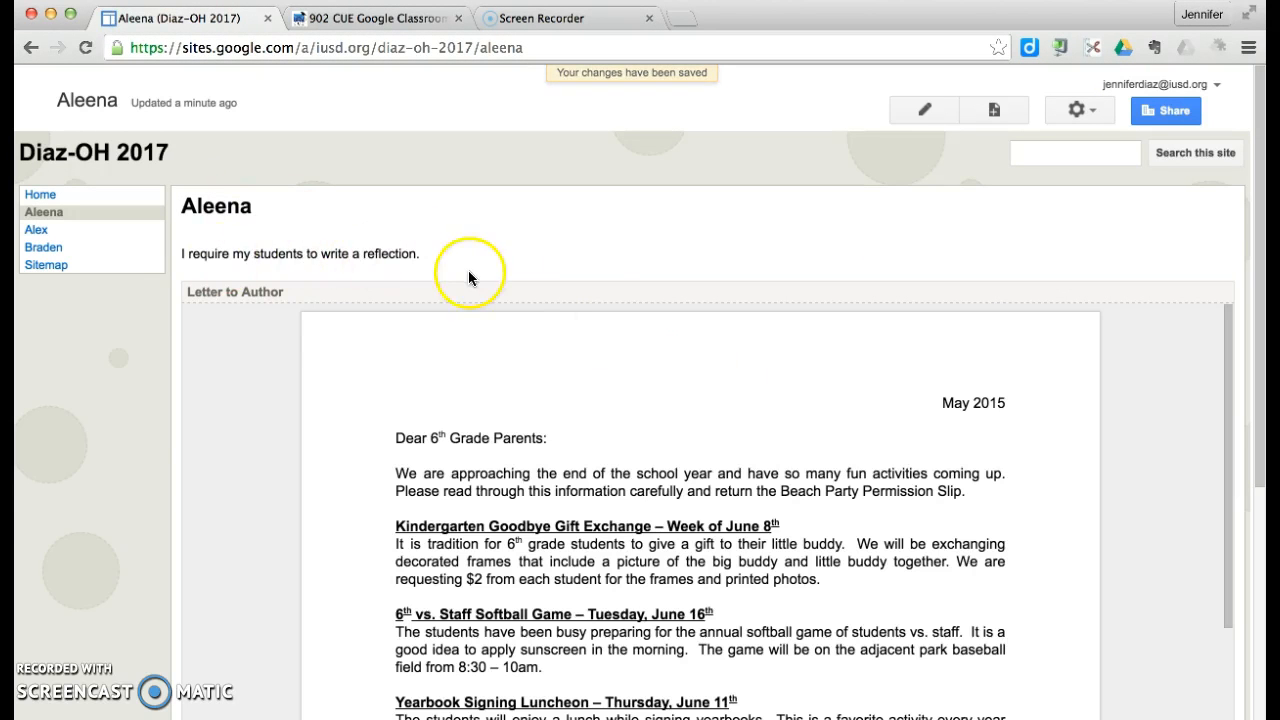
{"action": "scroll", "coordinate": [432, 495], "scroll_direction": "down", "scroll_amount": 10}
{"action": "scroll", "coordinate": [432, 495], "scroll_direction": "up", "scroll_amount": 15}
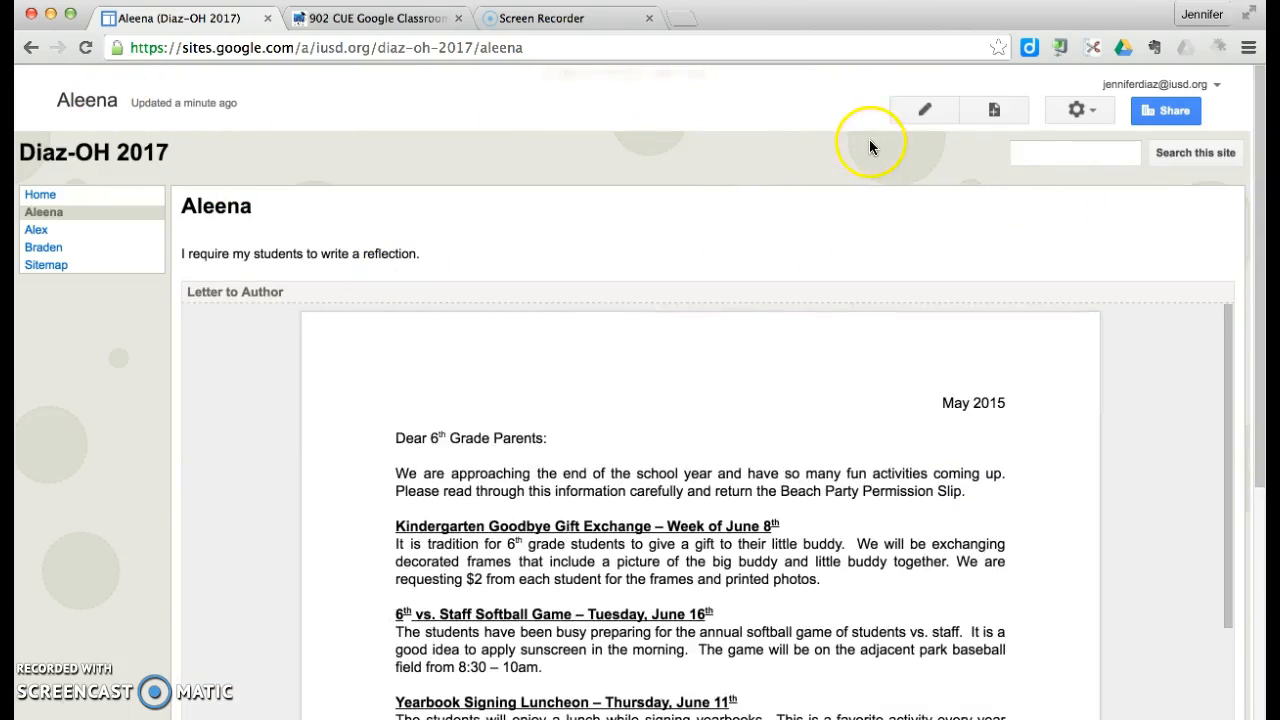
Step: Remove the embedded "Letter to Author" document from the first student's page and save the page
{"action": "left_click", "coordinate": [935, 108]}
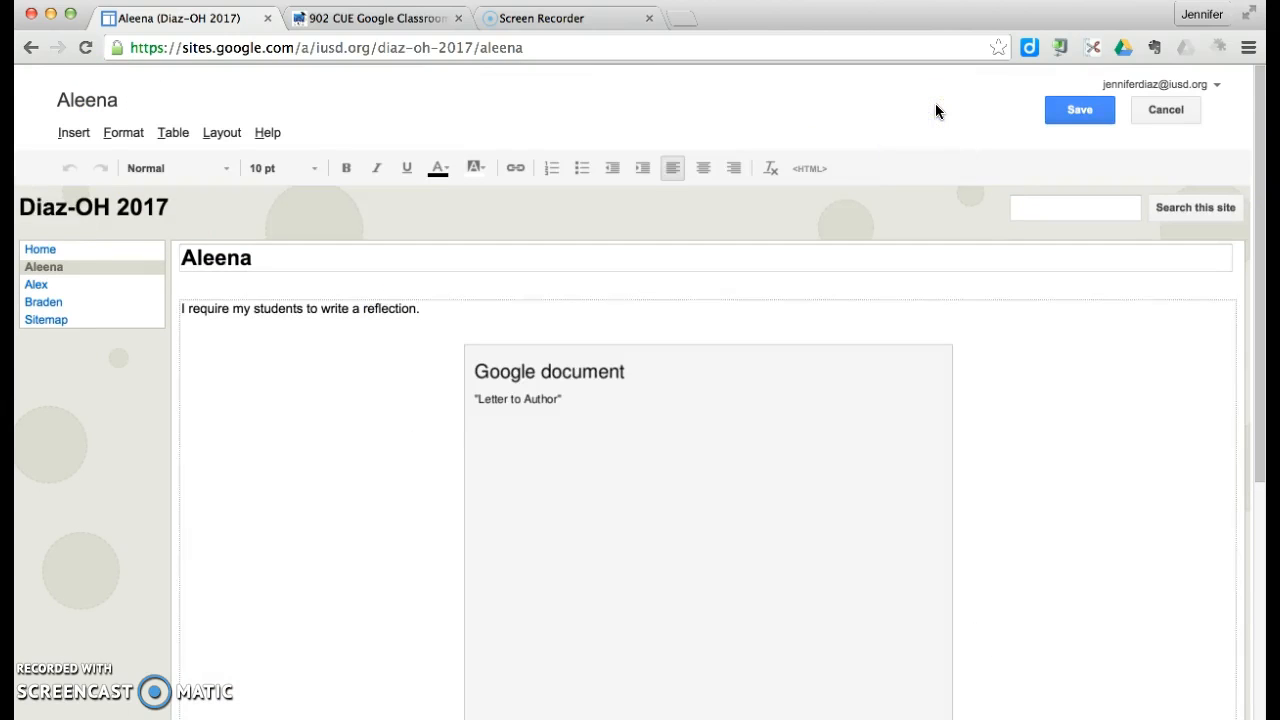
{"action": "left_click", "coordinate": [777, 403]}
{"action": "left_click", "coordinate": [712, 318]}
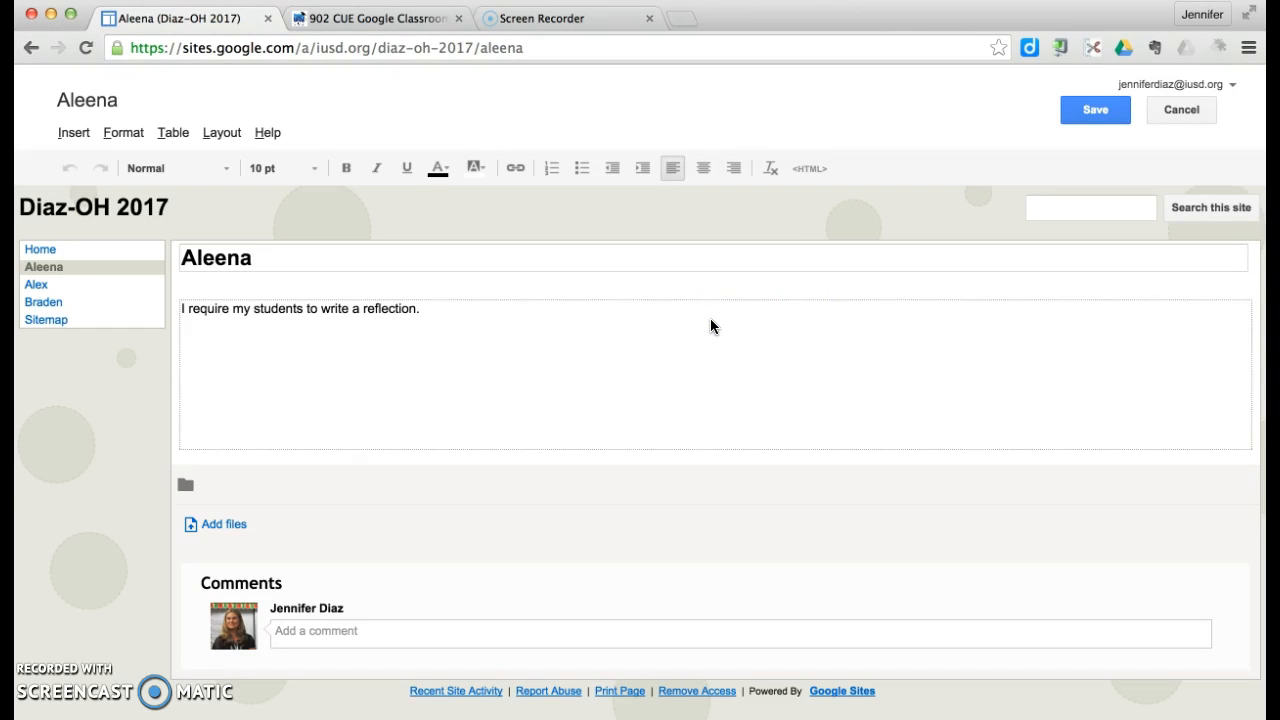
{"action": "left_click", "coordinate": [441, 326]}
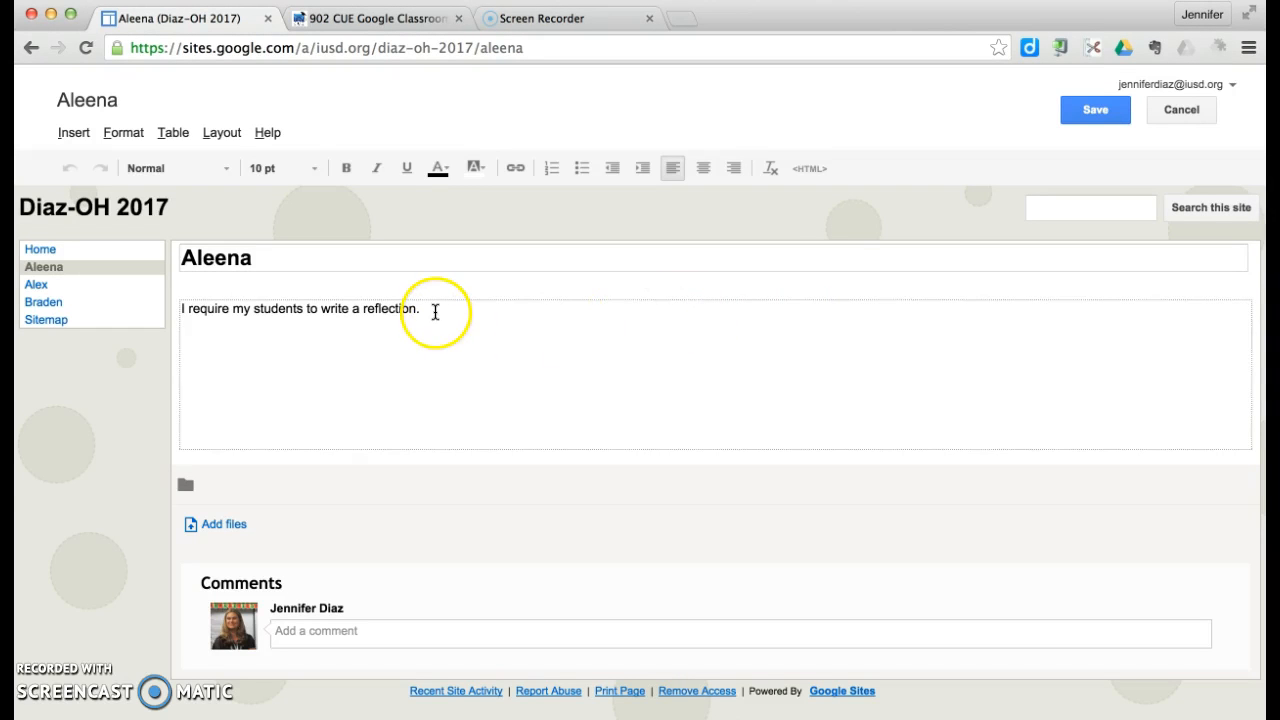
{"action": "left_click", "coordinate": [1095, 110]}
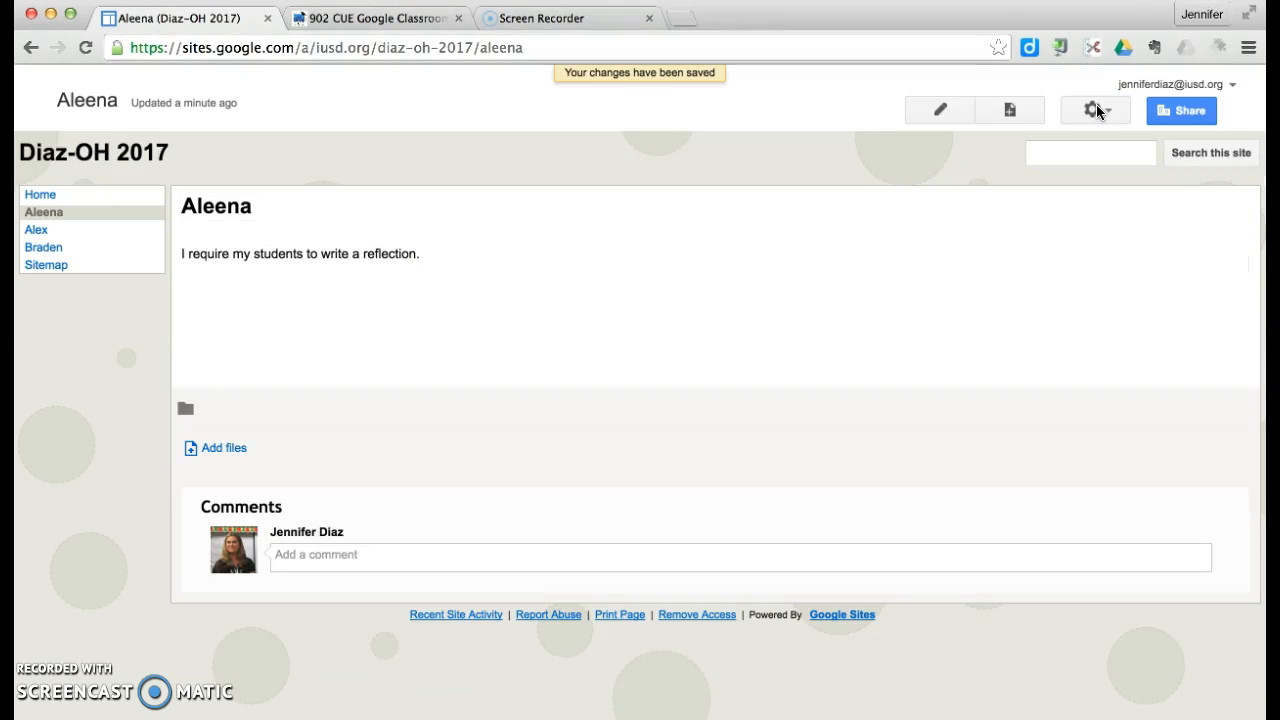
{"action": "left_click", "coordinate": [938, 110]}
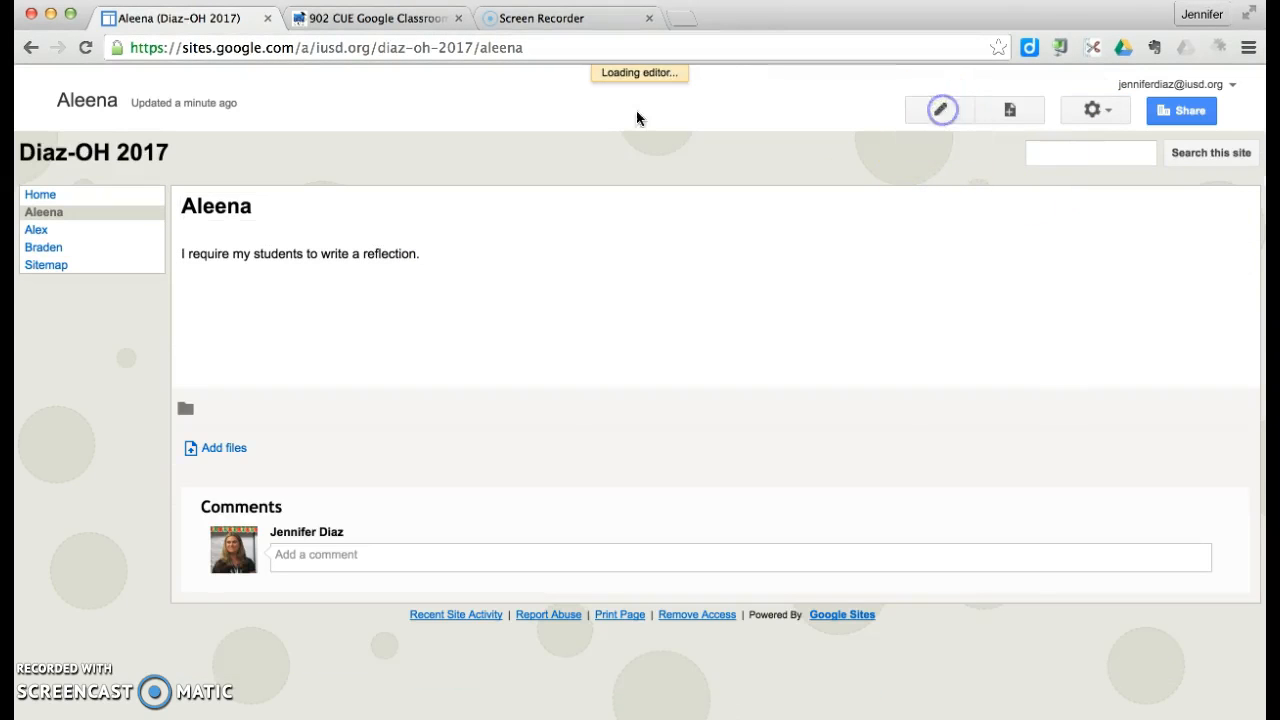
{"action": "left_click", "coordinate": [75, 139]}
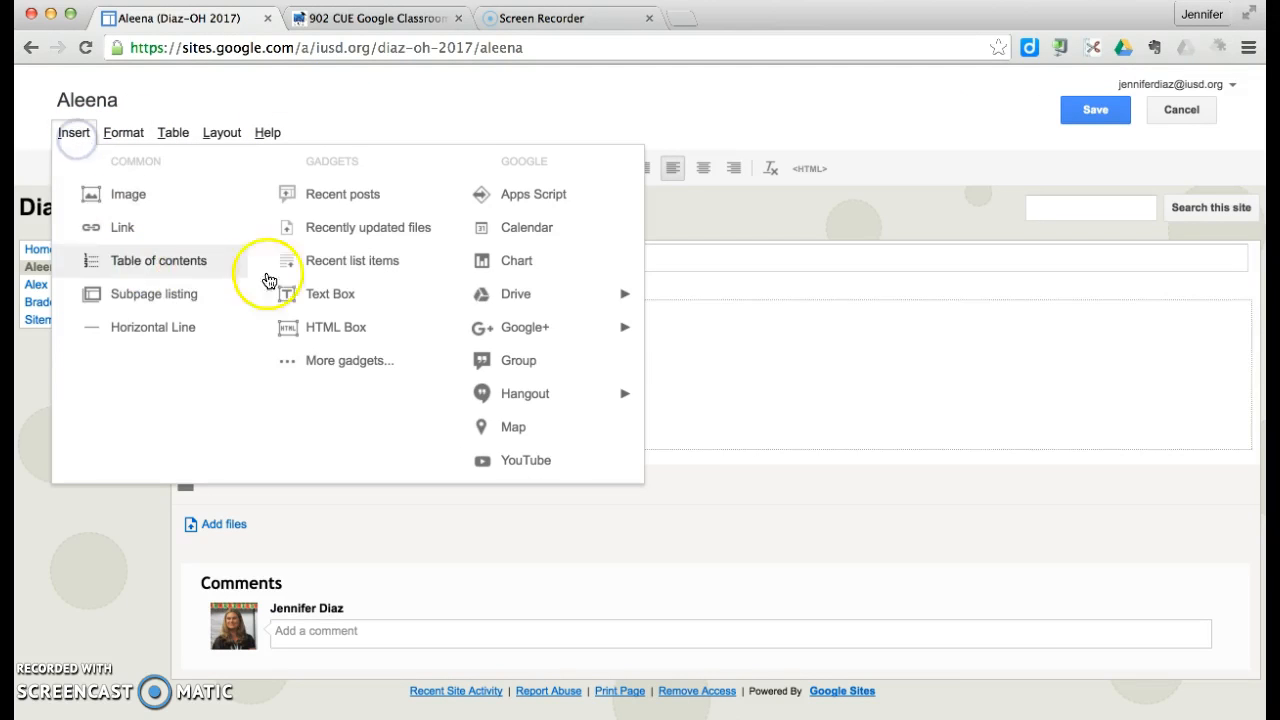
{"action": "mouse_move", "coordinate": [607, 305]}
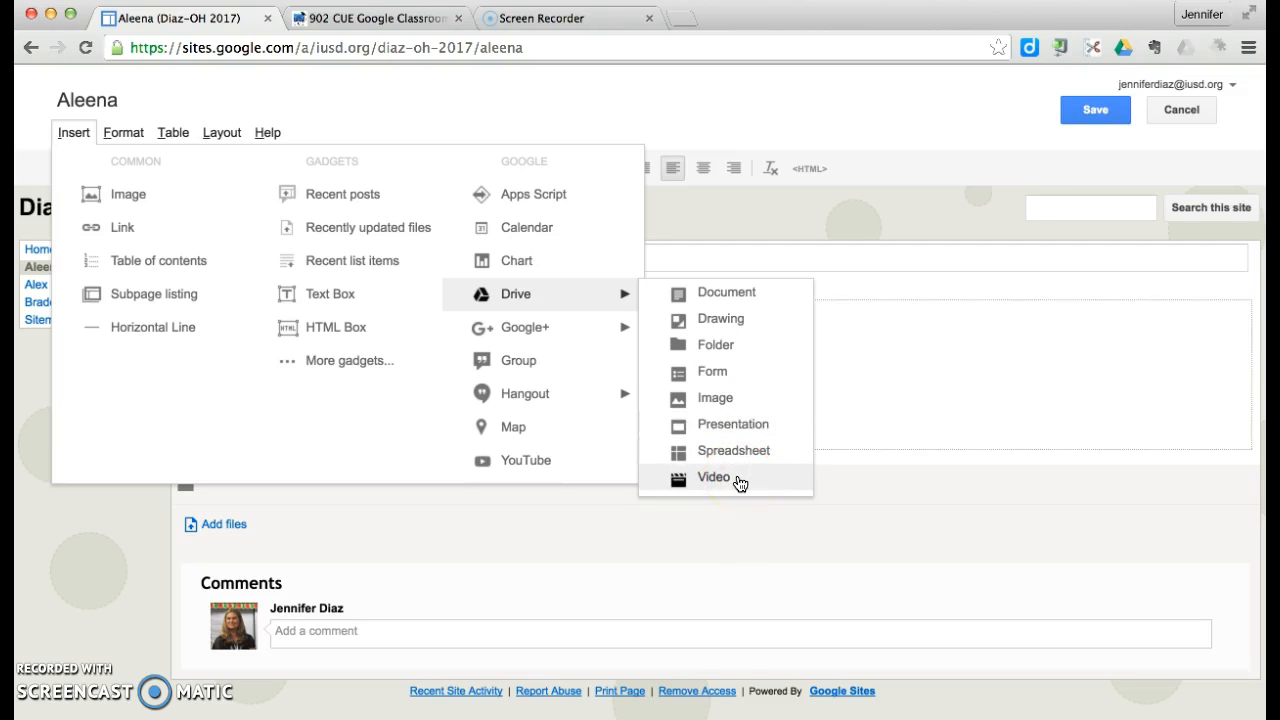
{"action": "left_click", "coordinate": [910, 404]}
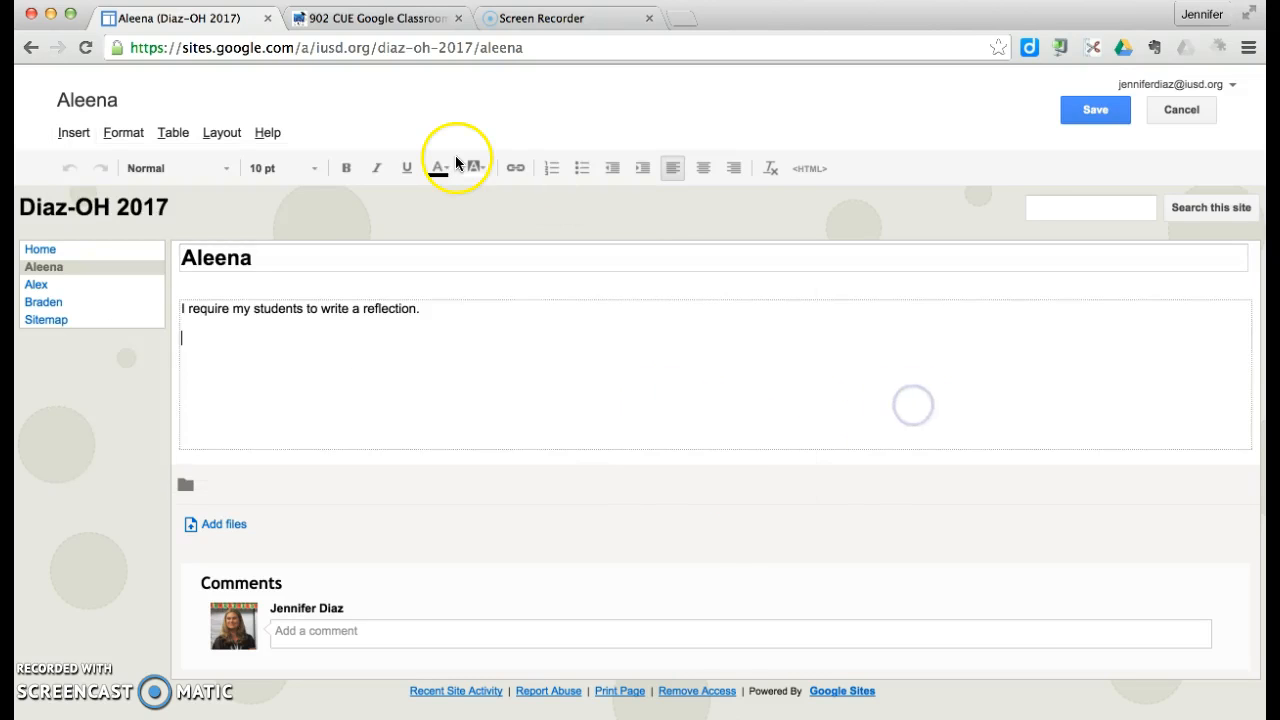
Step: Open the existing Open House 2015 site from the sites list and examine its home page layout, student page links, welcome text and class photo
{"action": "left_click", "coordinate": [38, 103]}
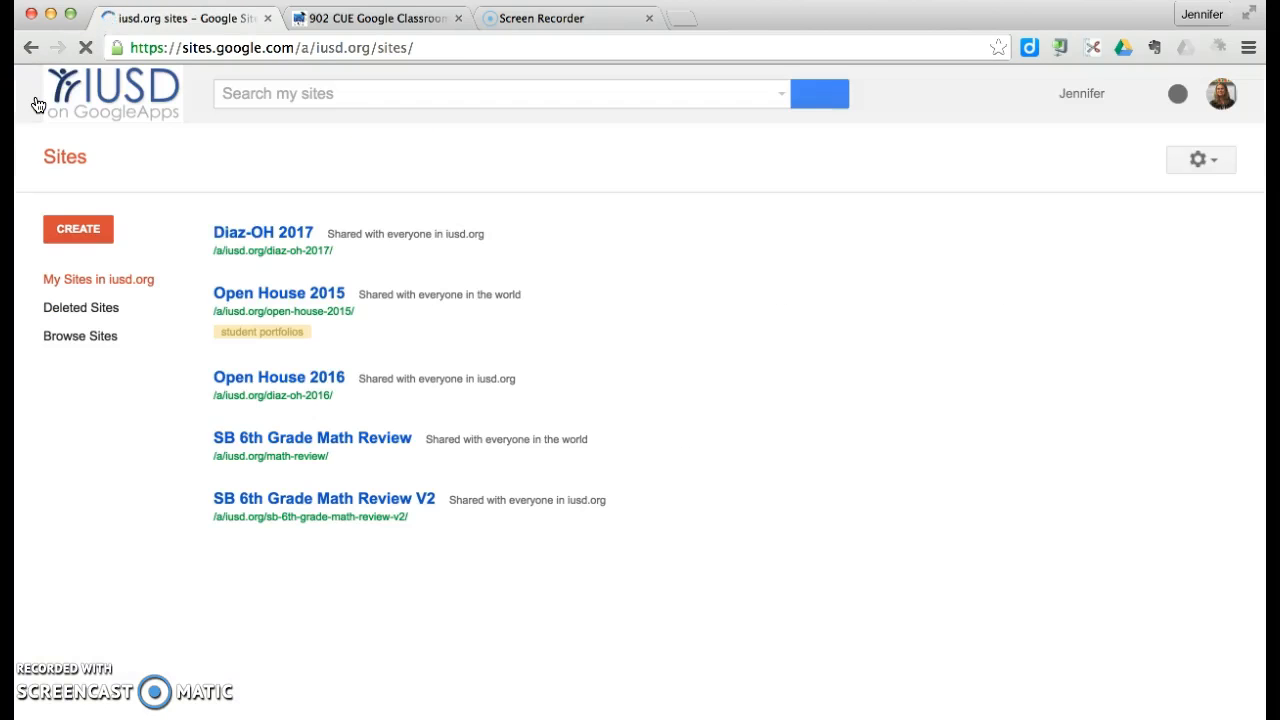
{"action": "left_click", "coordinate": [291, 299]}
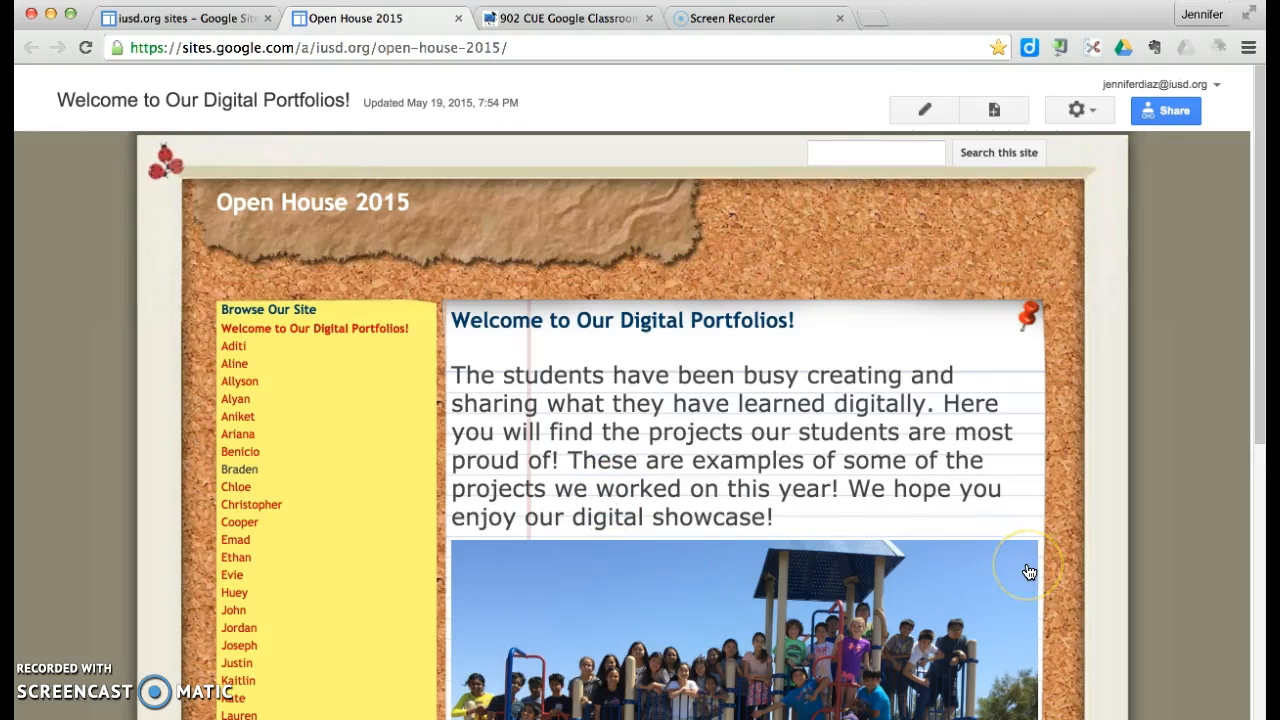
{"action": "scroll", "coordinate": [1029, 571], "scroll_direction": "down", "scroll_amount": 5}
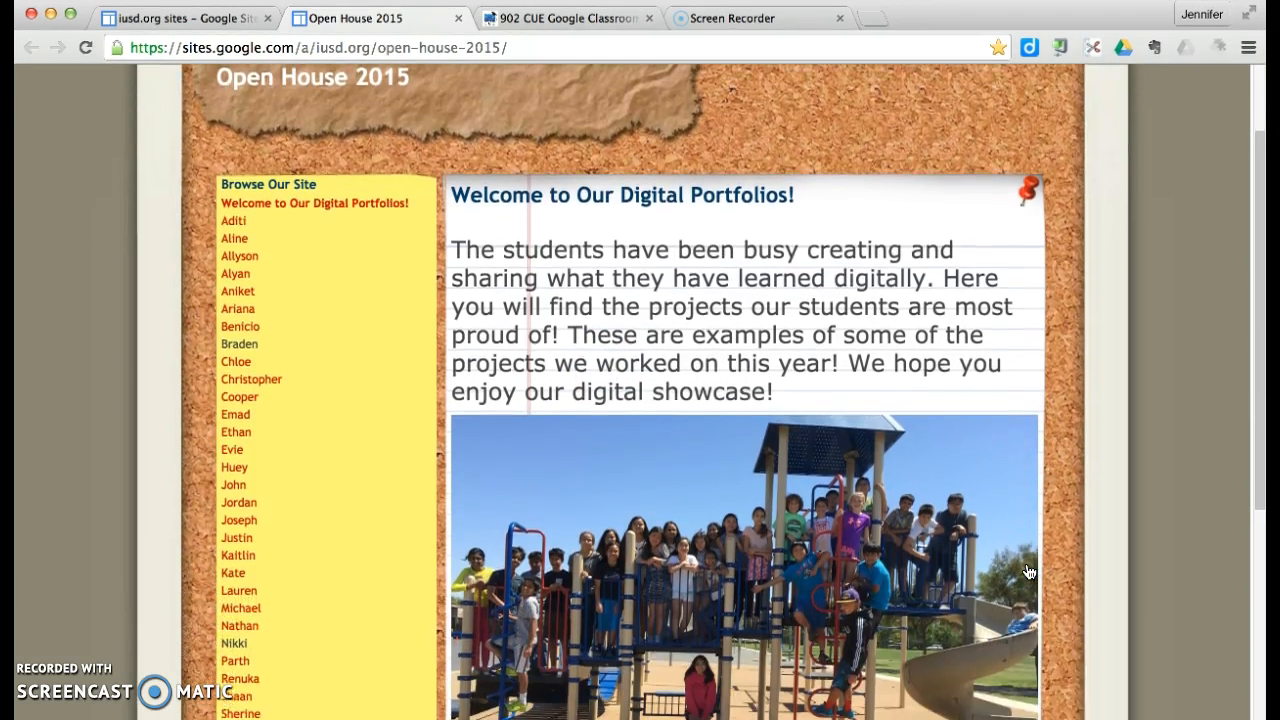
{"action": "scroll", "coordinate": [1029, 571], "scroll_direction": "up", "scroll_amount": 2}
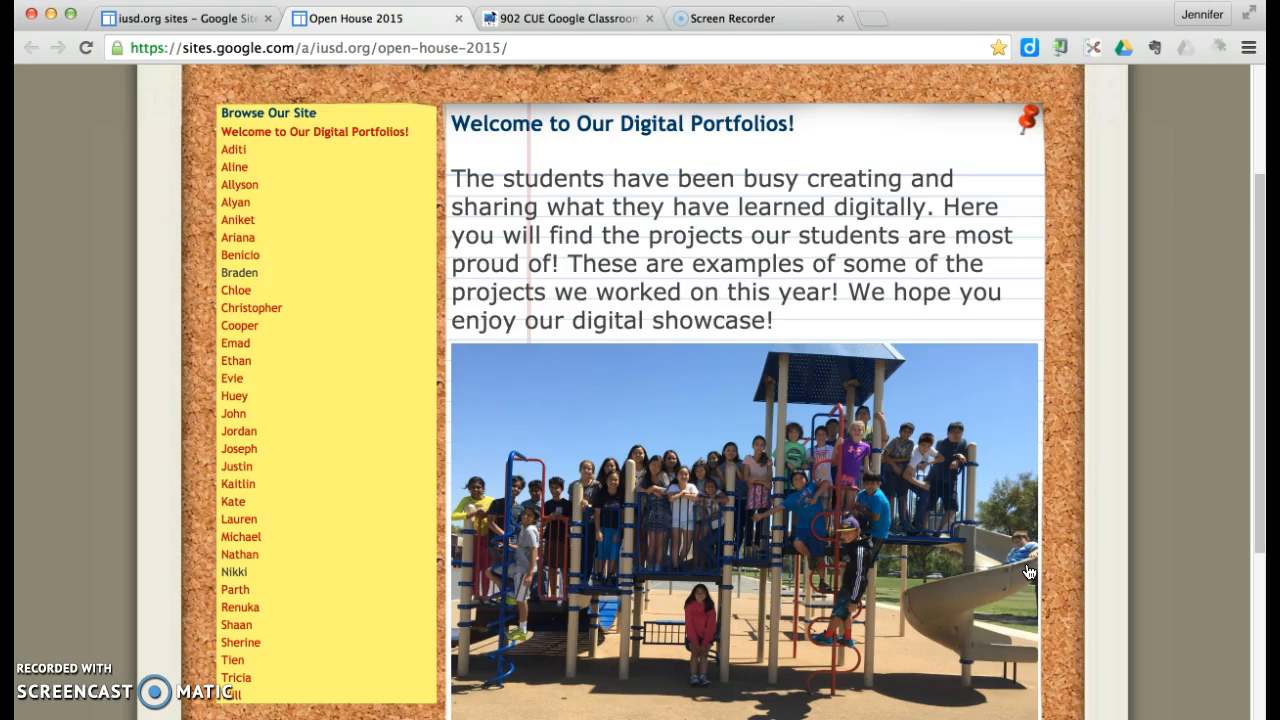
{"action": "scroll", "coordinate": [1056, 540], "scroll_direction": "down", "scroll_amount": 2}
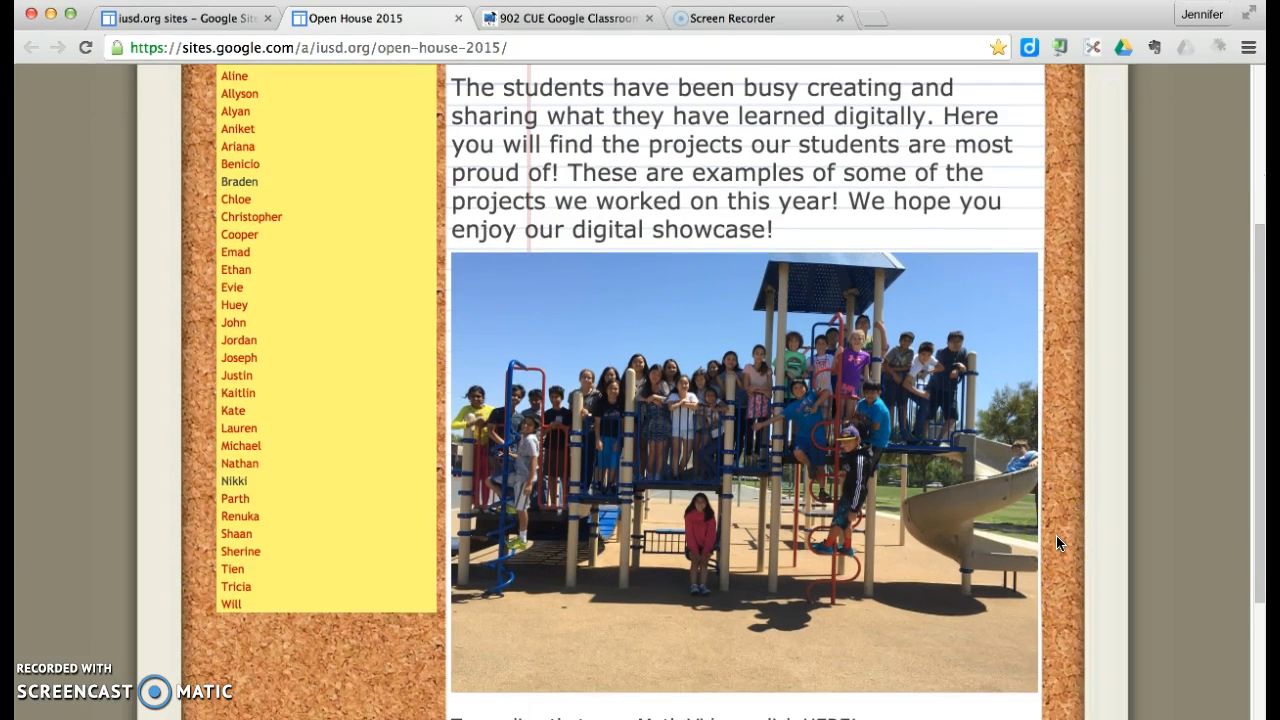
{"action": "scroll", "coordinate": [1058, 543], "scroll_direction": "down", "scroll_amount": 1}
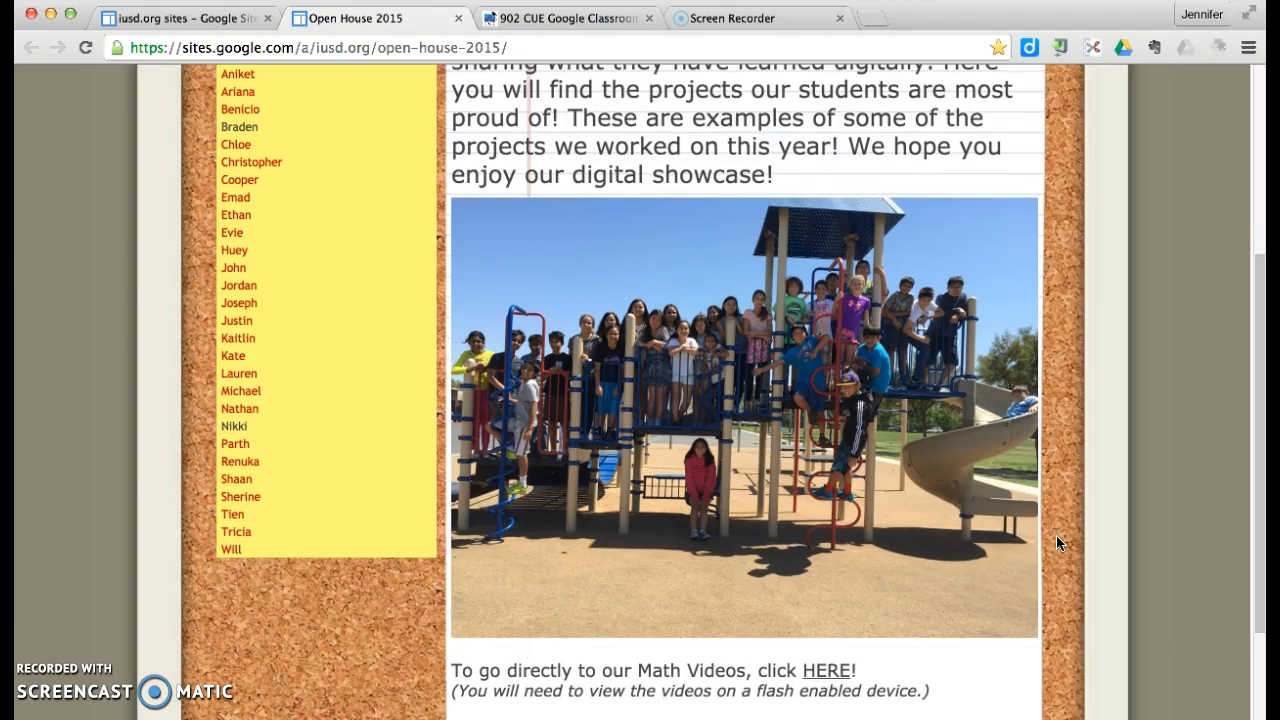
Step: Look over the rest of the Open House 2015 home page, from the class photo and Math Videos link to the student list
{"action": "scroll", "coordinate": [1058, 543], "scroll_direction": "down", "scroll_amount": 2}
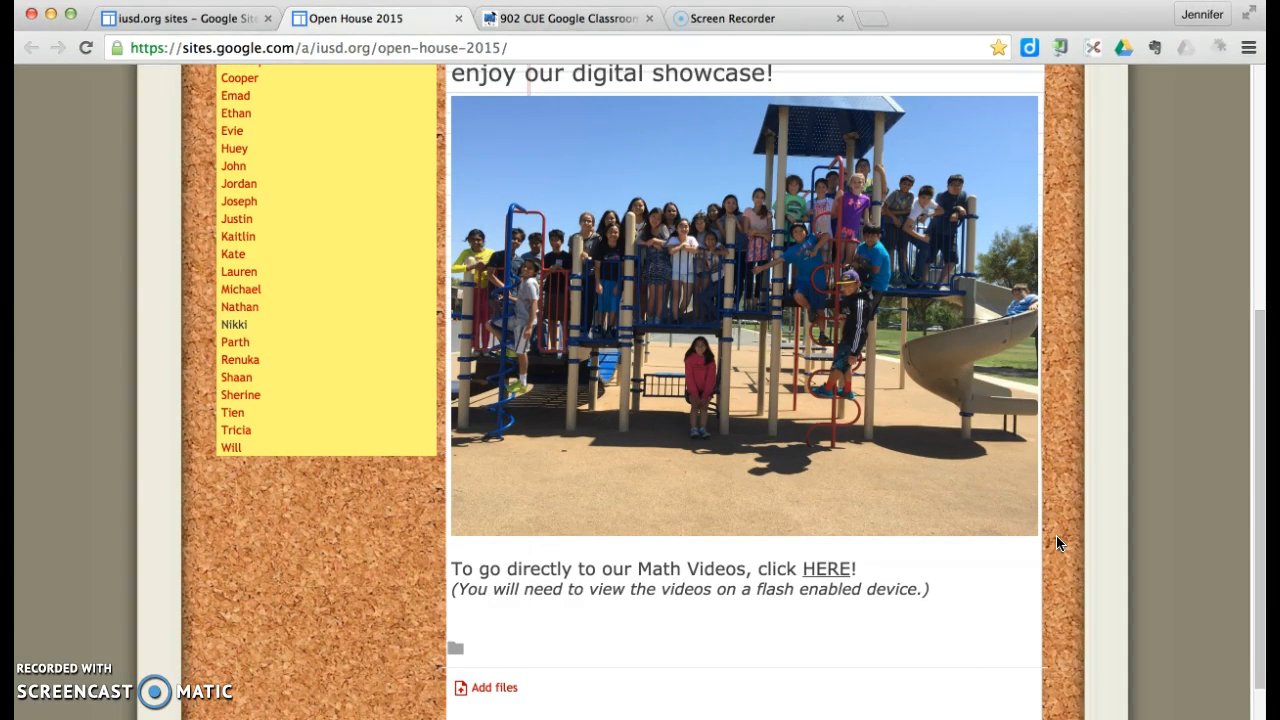
{"action": "scroll", "coordinate": [1058, 543], "scroll_direction": "down", "scroll_amount": 1}
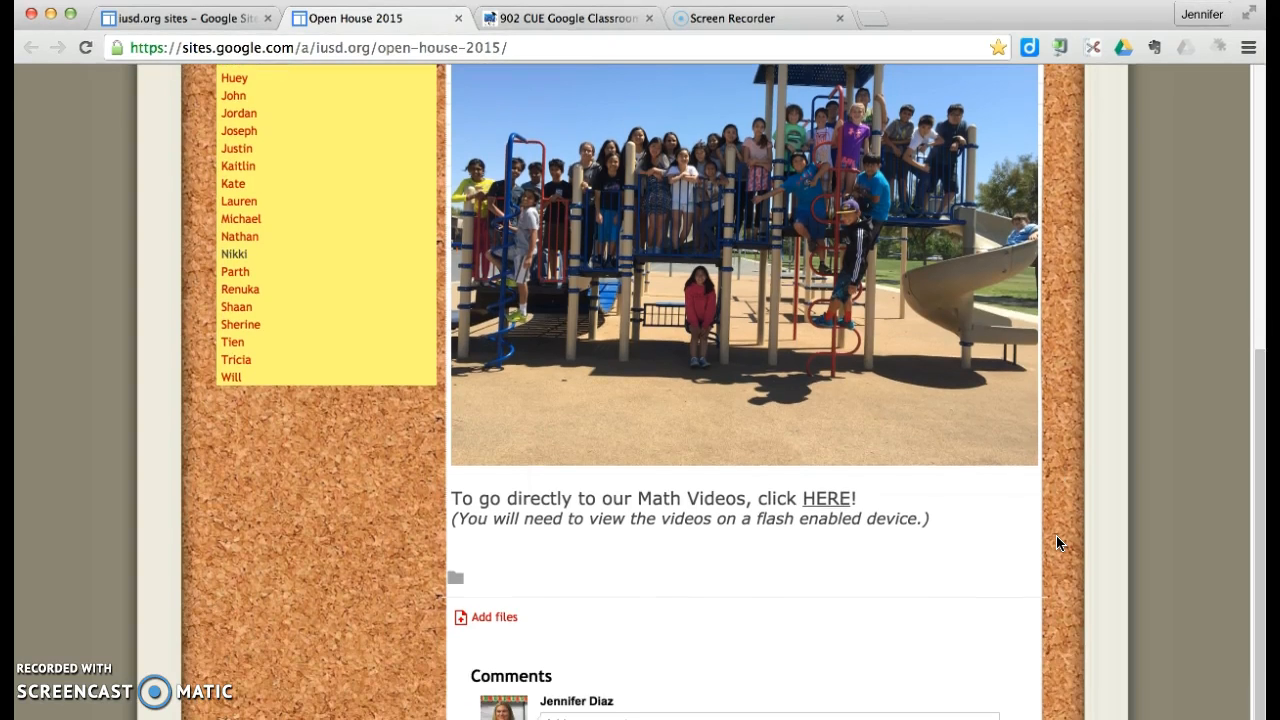
{"action": "scroll", "coordinate": [1058, 543], "scroll_direction": "up", "scroll_amount": 6}
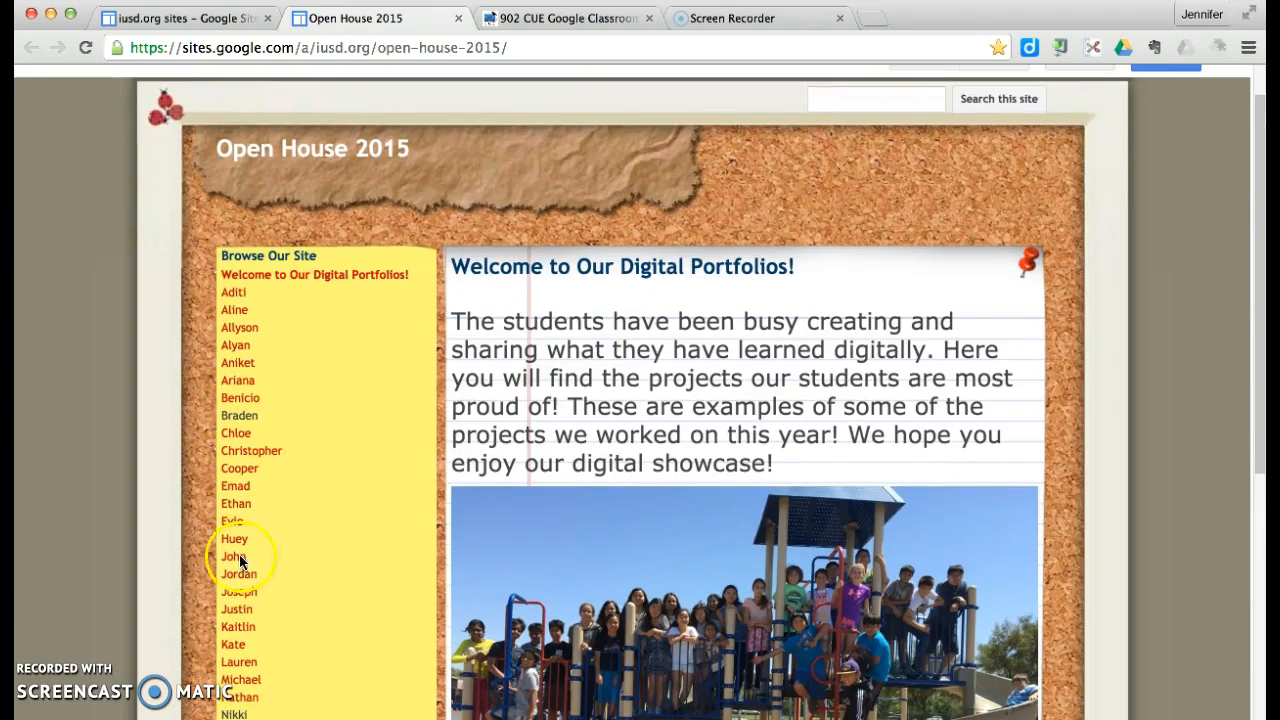
{"action": "left_click", "coordinate": [244, 420]}
{"action": "scroll", "coordinate": [251, 575], "scroll_direction": "down", "scroll_amount": 1}
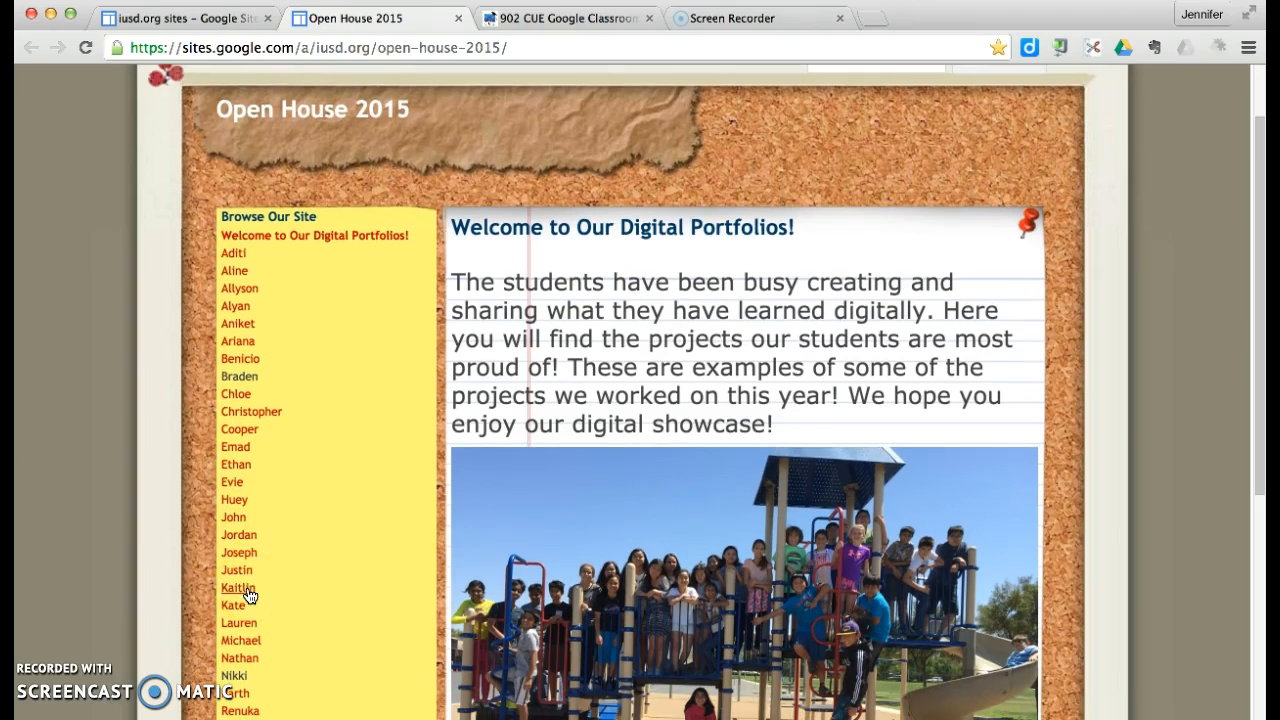
Step: Open the student page featuring "The Grimm Curse", examine its reflection, embedded document, carbon cycle diagram and math video links, and close the example site
{"action": "left_click", "coordinate": [243, 591]}
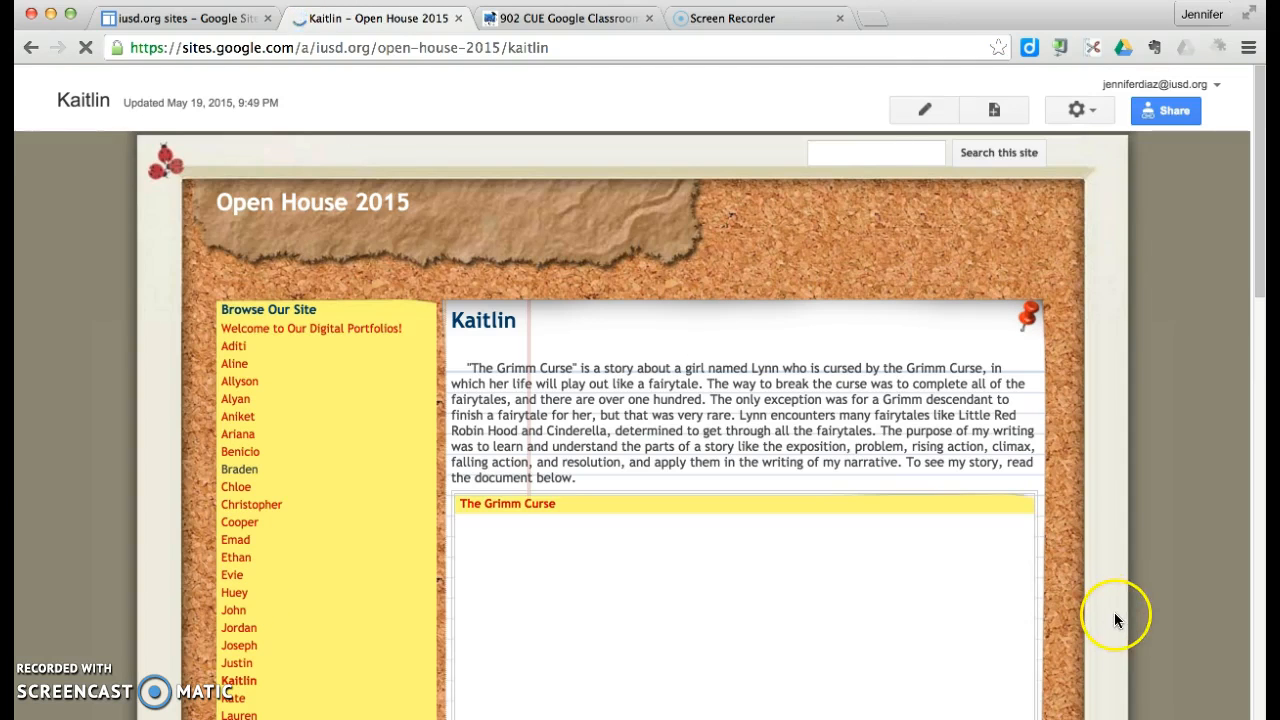
{"action": "scroll", "coordinate": [1083, 606], "scroll_direction": "down", "scroll_amount": 3}
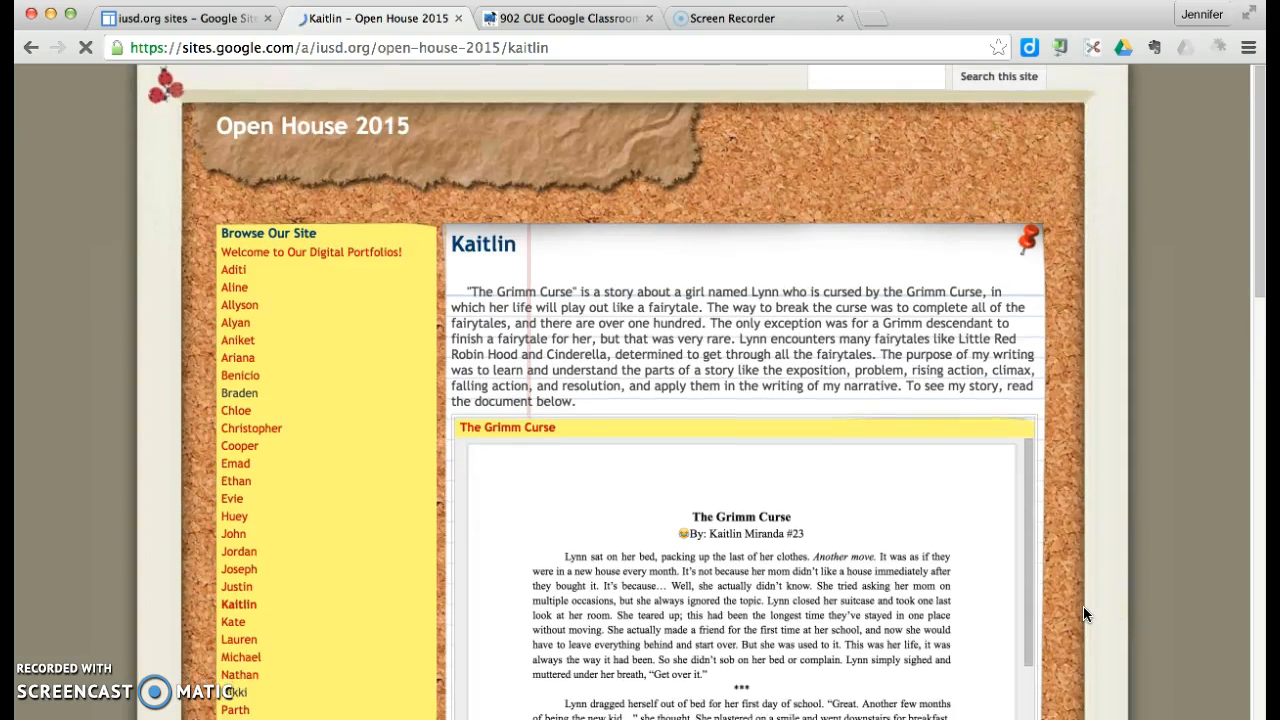
{"action": "scroll", "coordinate": [1083, 613], "scroll_direction": "down", "scroll_amount": 1}
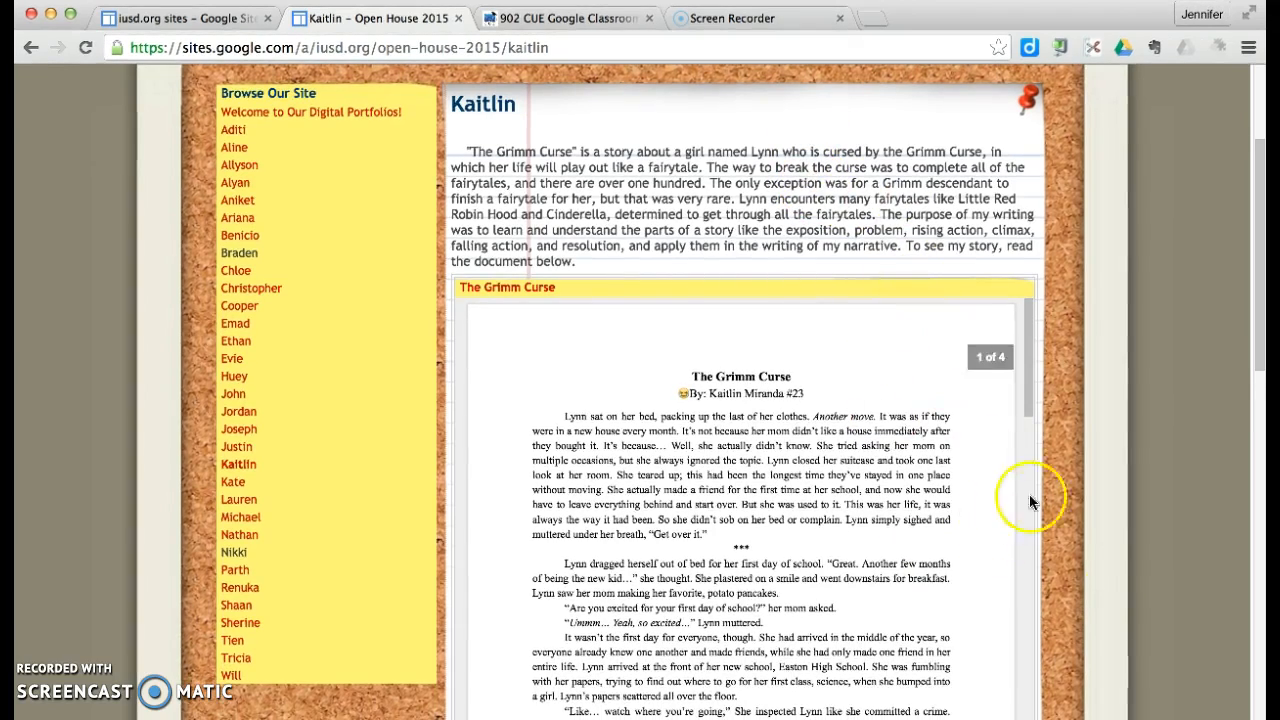
{"action": "scroll", "coordinate": [1085, 605], "scroll_direction": "down", "scroll_amount": 4}
{"action": "scroll", "coordinate": [1088, 613], "scroll_direction": "down", "scroll_amount": 3}
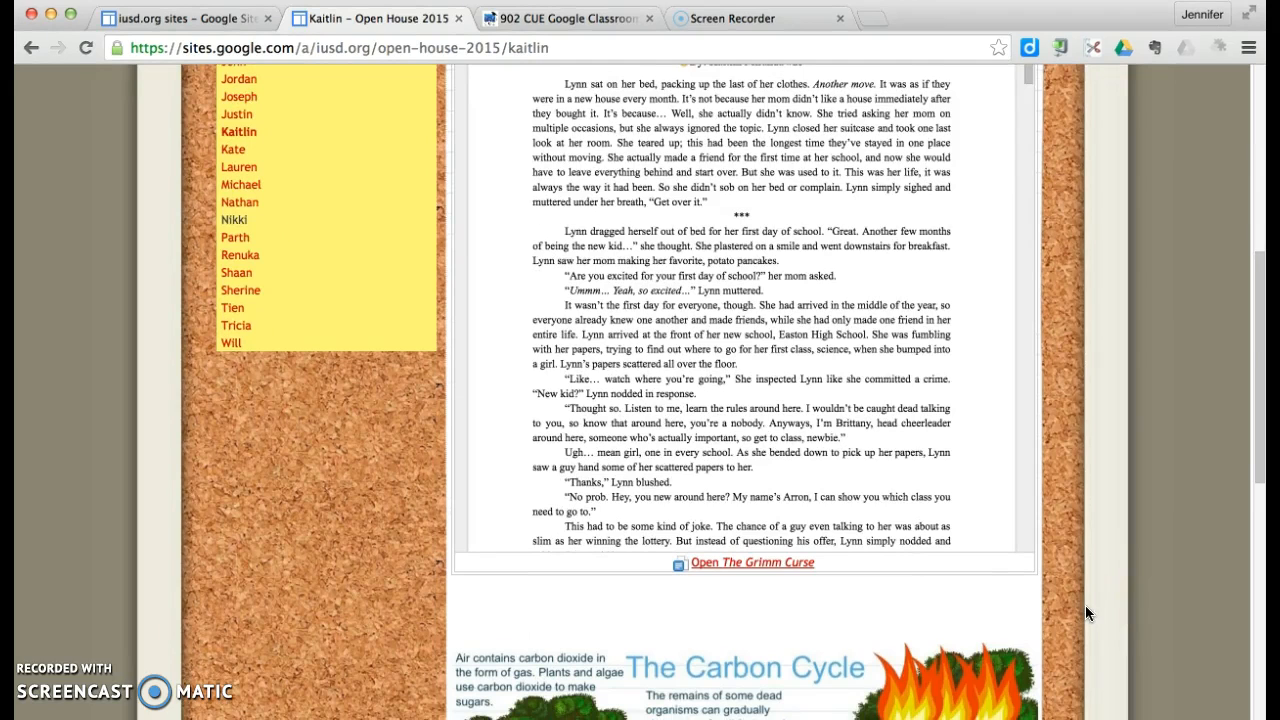
{"action": "scroll", "coordinate": [1088, 613], "scroll_direction": "down", "scroll_amount": 8}
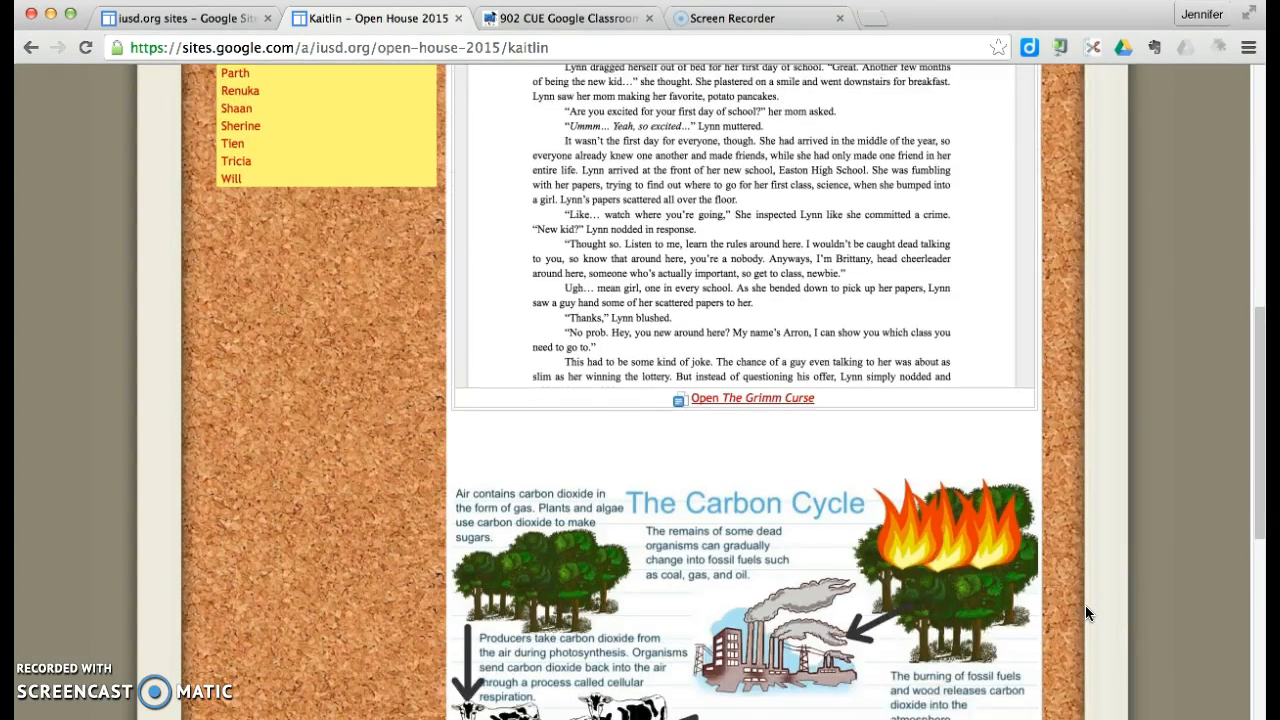
{"action": "scroll", "coordinate": [1086, 607], "scroll_direction": "down", "scroll_amount": 2}
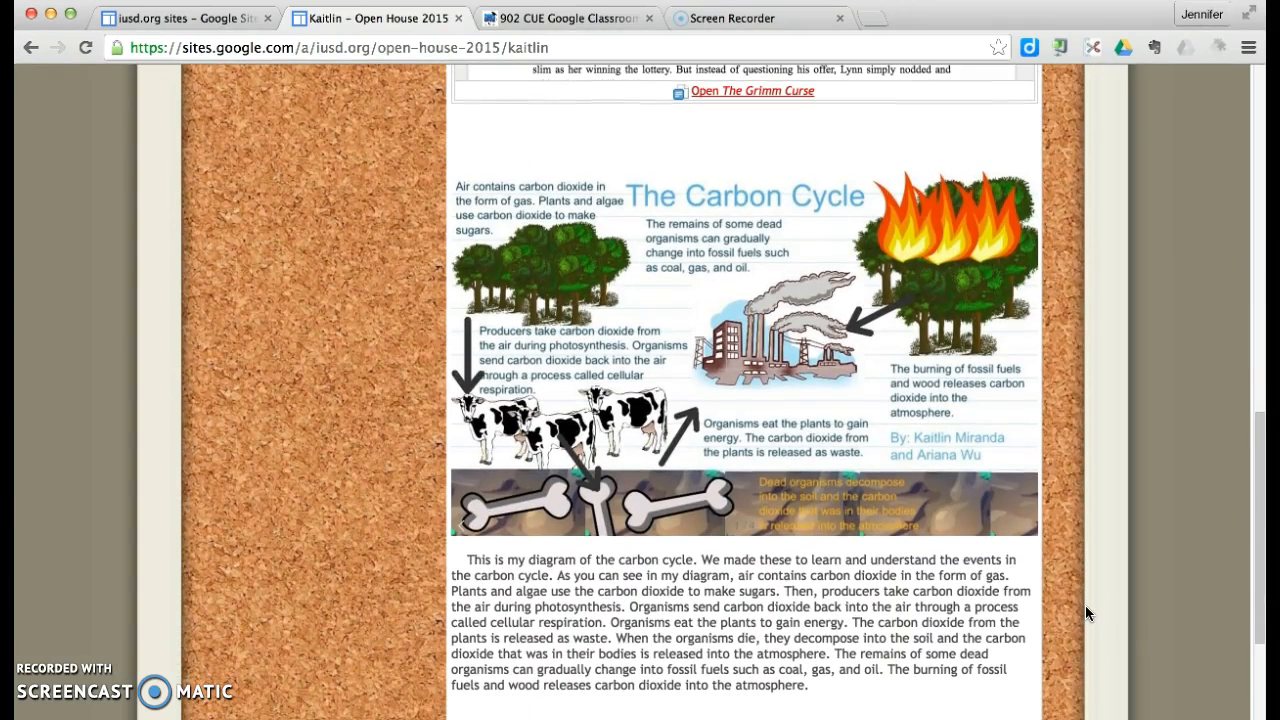
{"action": "scroll", "coordinate": [1087, 612], "scroll_direction": "down", "scroll_amount": 1}
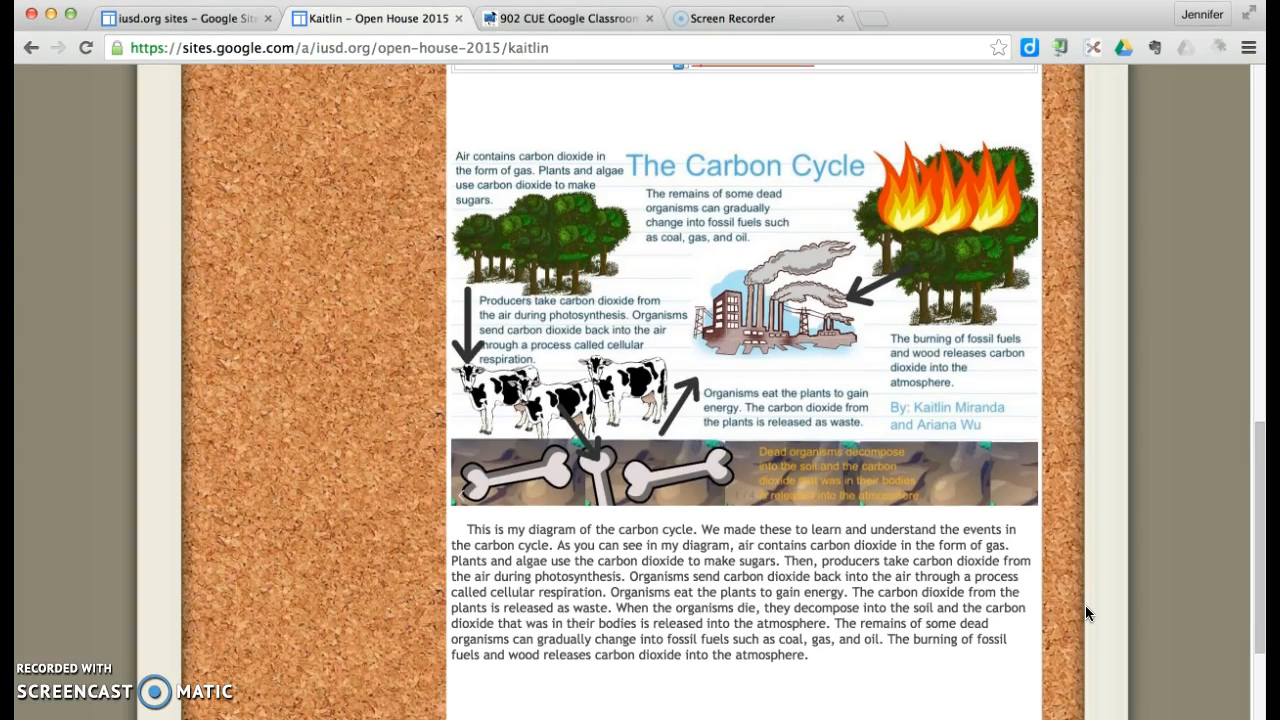
{"action": "scroll", "coordinate": [1087, 612], "scroll_direction": "down", "scroll_amount": 4}
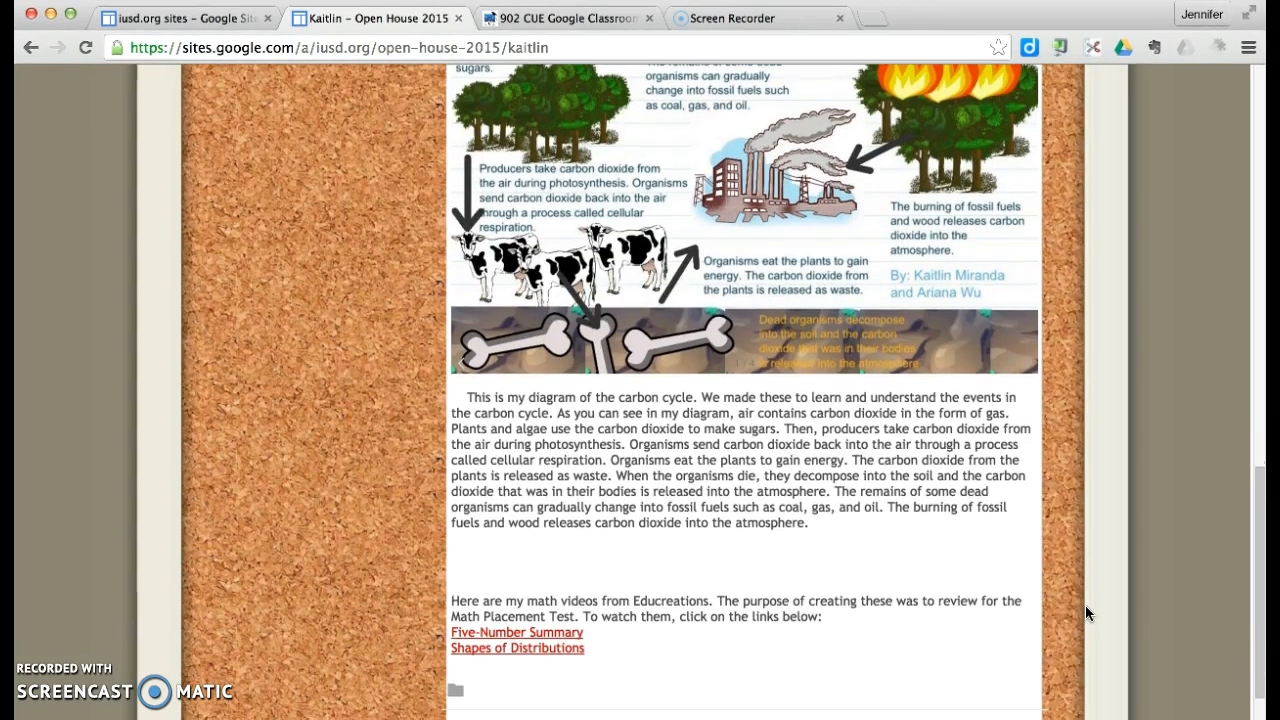
{"action": "scroll", "coordinate": [1087, 612], "scroll_direction": "down", "scroll_amount": 5}
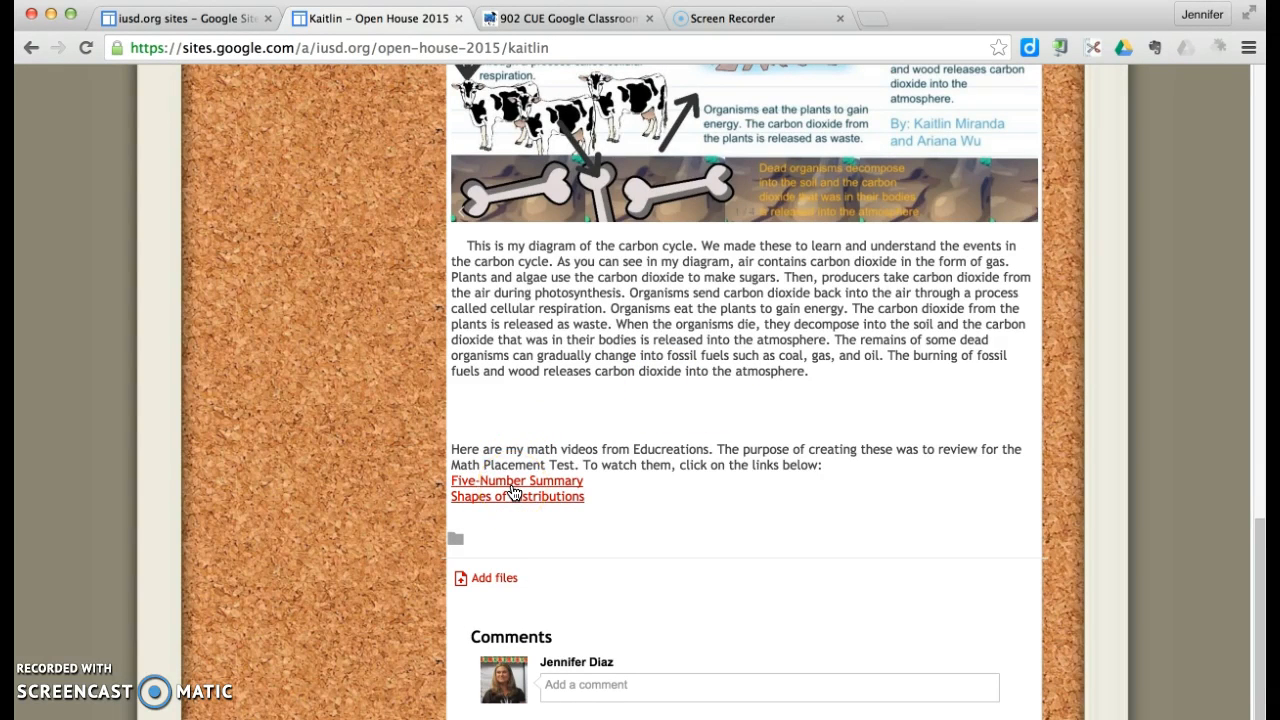
{"action": "scroll", "coordinate": [1087, 456], "scroll_direction": "up", "scroll_amount": 15}
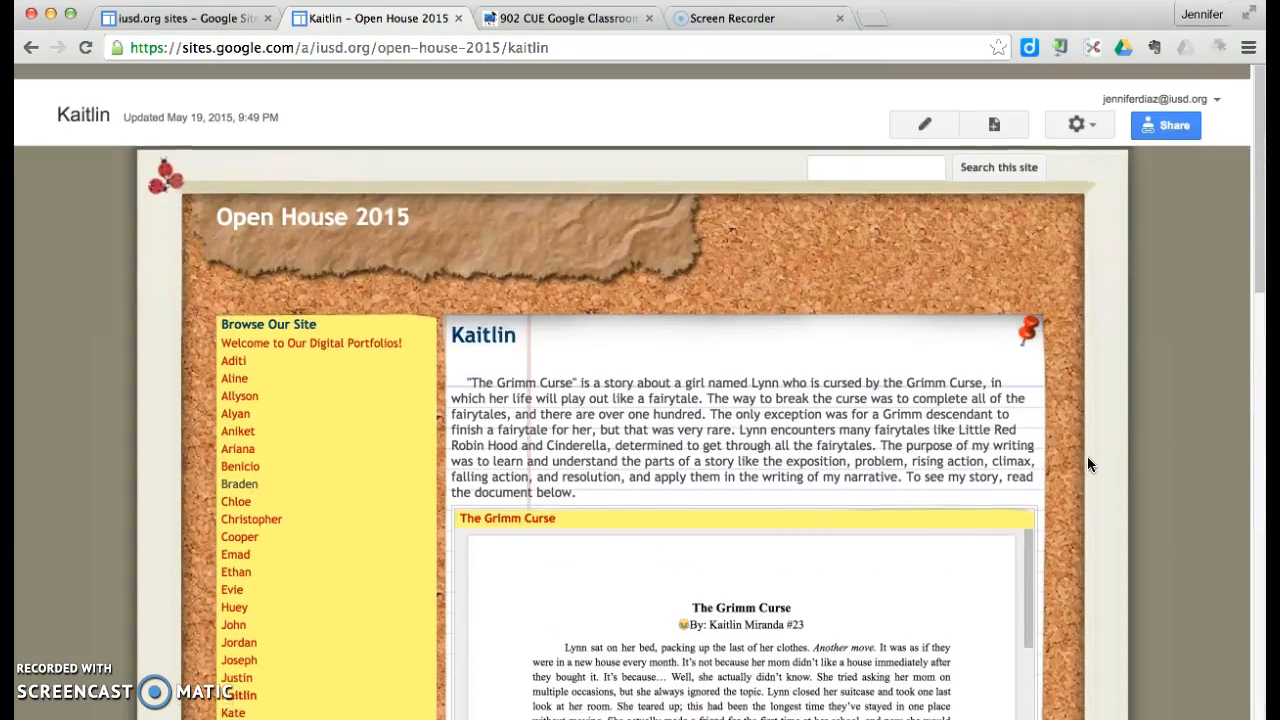
{"action": "scroll", "coordinate": [1087, 456], "scroll_direction": "down", "scroll_amount": 1}
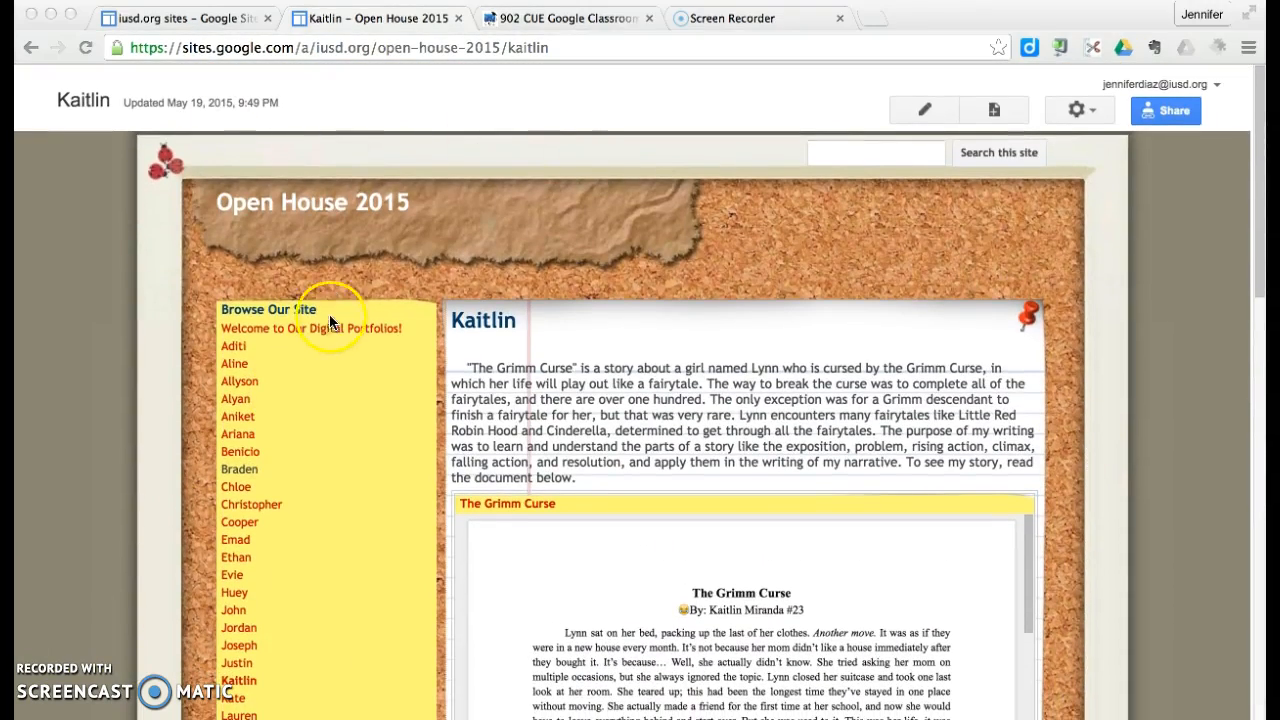
{"action": "left_click", "coordinate": [330, 322]}
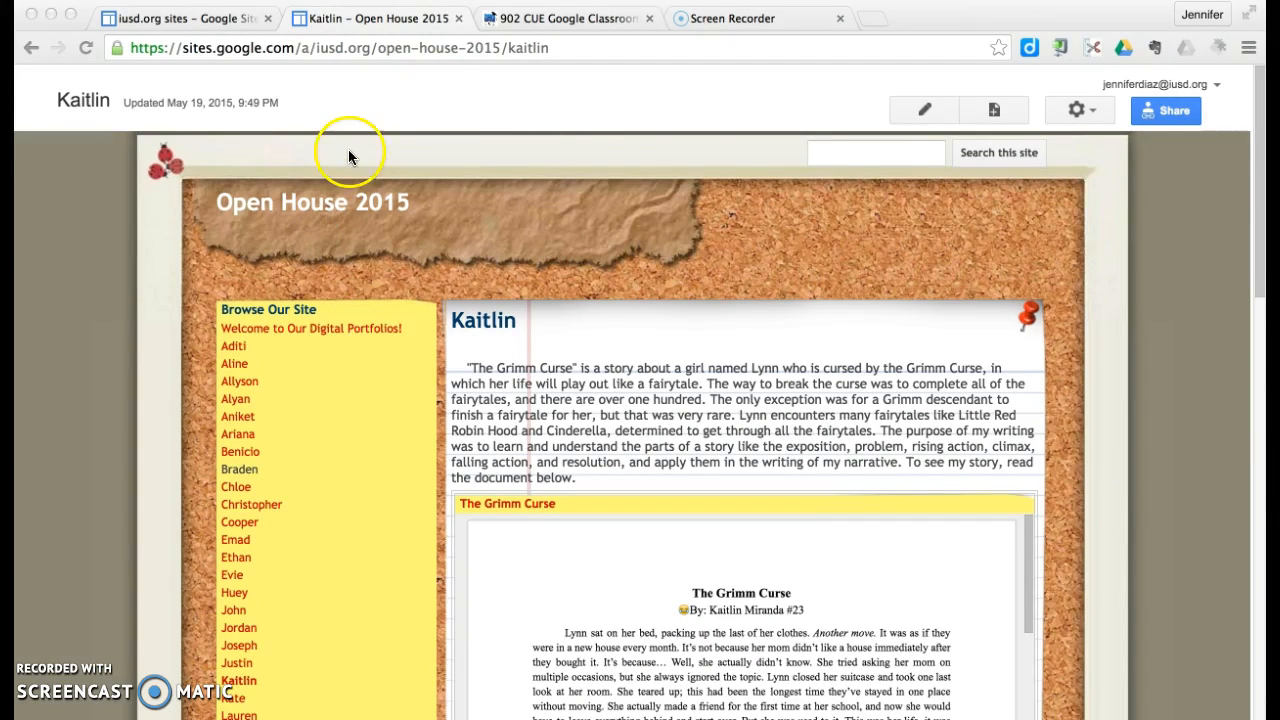
{"action": "left_click", "coordinate": [458, 19]}
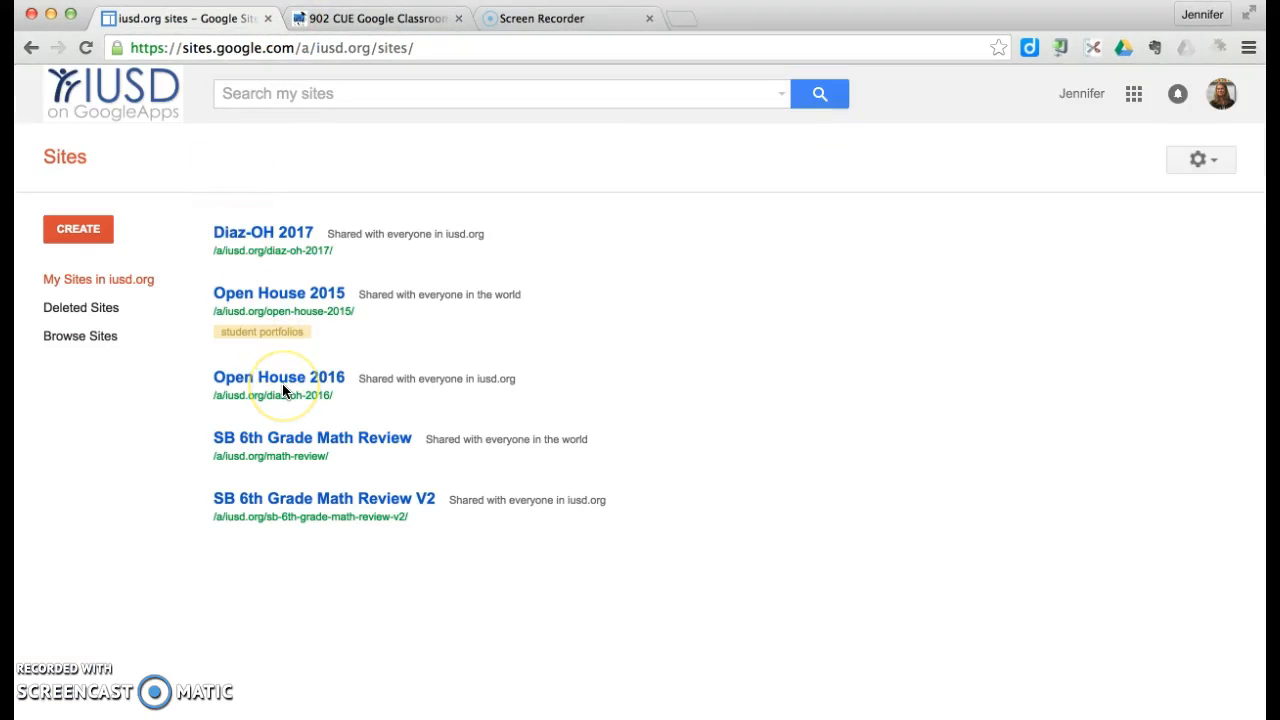
Step: Open the 2017 open house site, set its sharing to "On - Anyone with the link", save it and return to the site's home page
{"action": "left_click", "coordinate": [287, 238]}
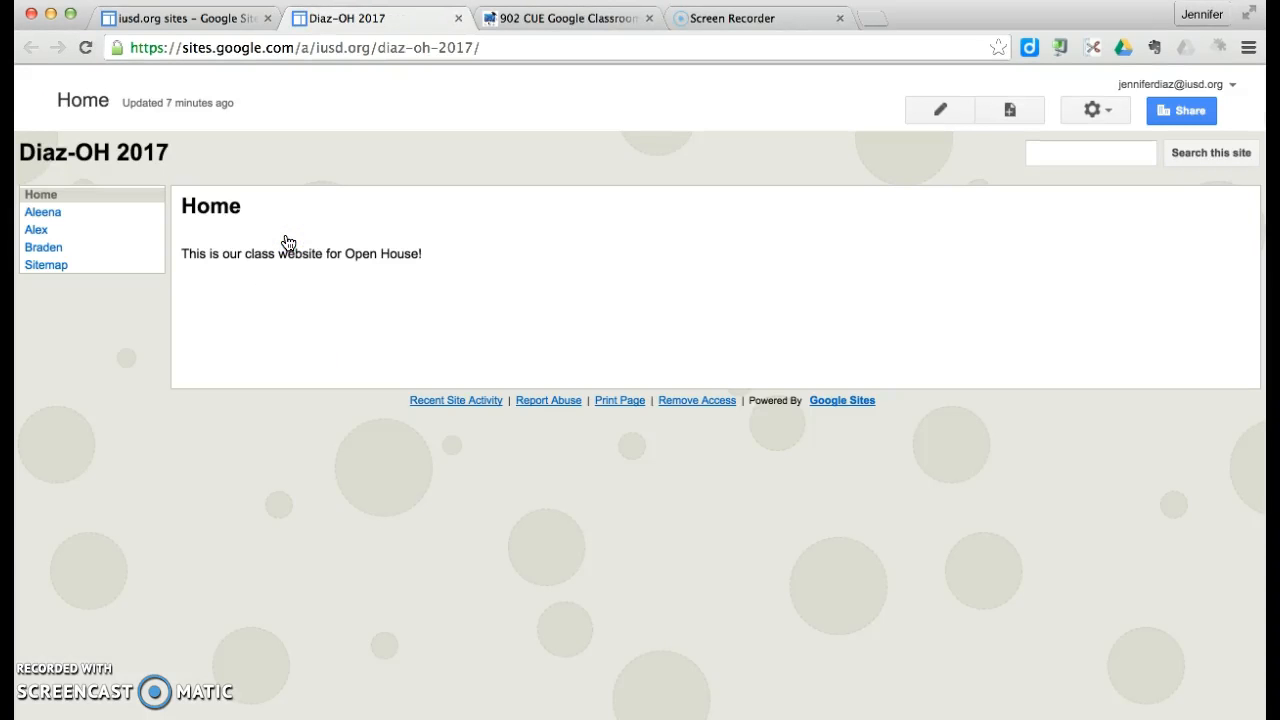
{"action": "left_click", "coordinate": [1098, 112]}
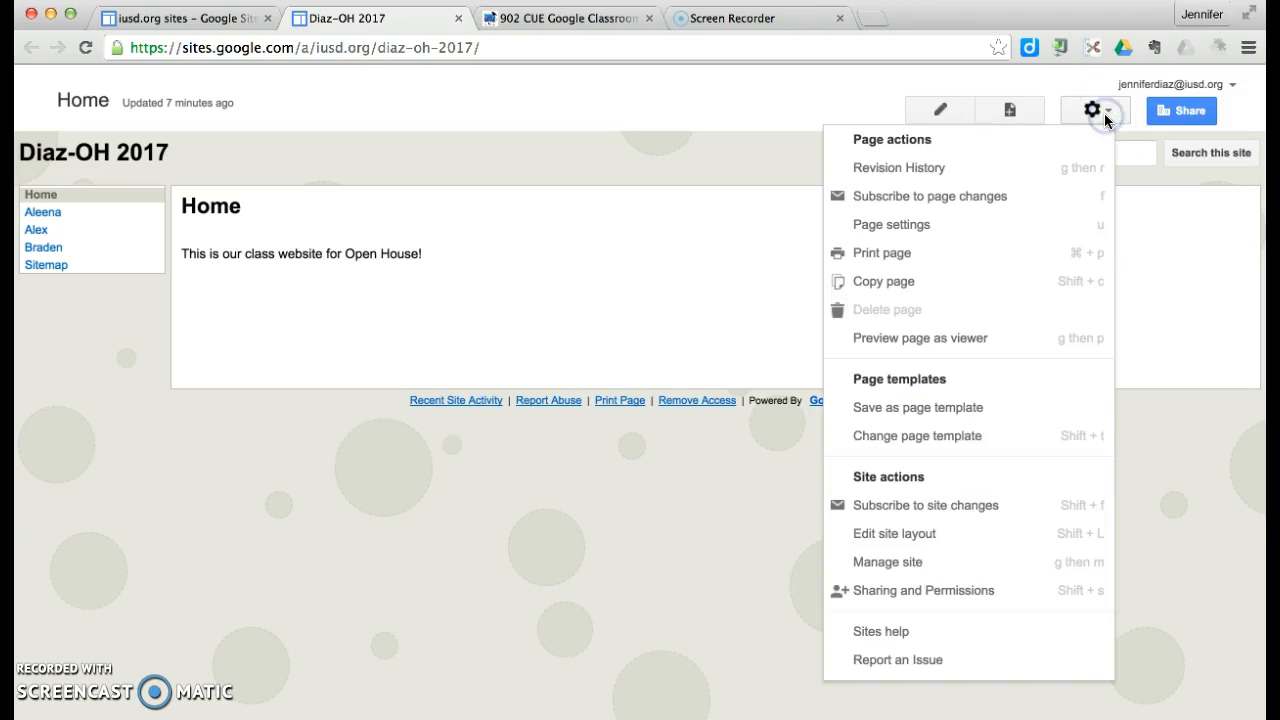
{"action": "left_click", "coordinate": [966, 590]}
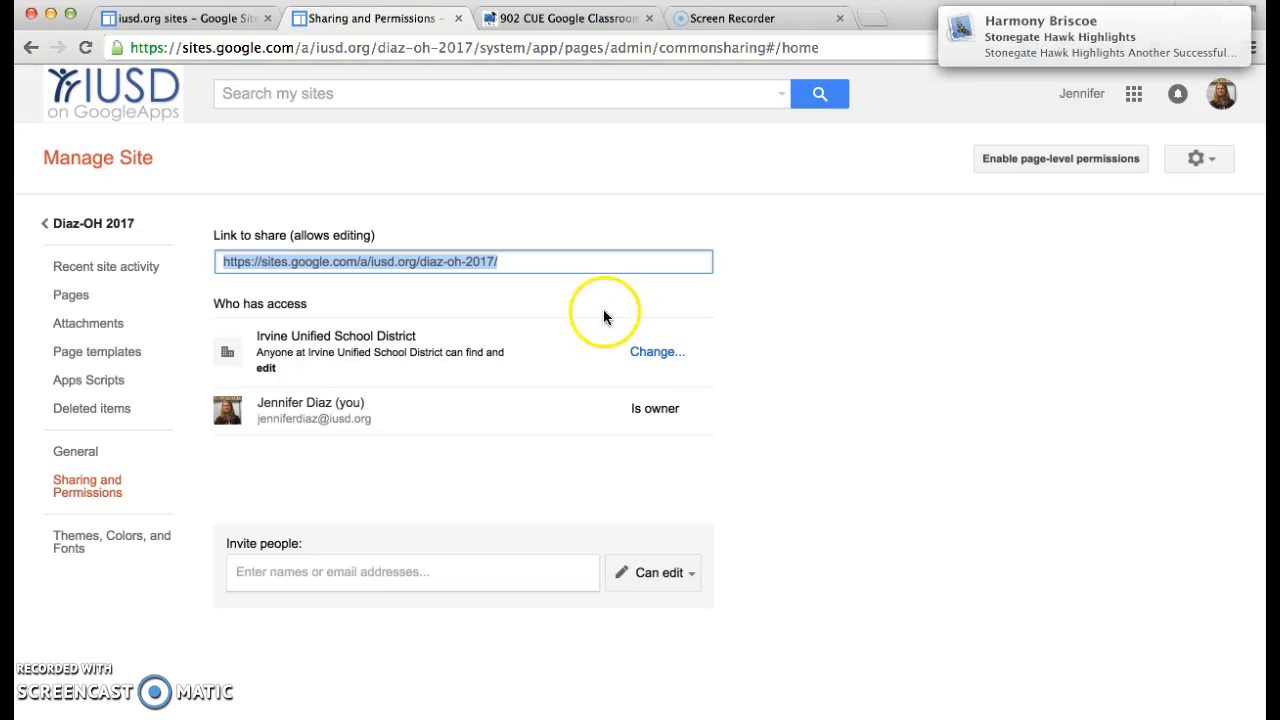
{"action": "left_click", "coordinate": [655, 353]}
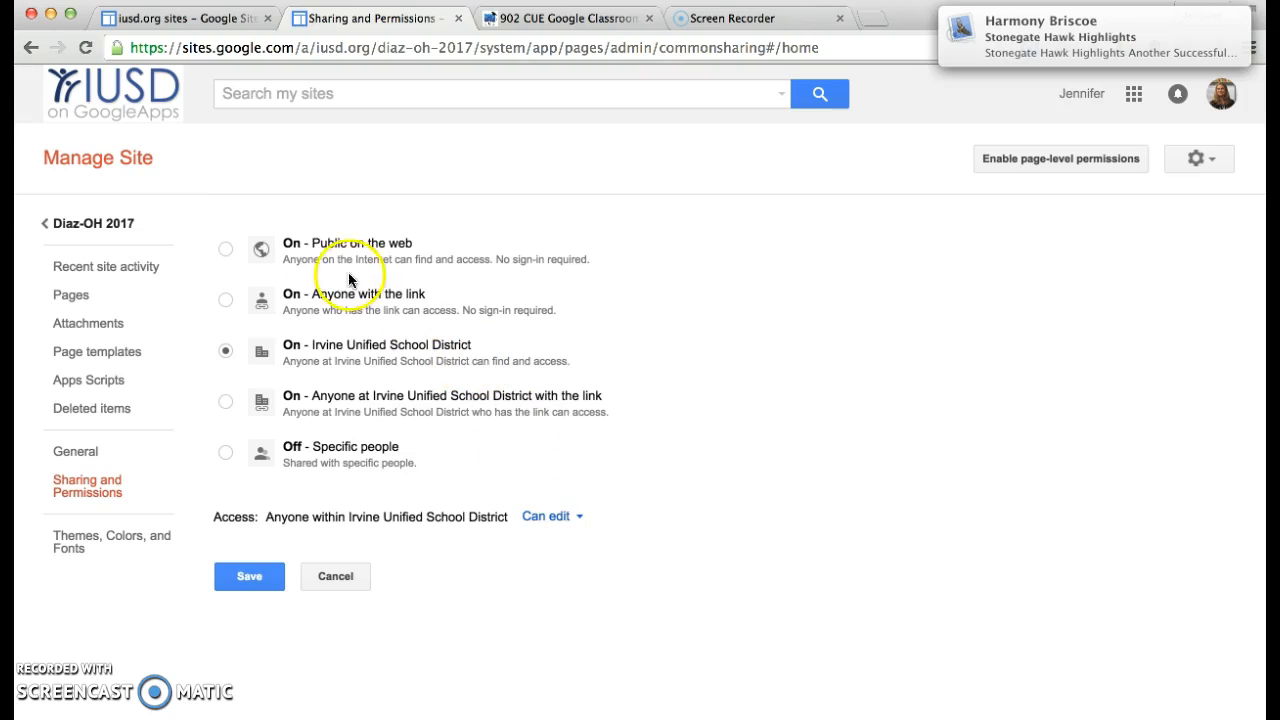
{"action": "left_click", "coordinate": [224, 299]}
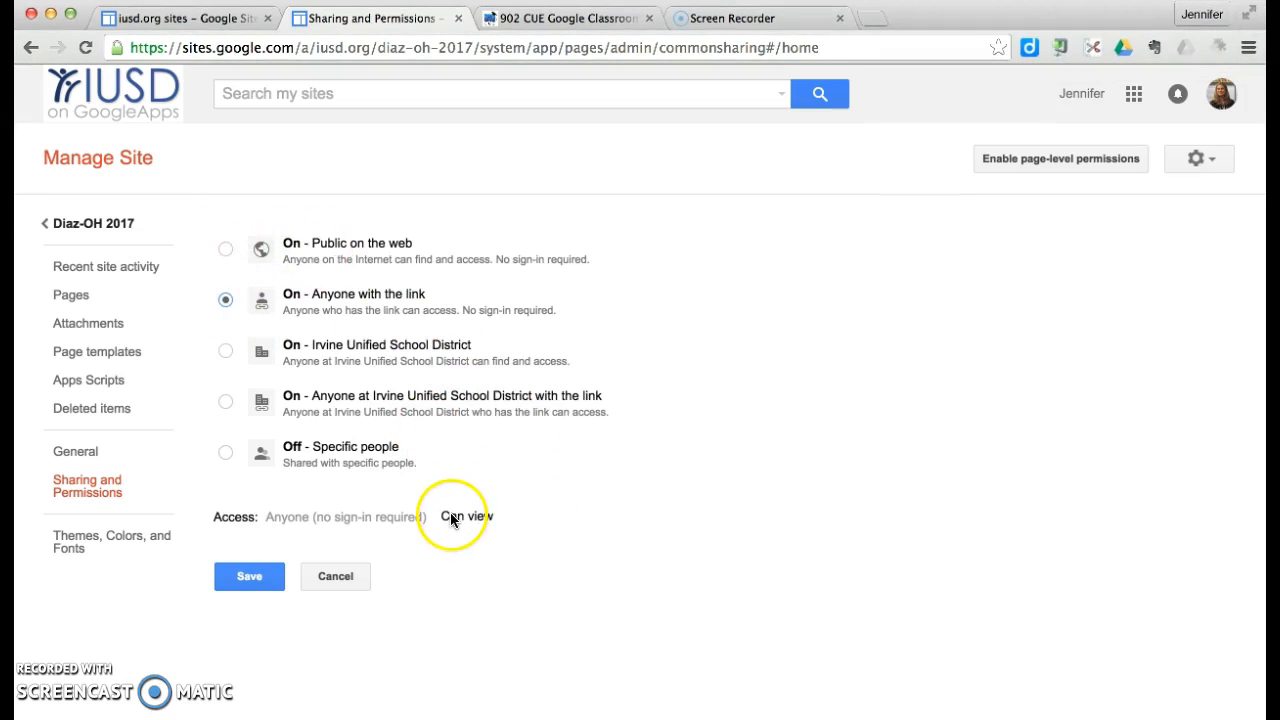
{"action": "left_click", "coordinate": [240, 580]}
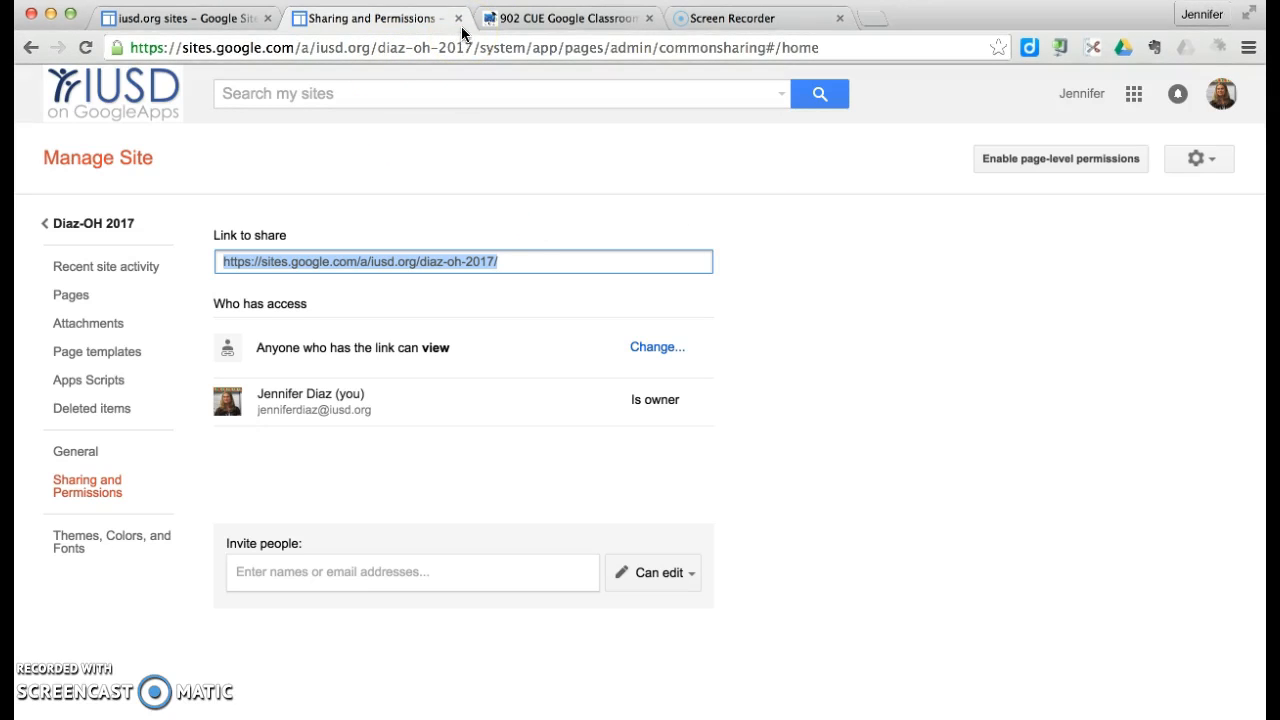
{"action": "left_click", "coordinate": [84, 222]}
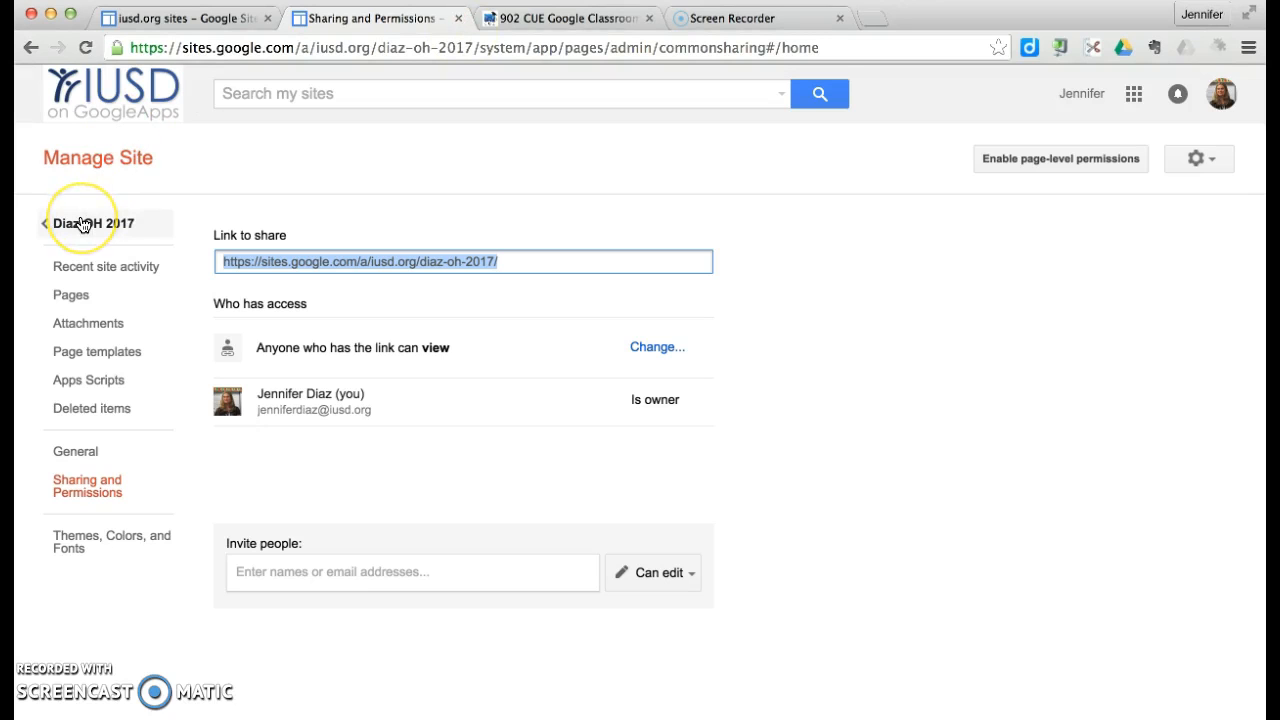
{"action": "left_click", "coordinate": [84, 223]}
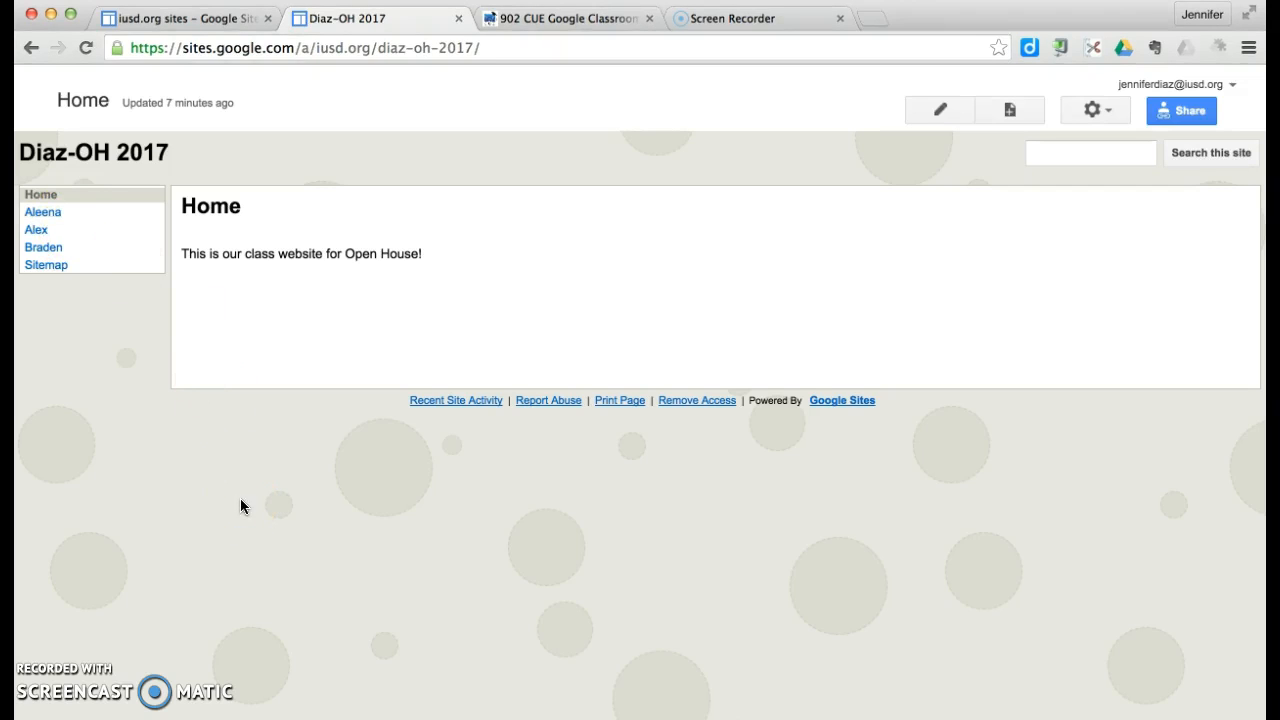
{"action": "left_click", "coordinate": [78, 243]}
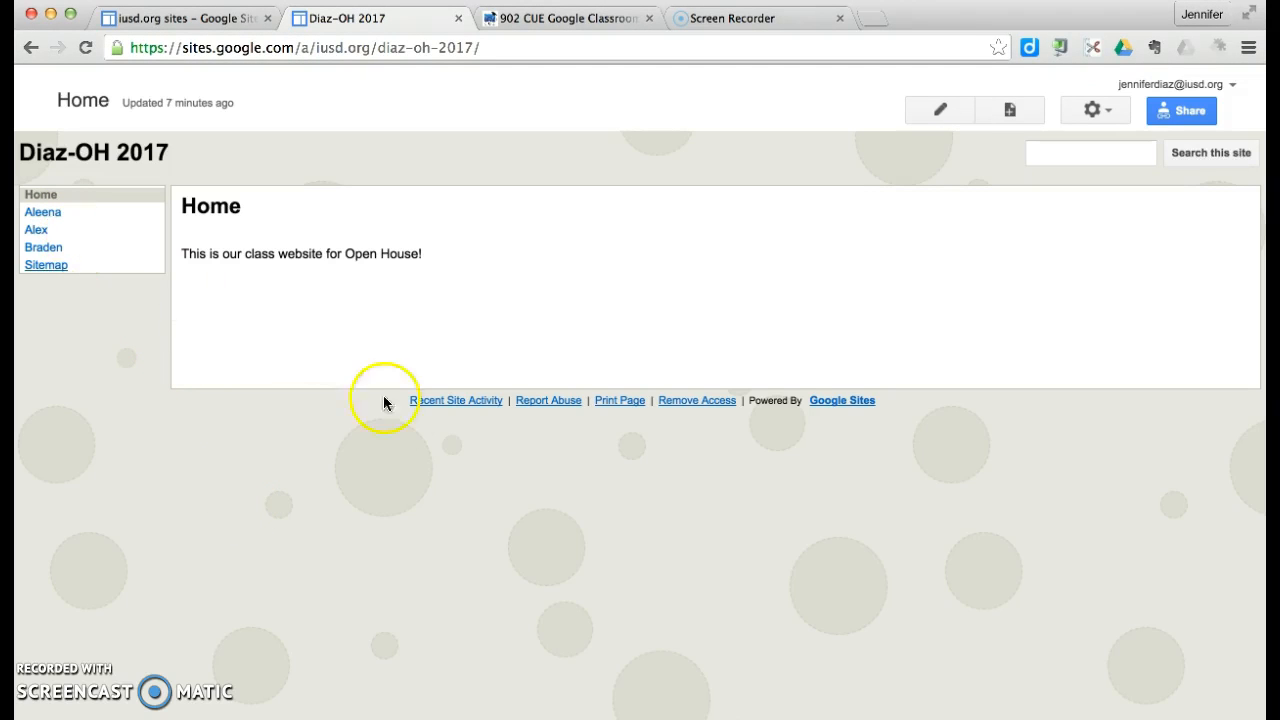
{"action": "left_click", "coordinate": [358, 47]}
{"action": "key", "text": "super+c"}
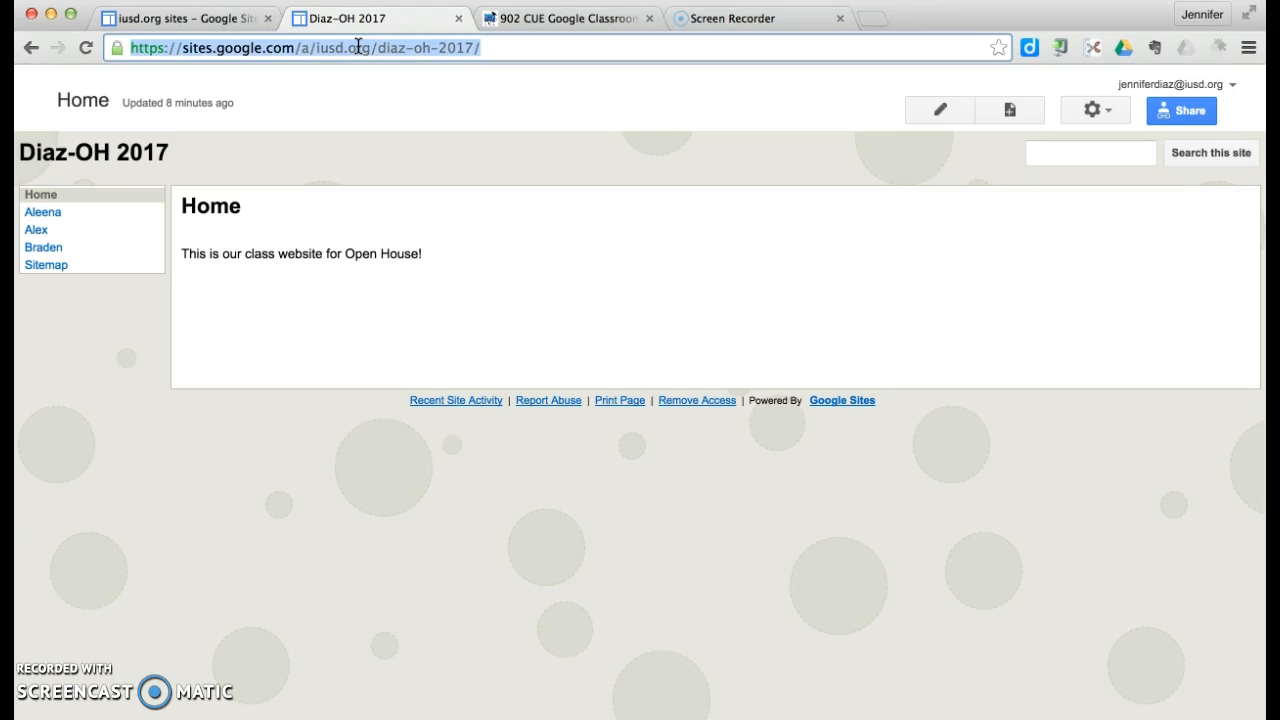
{"action": "left_click", "coordinate": [872, 18]}
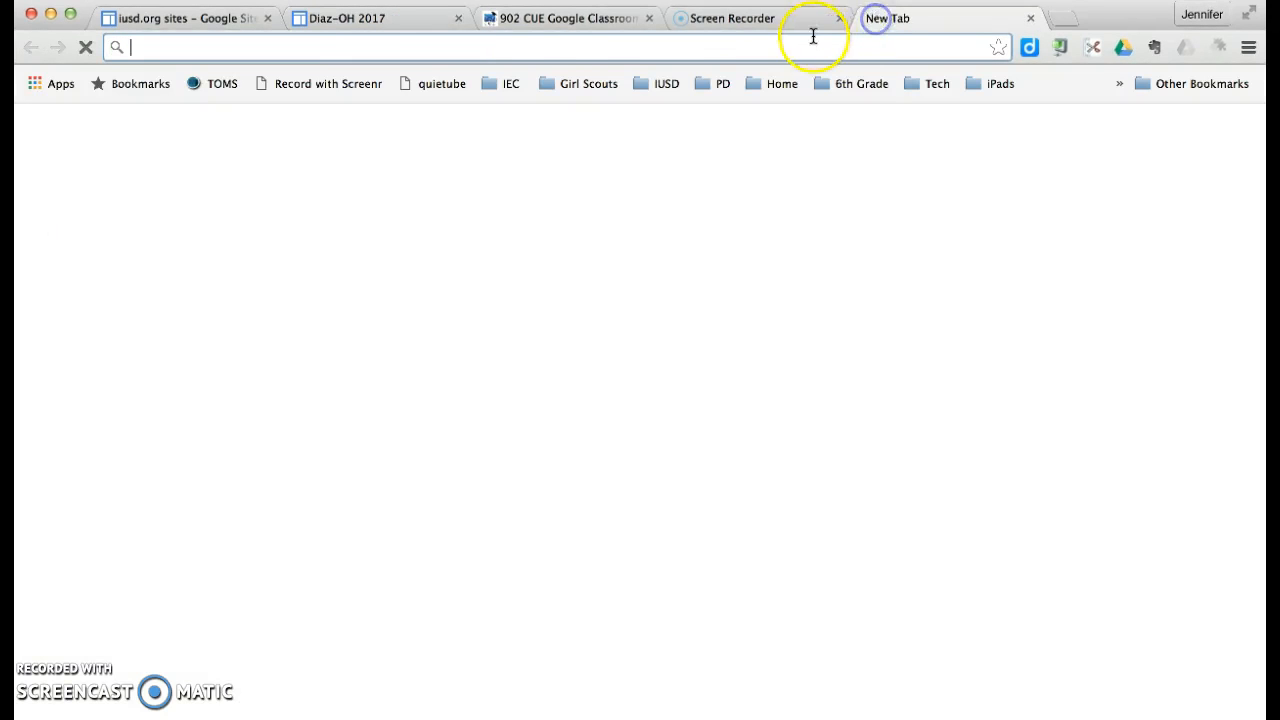
{"action": "type", "text": "qr"}
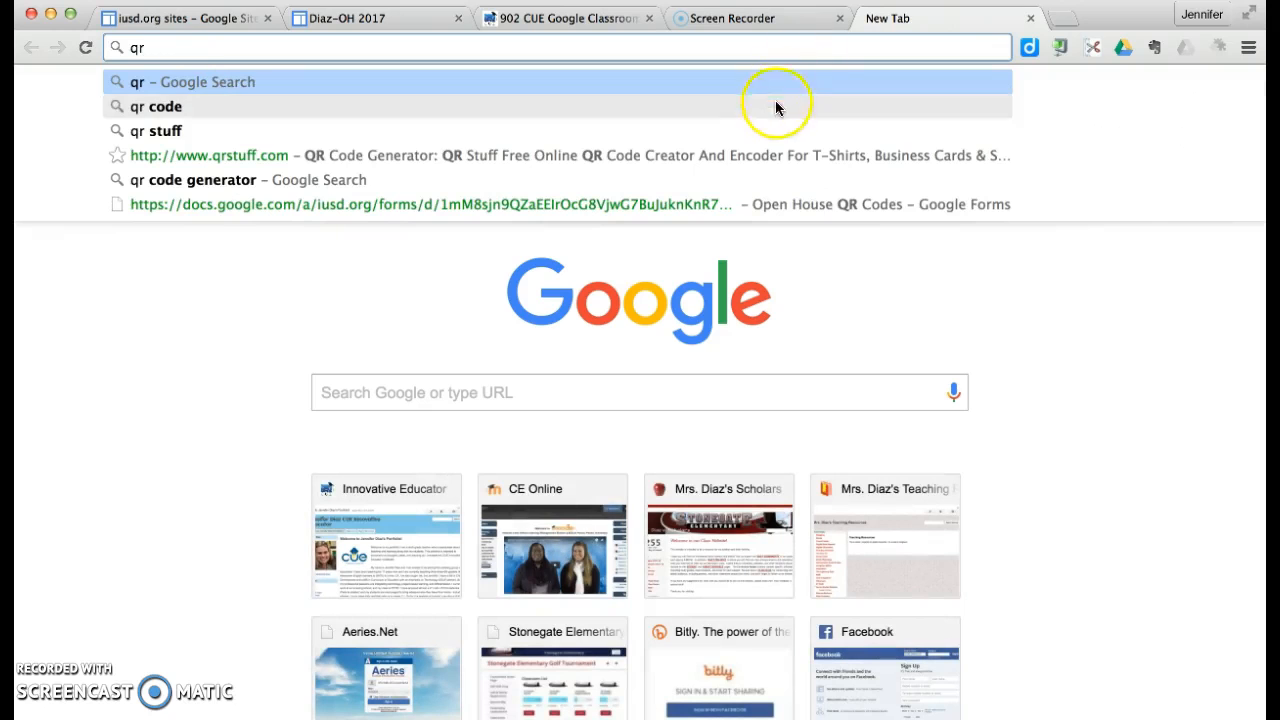
{"action": "left_click", "coordinate": [750, 155]}
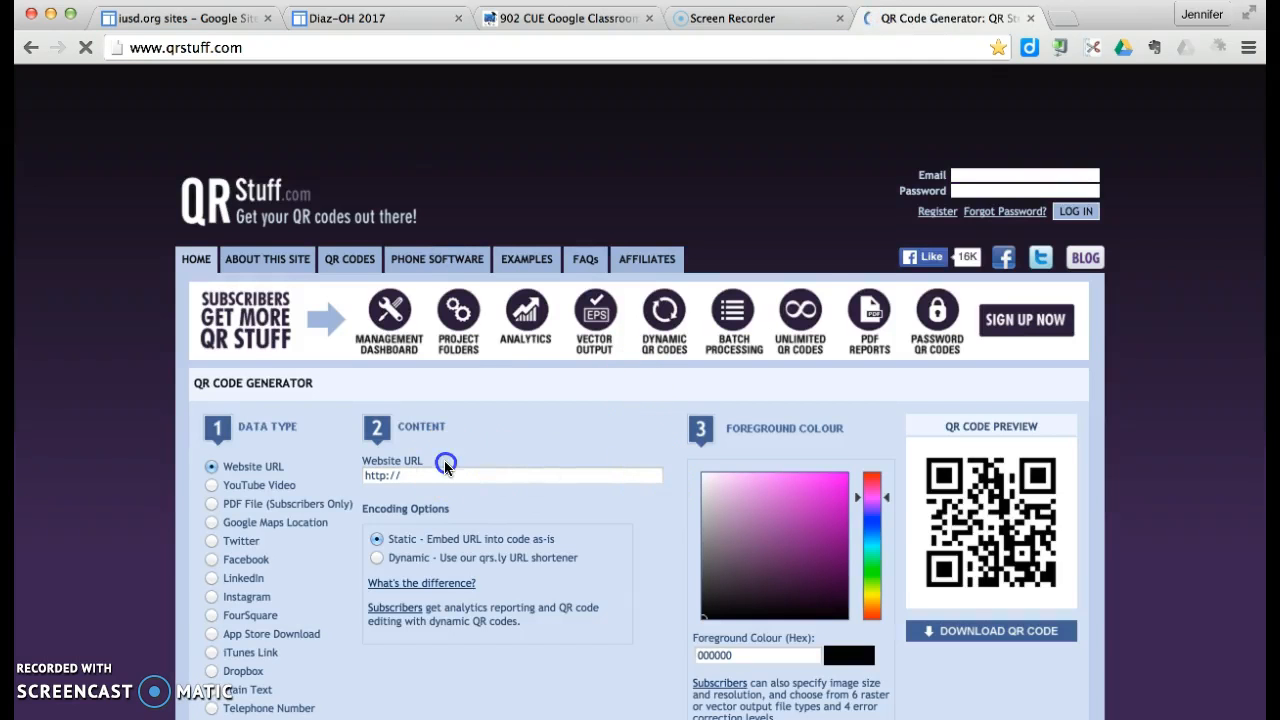
{"action": "left_click", "coordinate": [430, 477]}
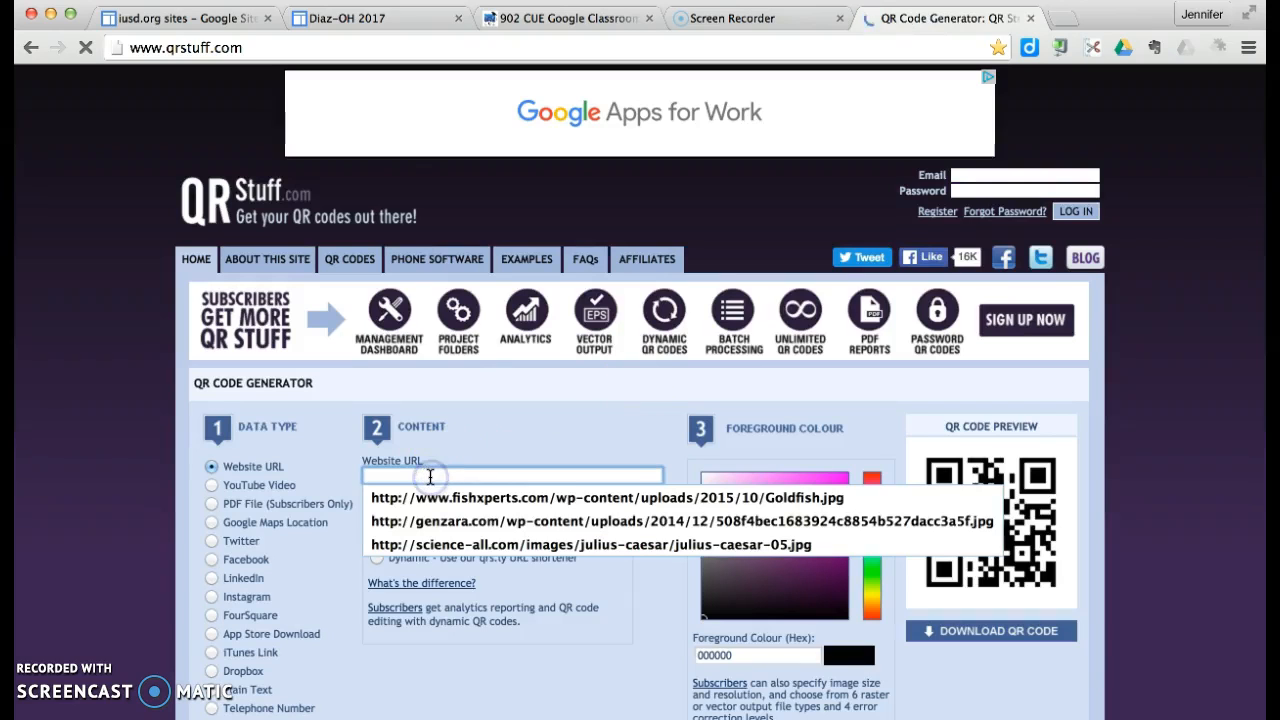
{"action": "key", "text": "super+v"}
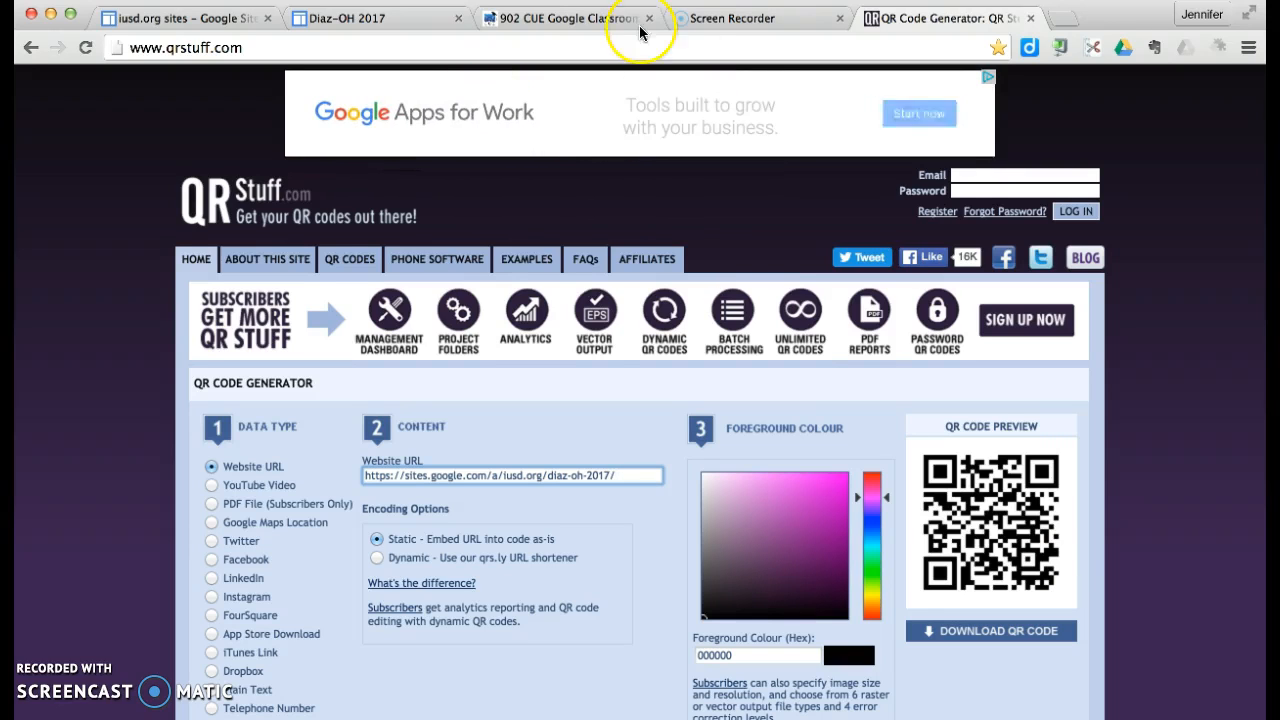
Step: Open the 2017 open house site from the sites list, go to the first student's page and select its web address
{"action": "left_click", "coordinate": [192, 20]}
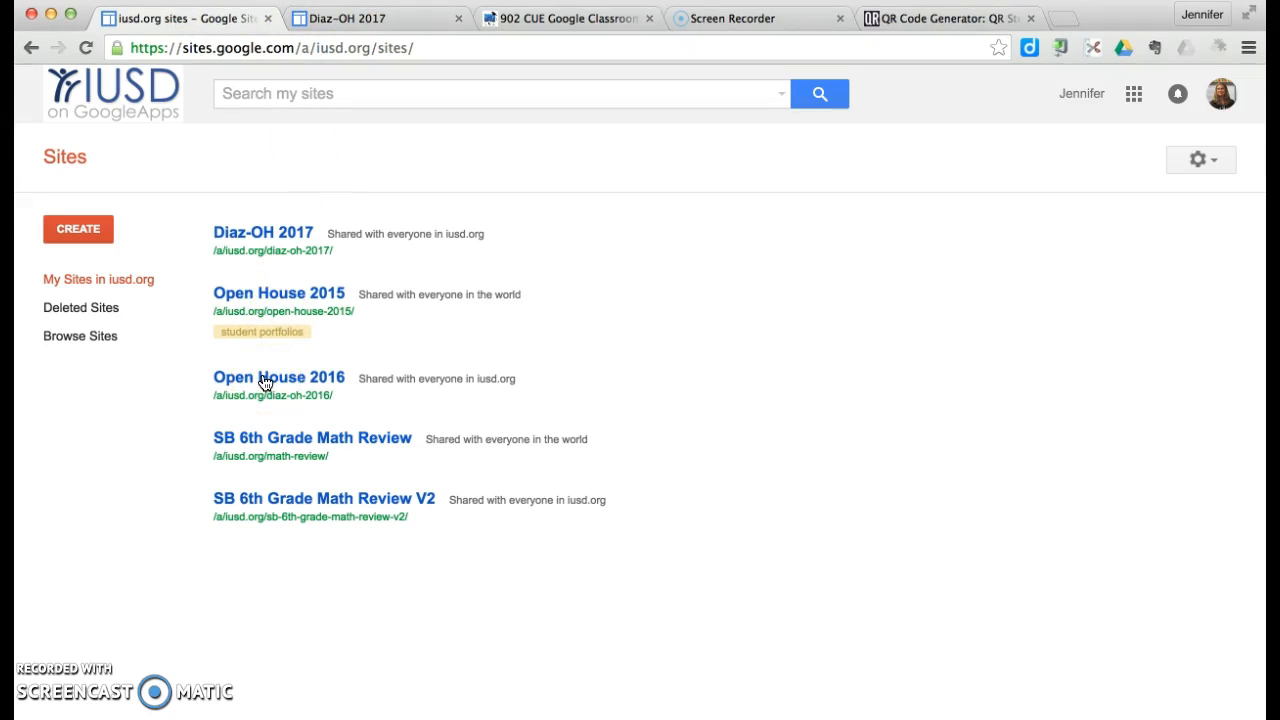
{"action": "left_click", "coordinate": [252, 232]}
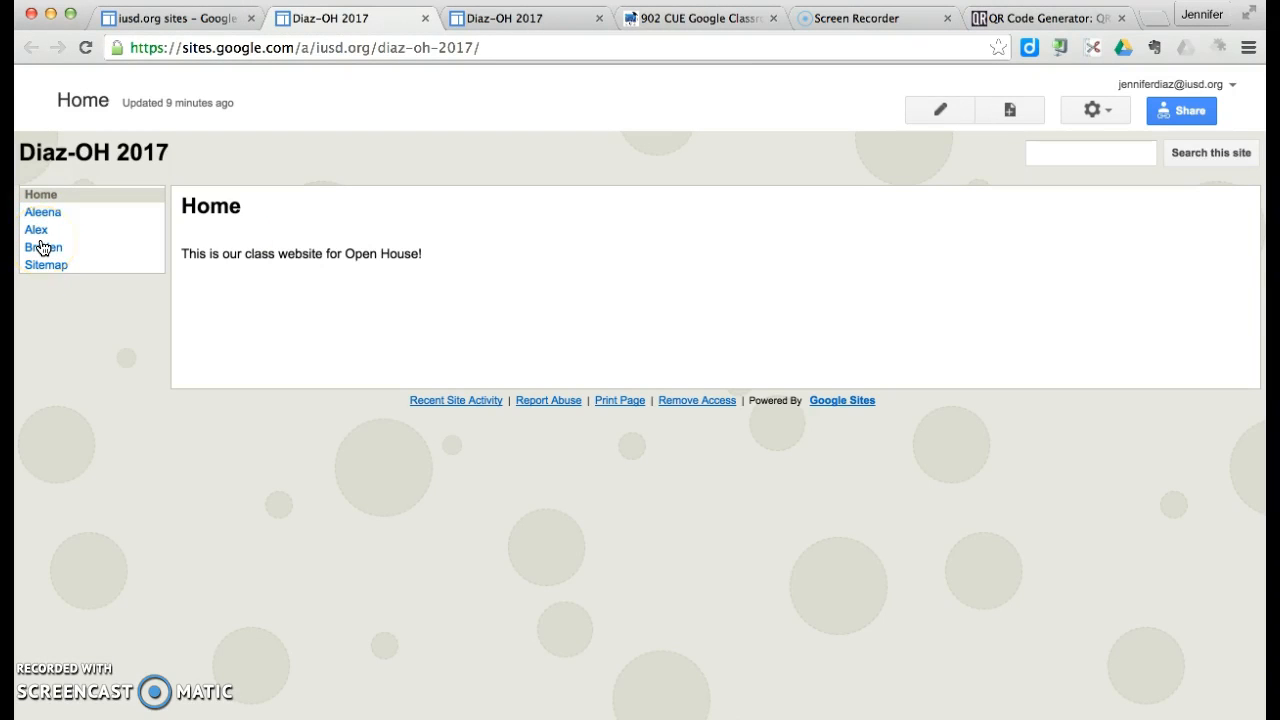
{"action": "left_click", "coordinate": [40, 213]}
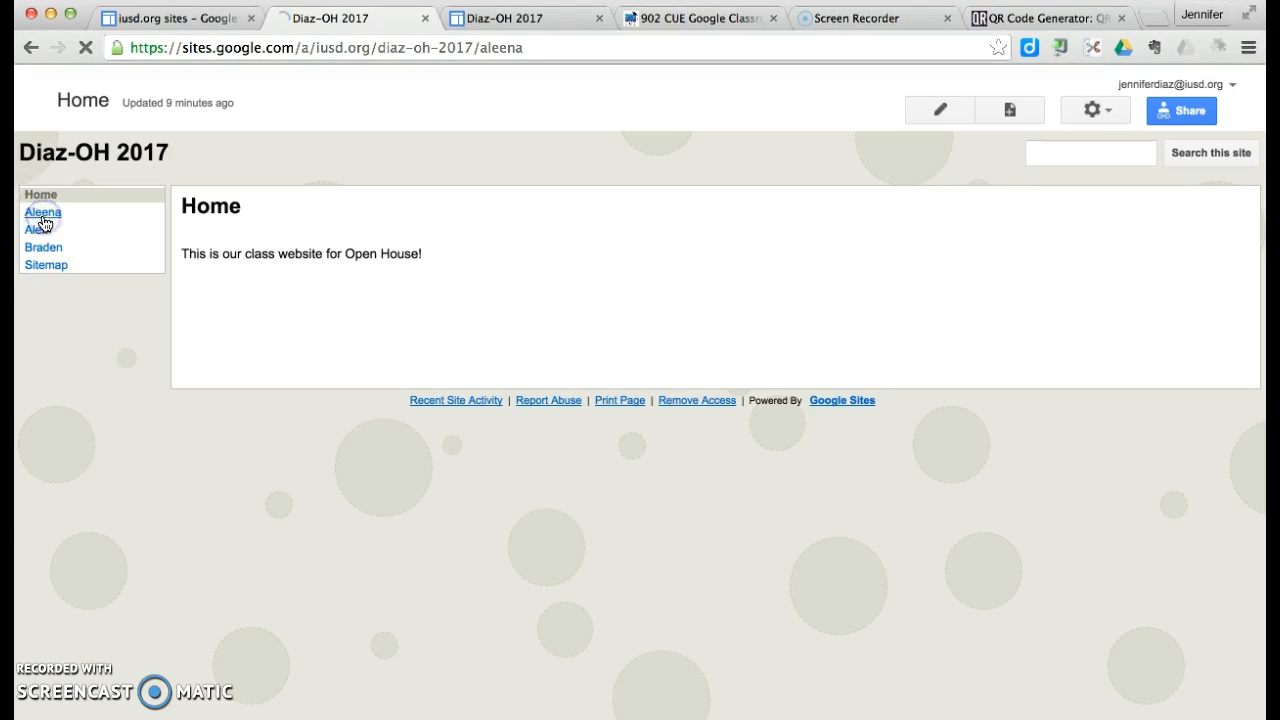
{"action": "left_click", "coordinate": [241, 58]}
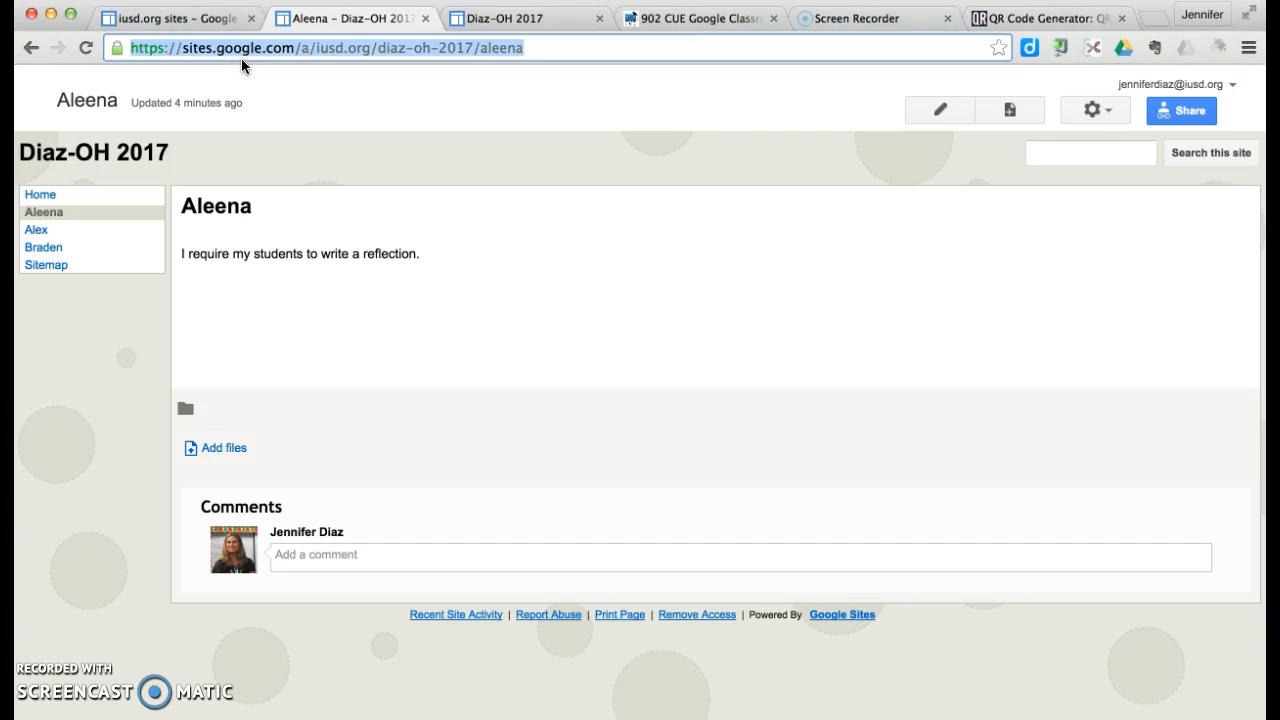